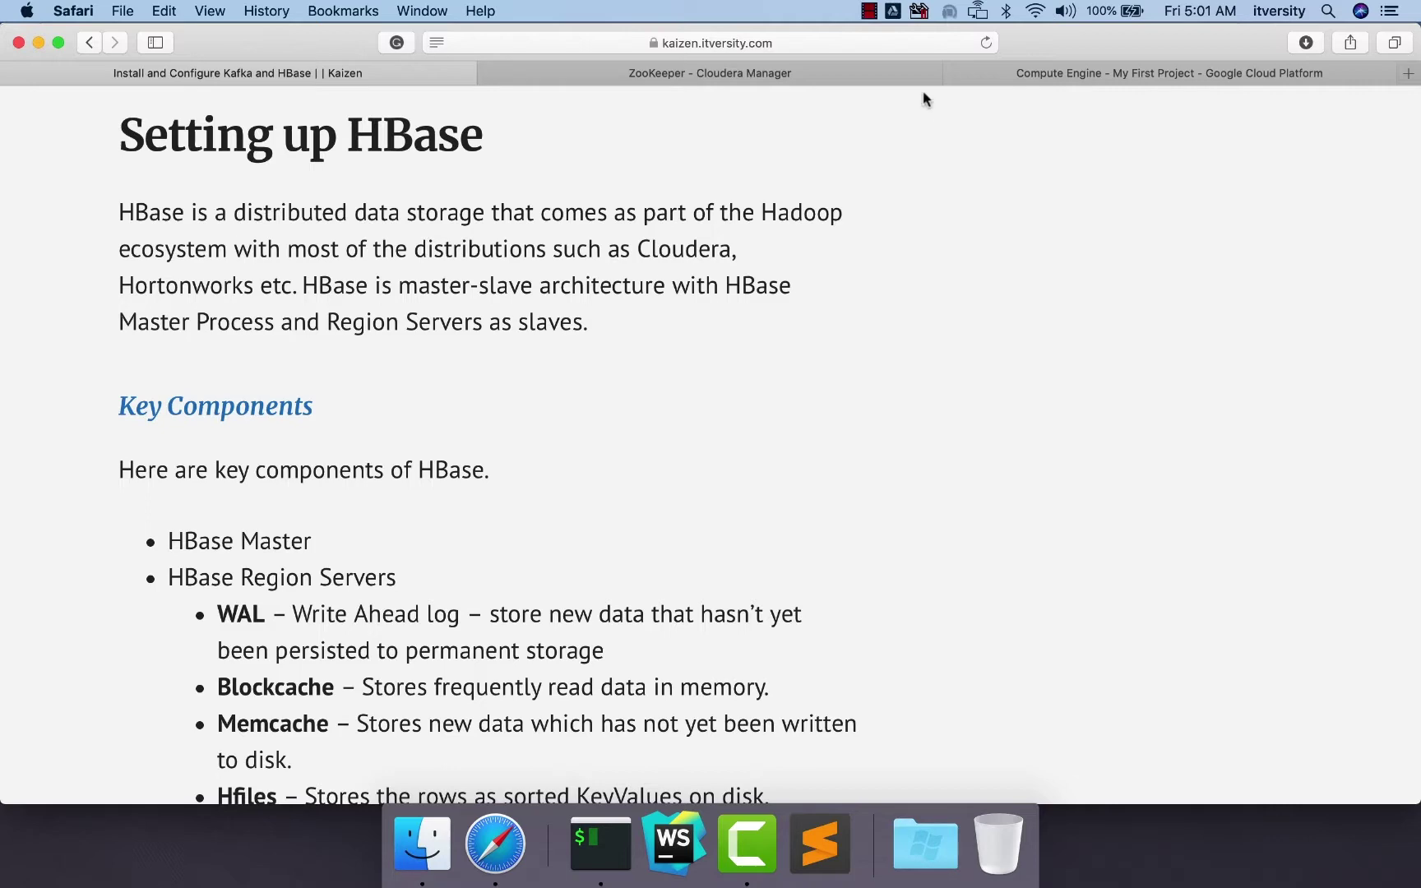
Start adding a service to Cluster 1 in Cloudera Manager, choose HBase and continue to its role assignment
click(866, 71)
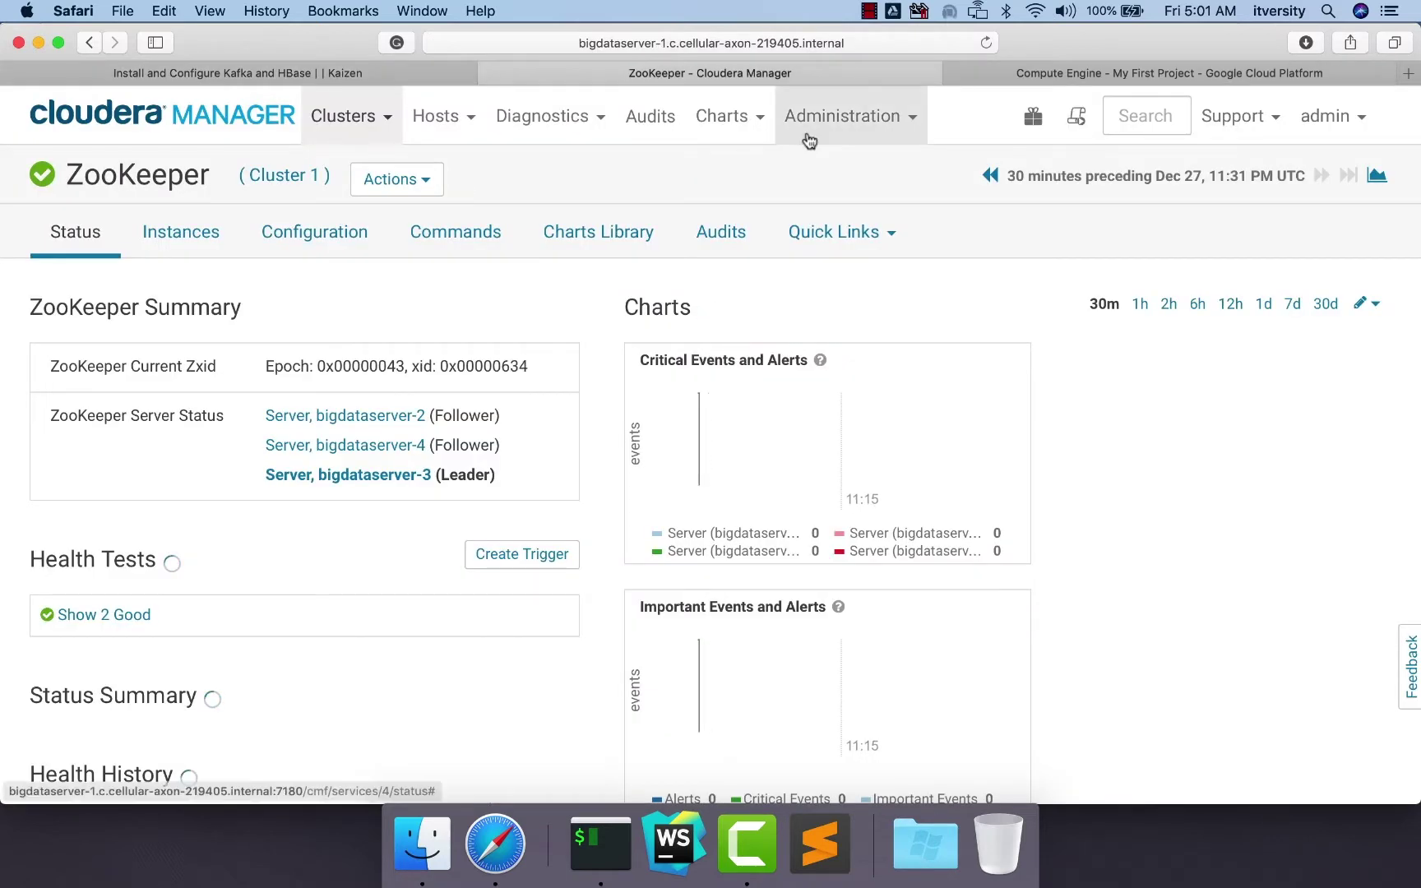
click(151, 121)
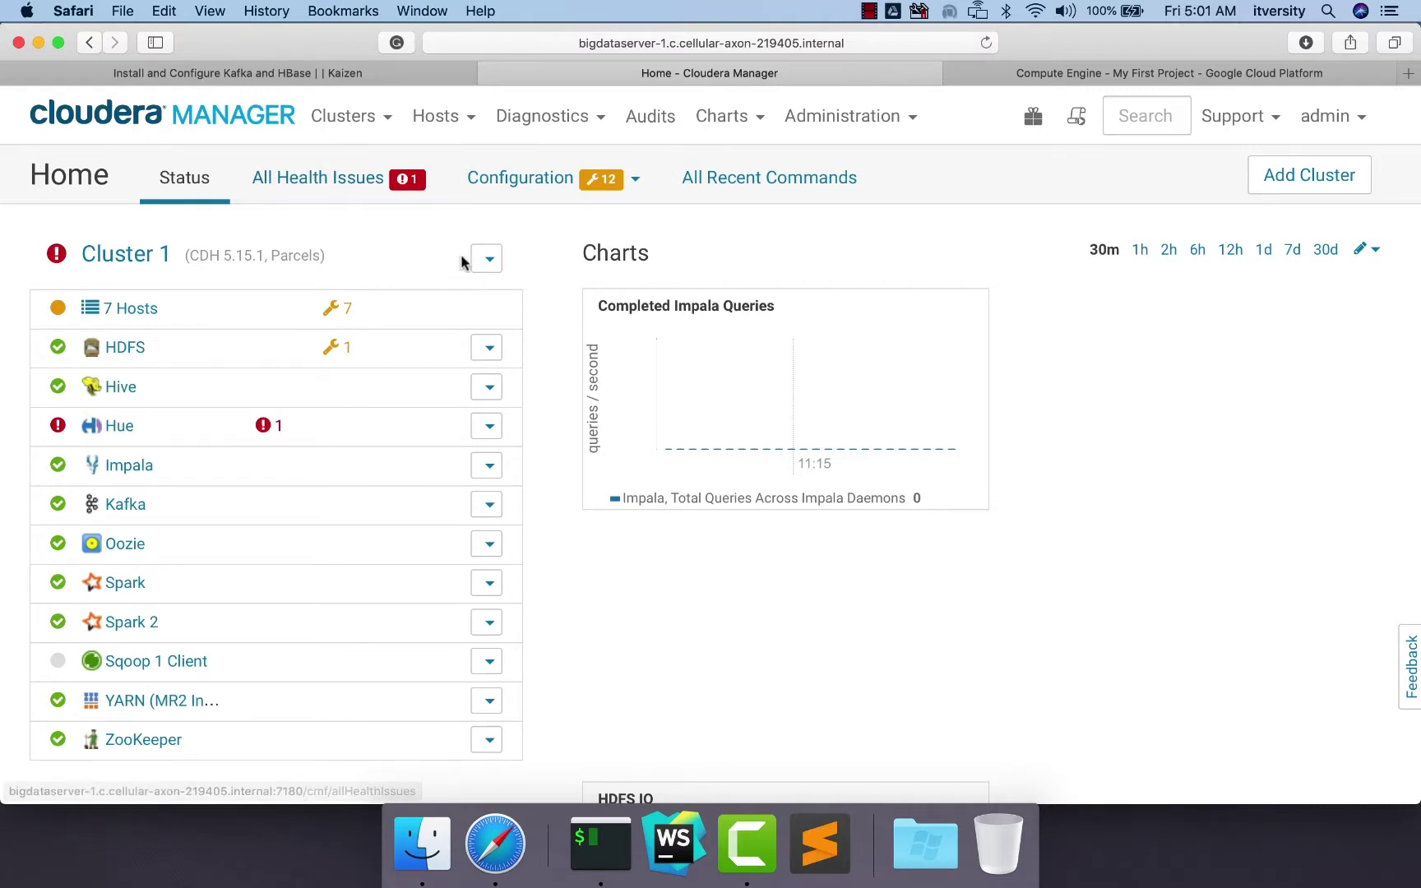
click(488, 260)
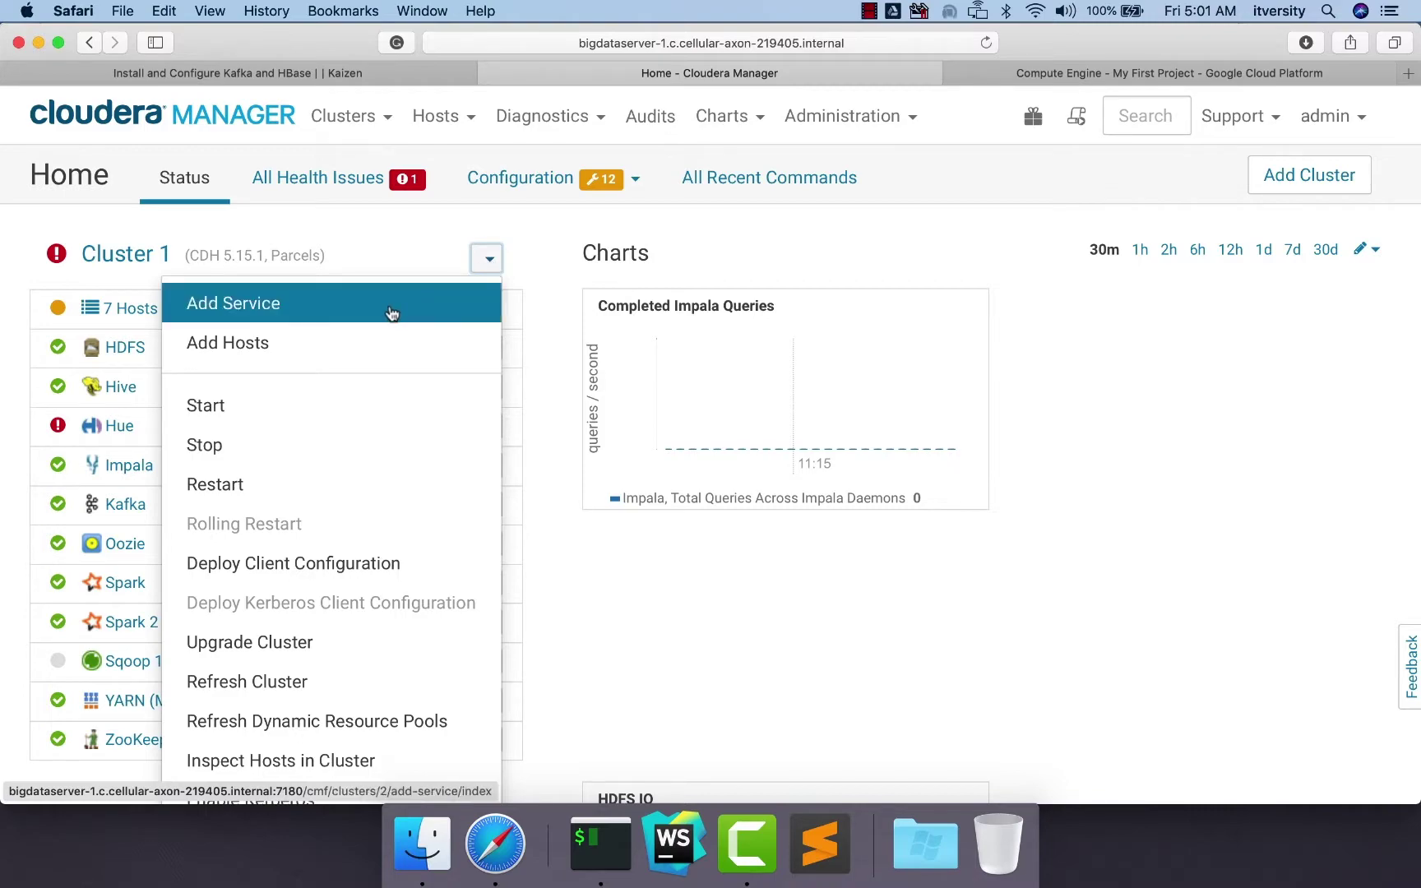
click(391, 314)
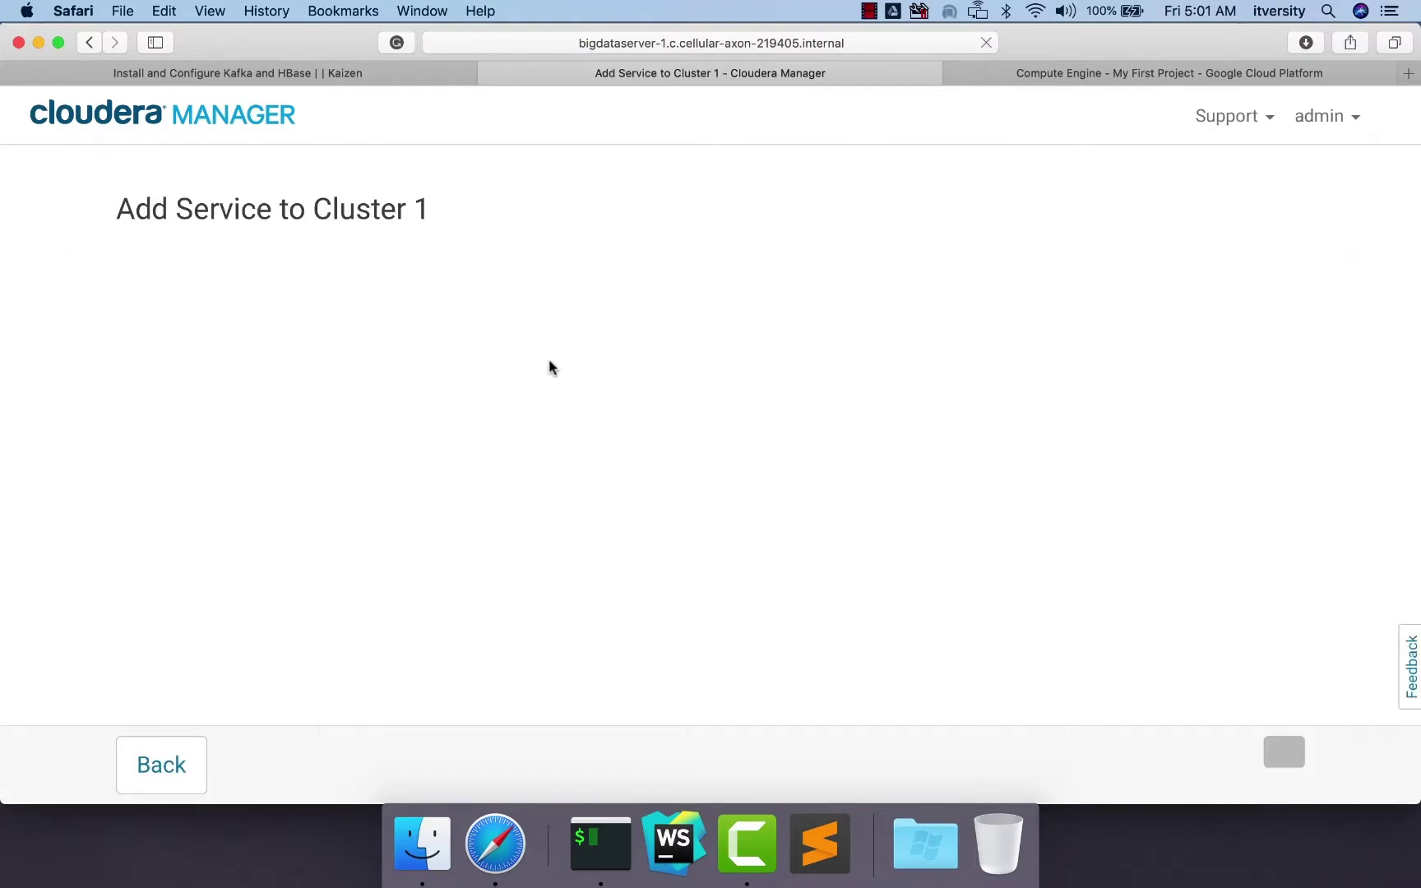
scroll(549, 366, down, 7)
scroll(550, 366, up, 3)
click(549, 285)
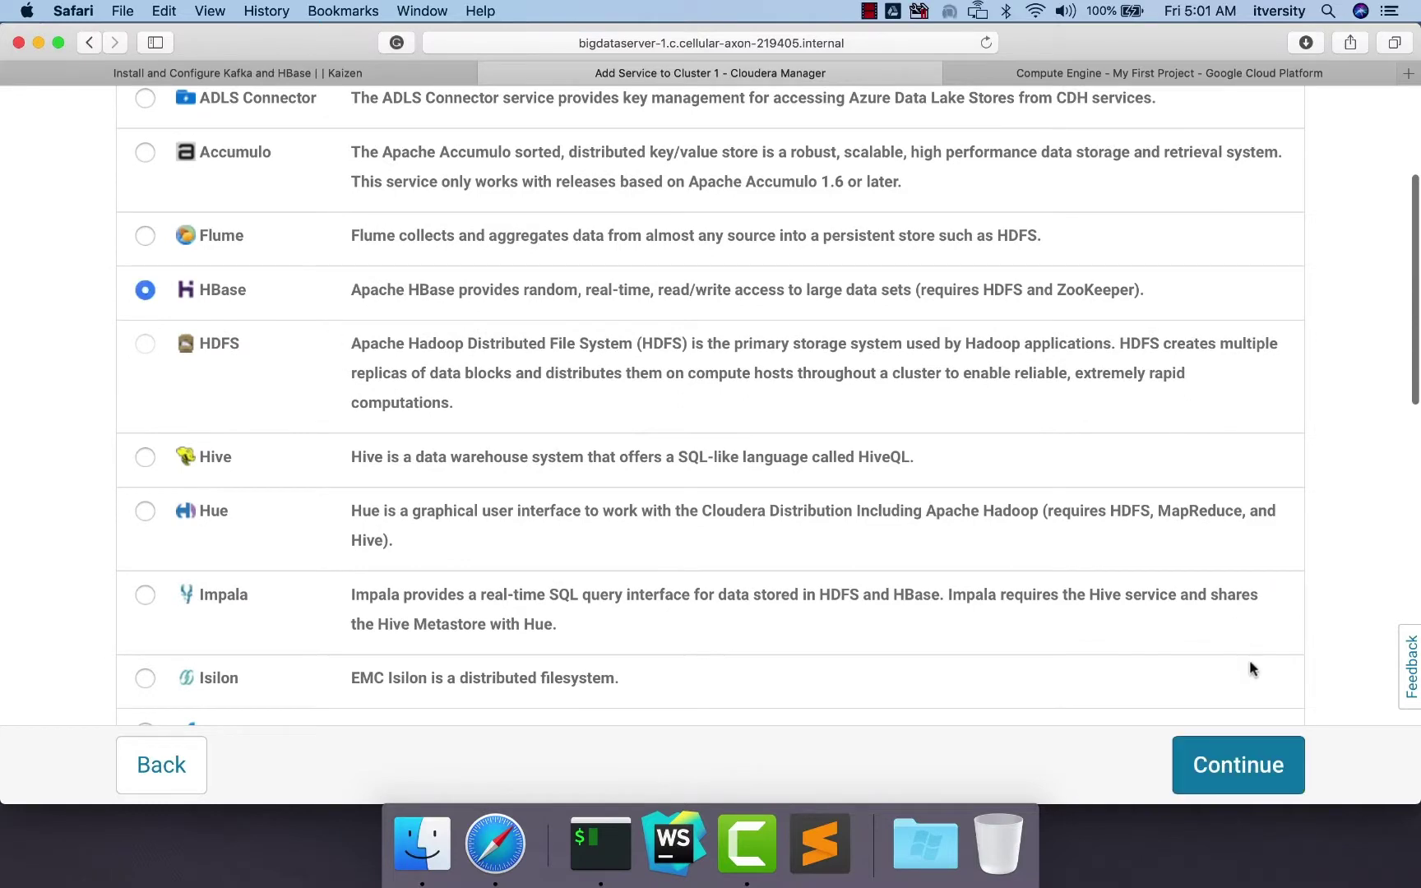
click(1229, 763)
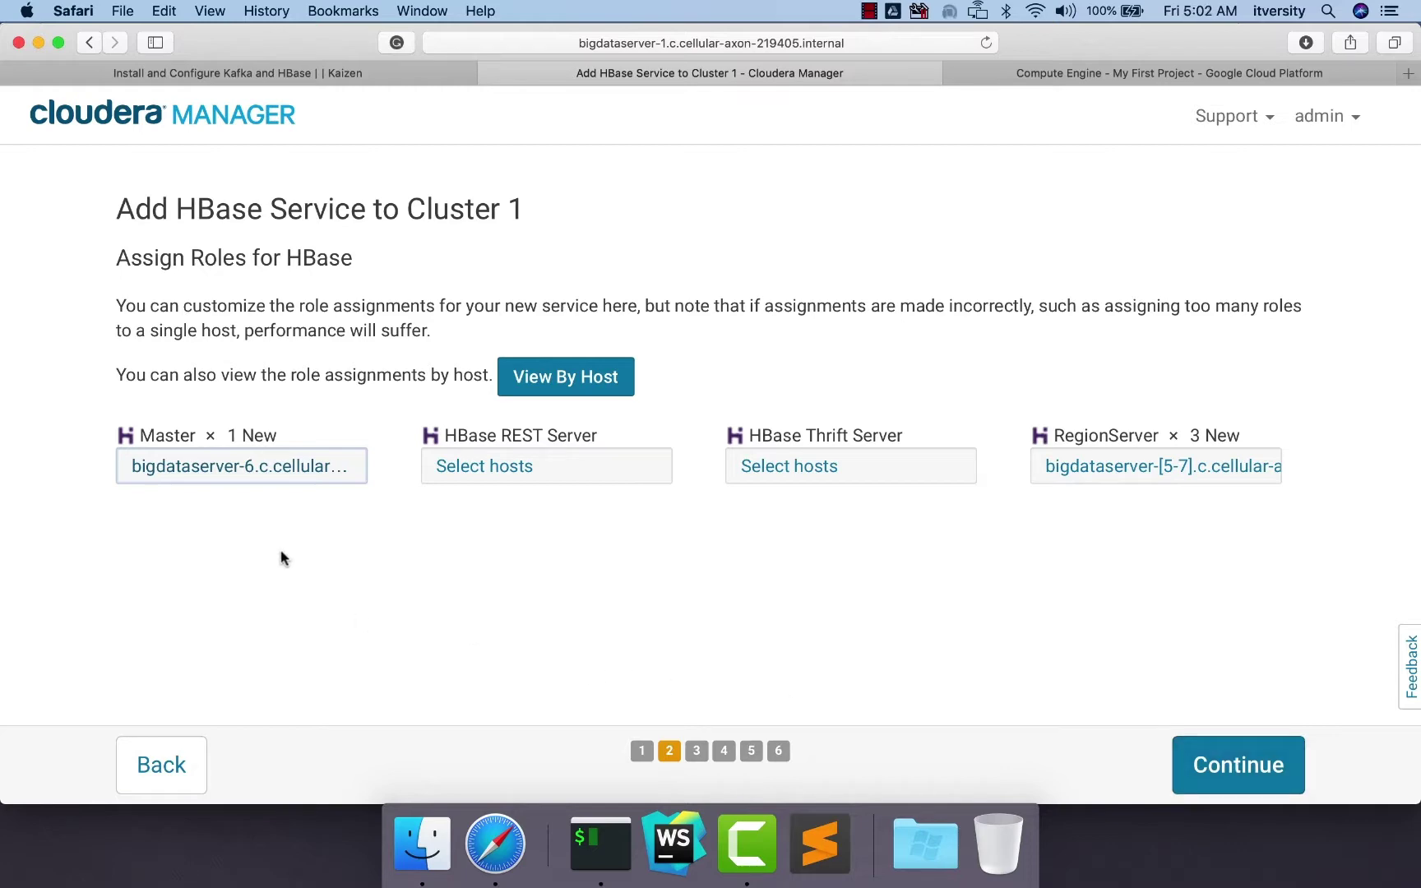
Assign the HBase Master role to hosts bigdataserver-2, bigdataserver-3 and bigdataserver-4, and remove it from bigdataserver-6
click(268, 468)
scroll(240, 509, down, 5)
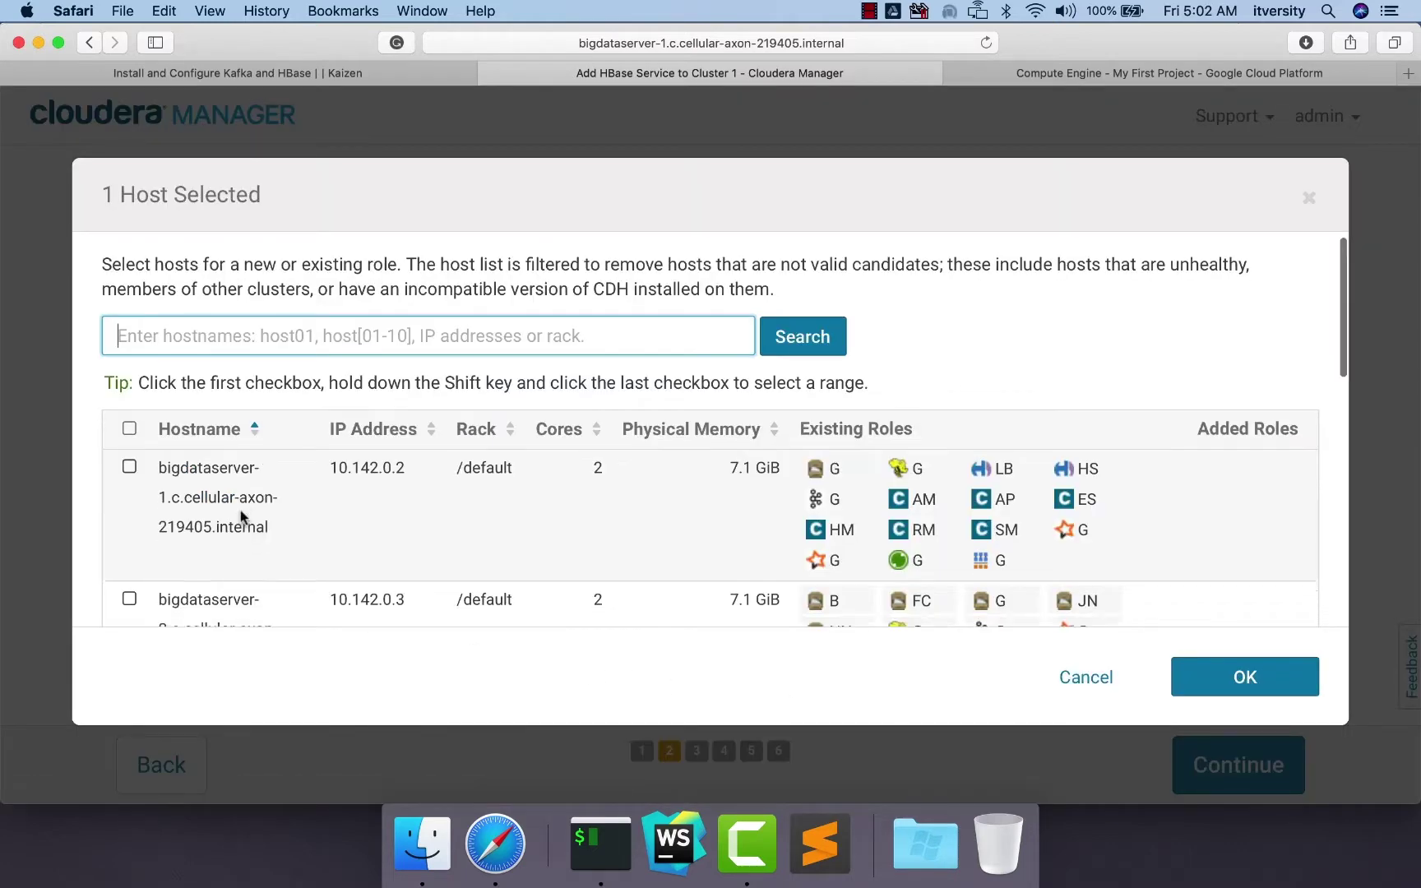
click(129, 423)
click(129, 522)
scroll(130, 526, down, 3)
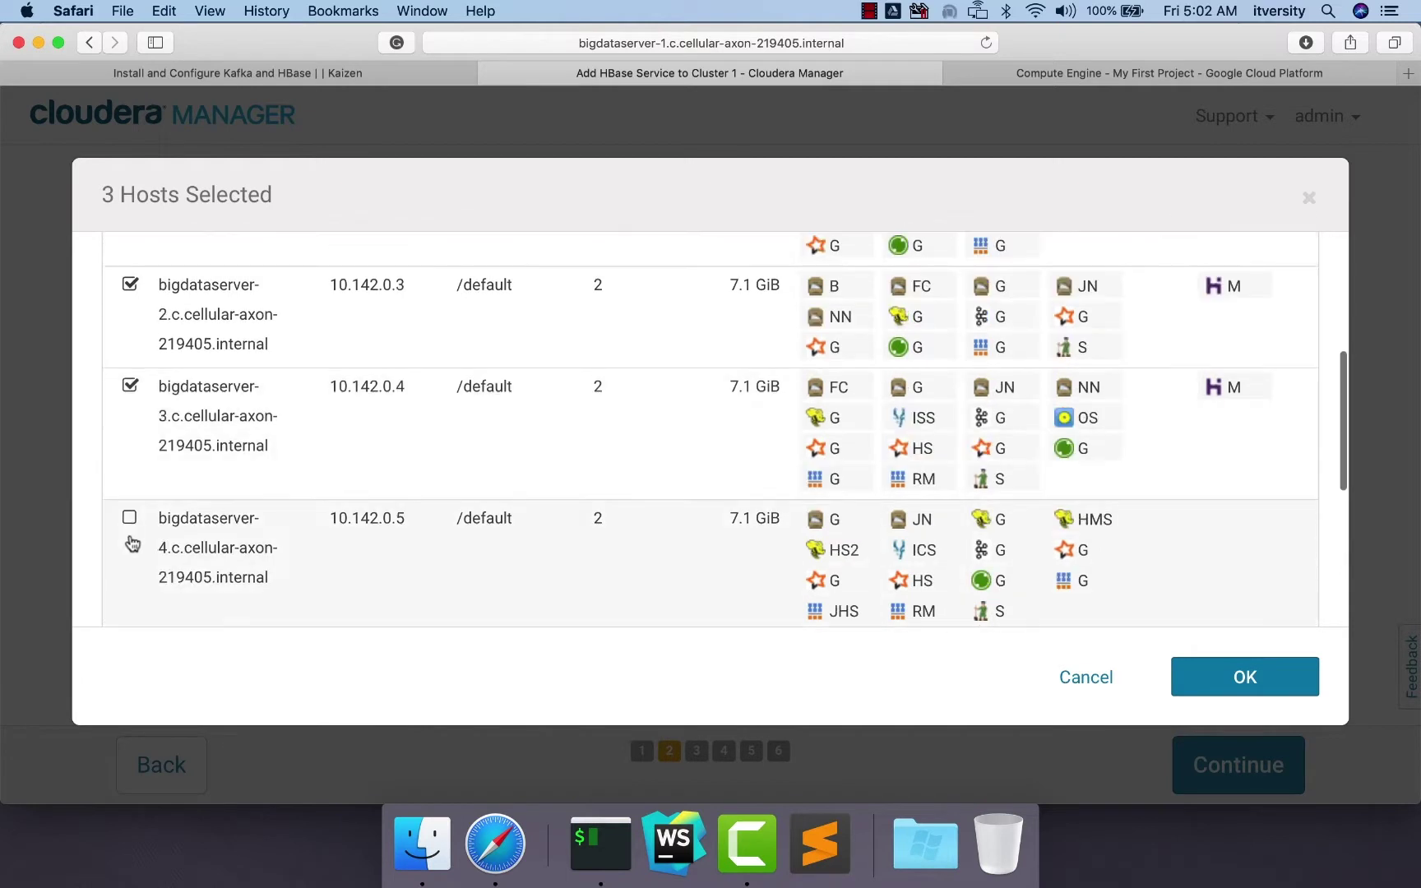
click(129, 518)
scroll(273, 507, down, 5)
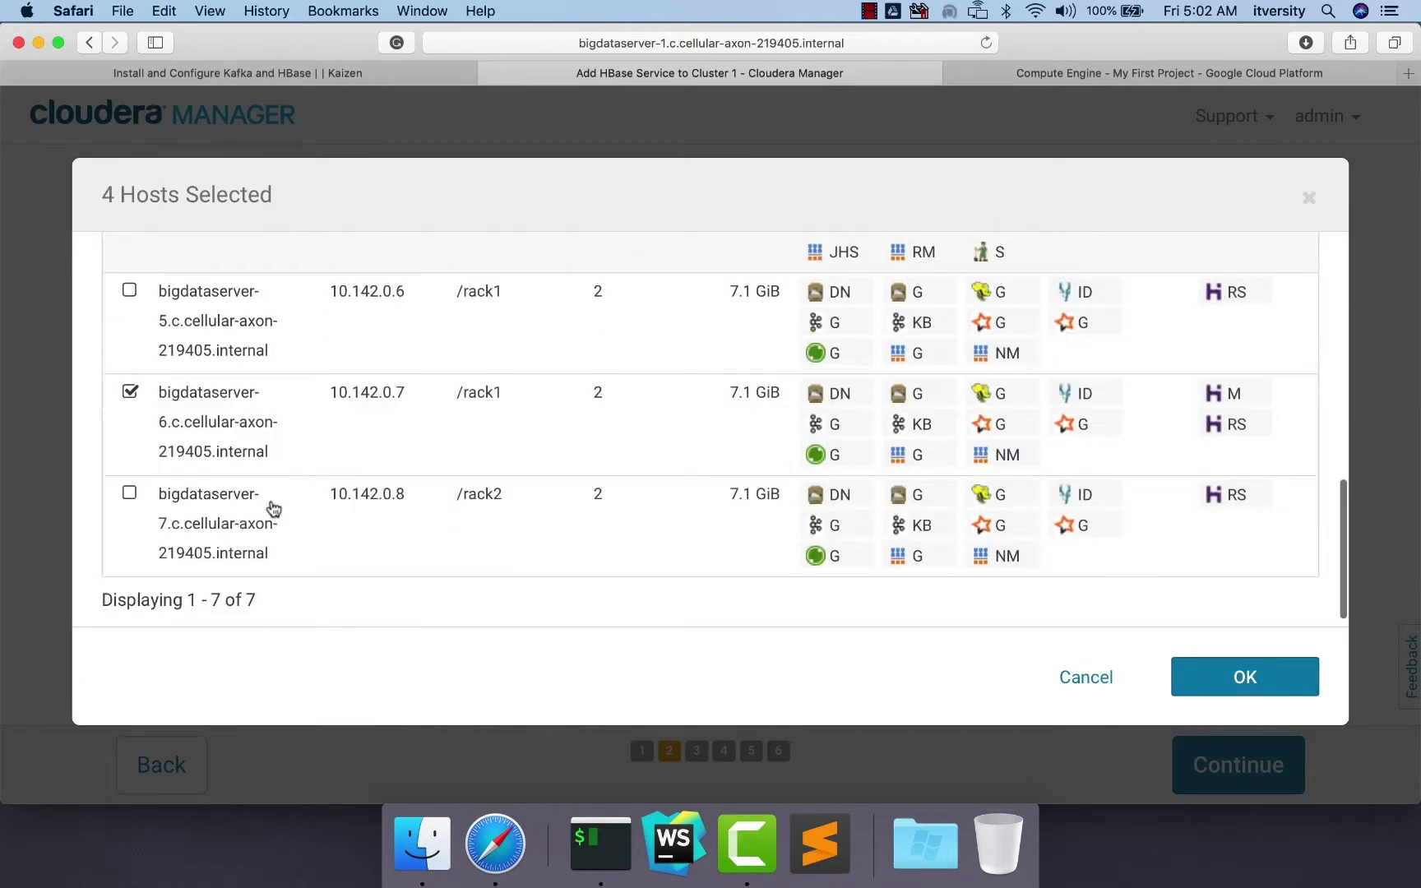
scroll(273, 507, up, 1)
click(128, 454)
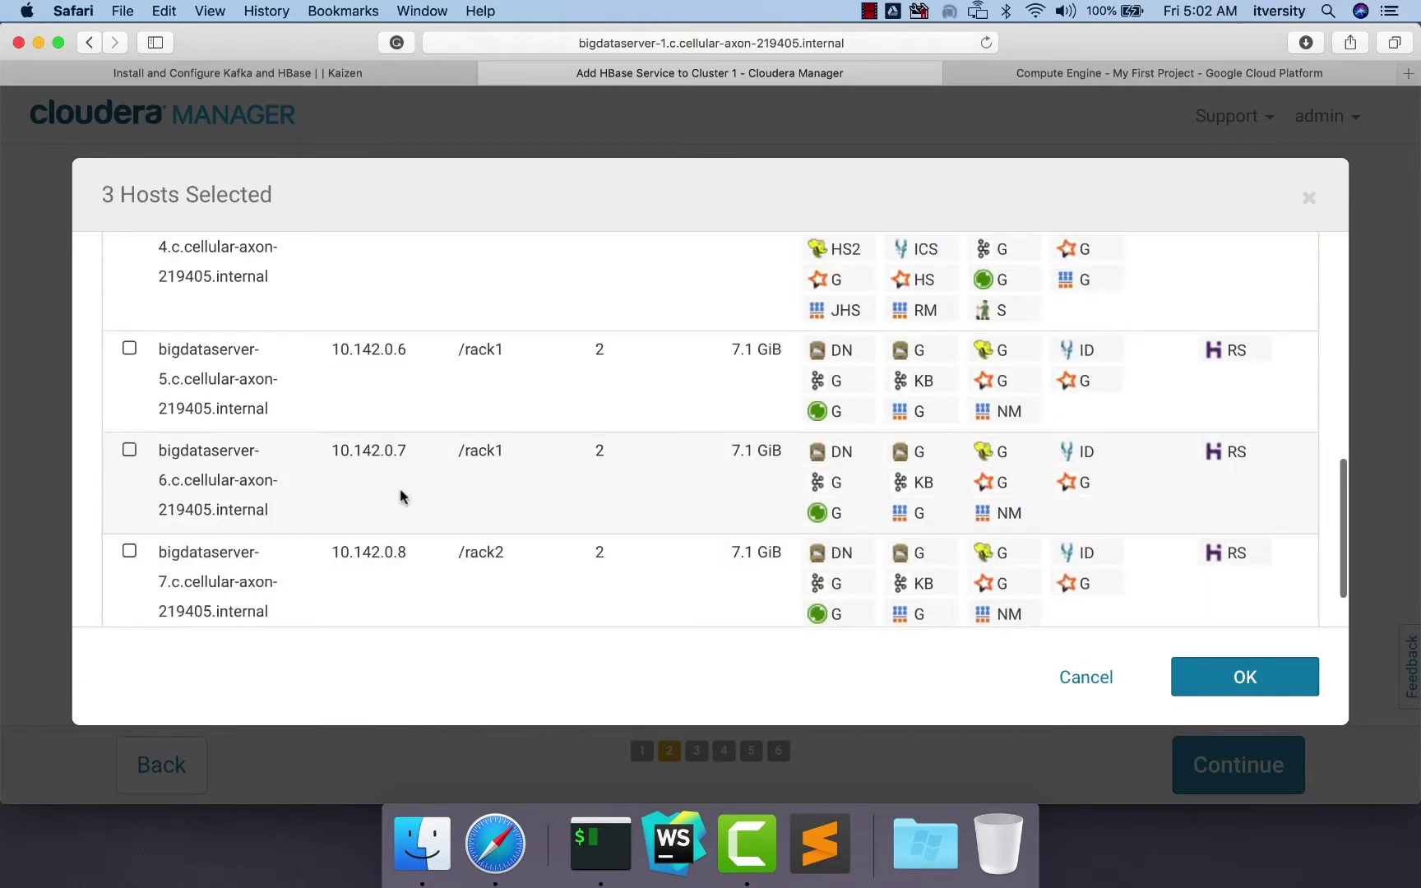
scroll(1220, 404, up, 5)
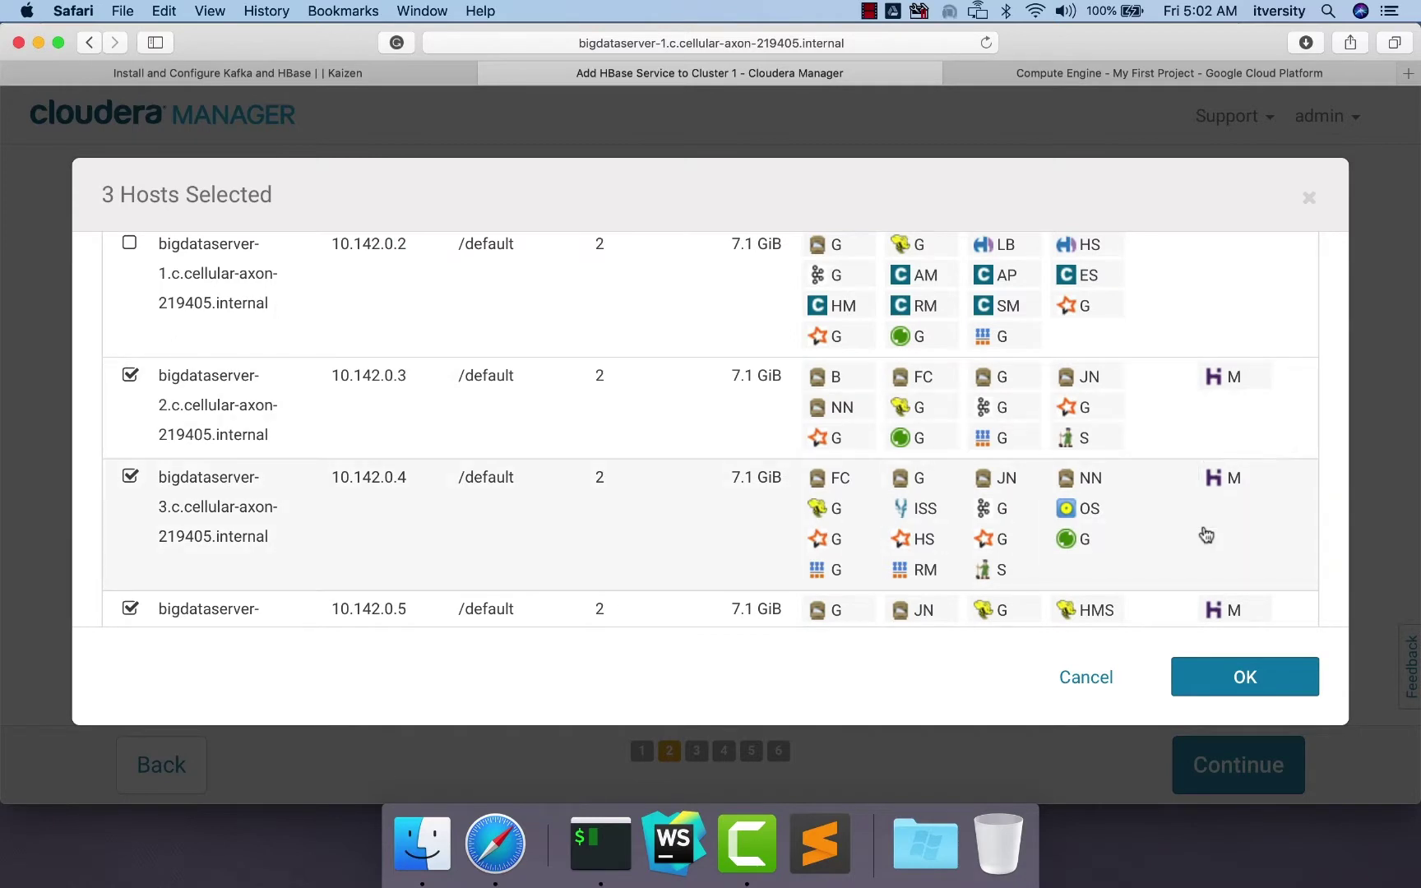
scroll(1025, 492, down, 3)
scroll(1025, 492, down, 4)
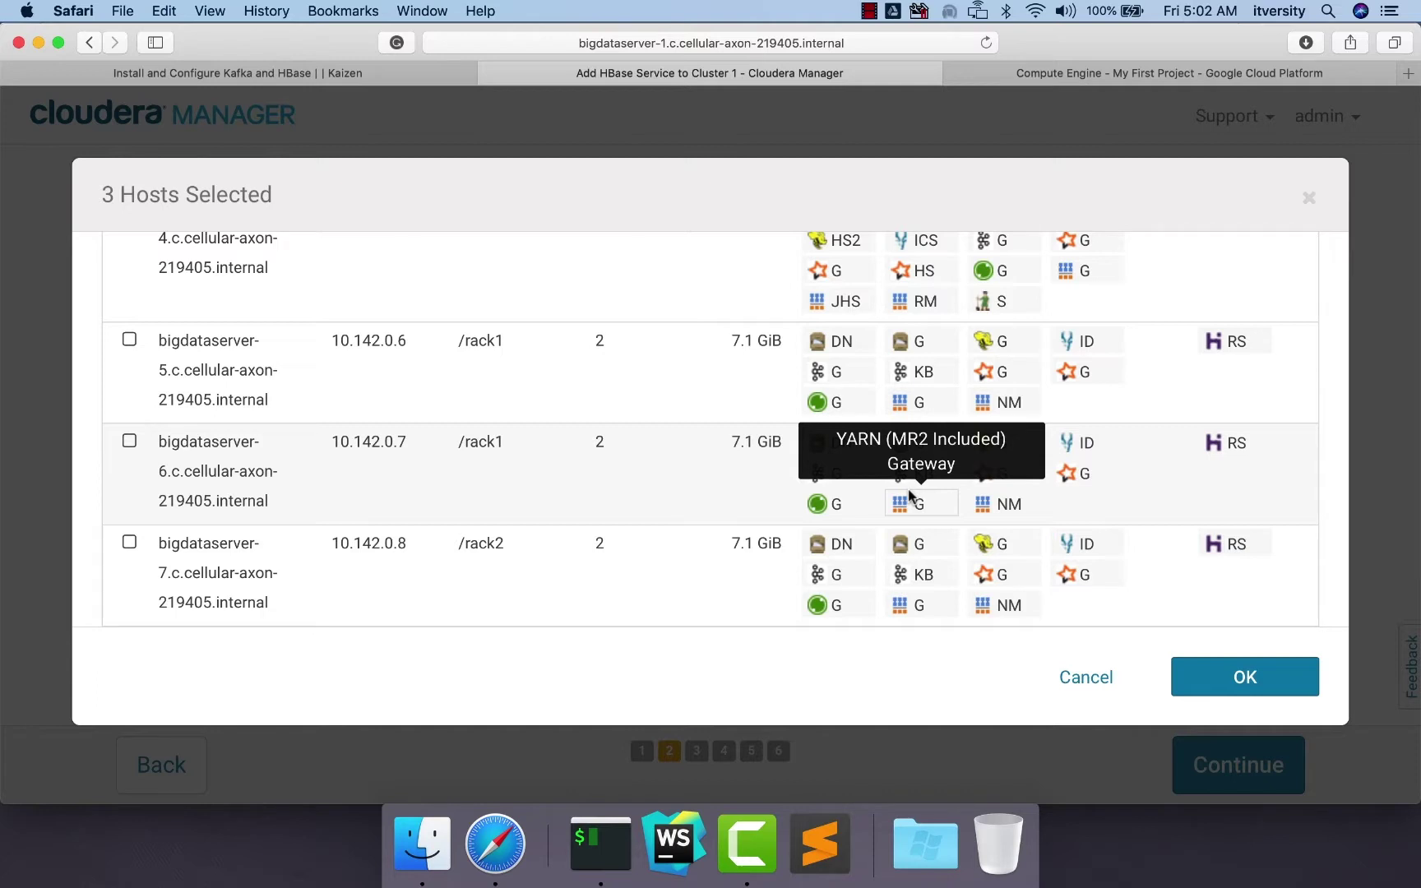
click(1277, 691)
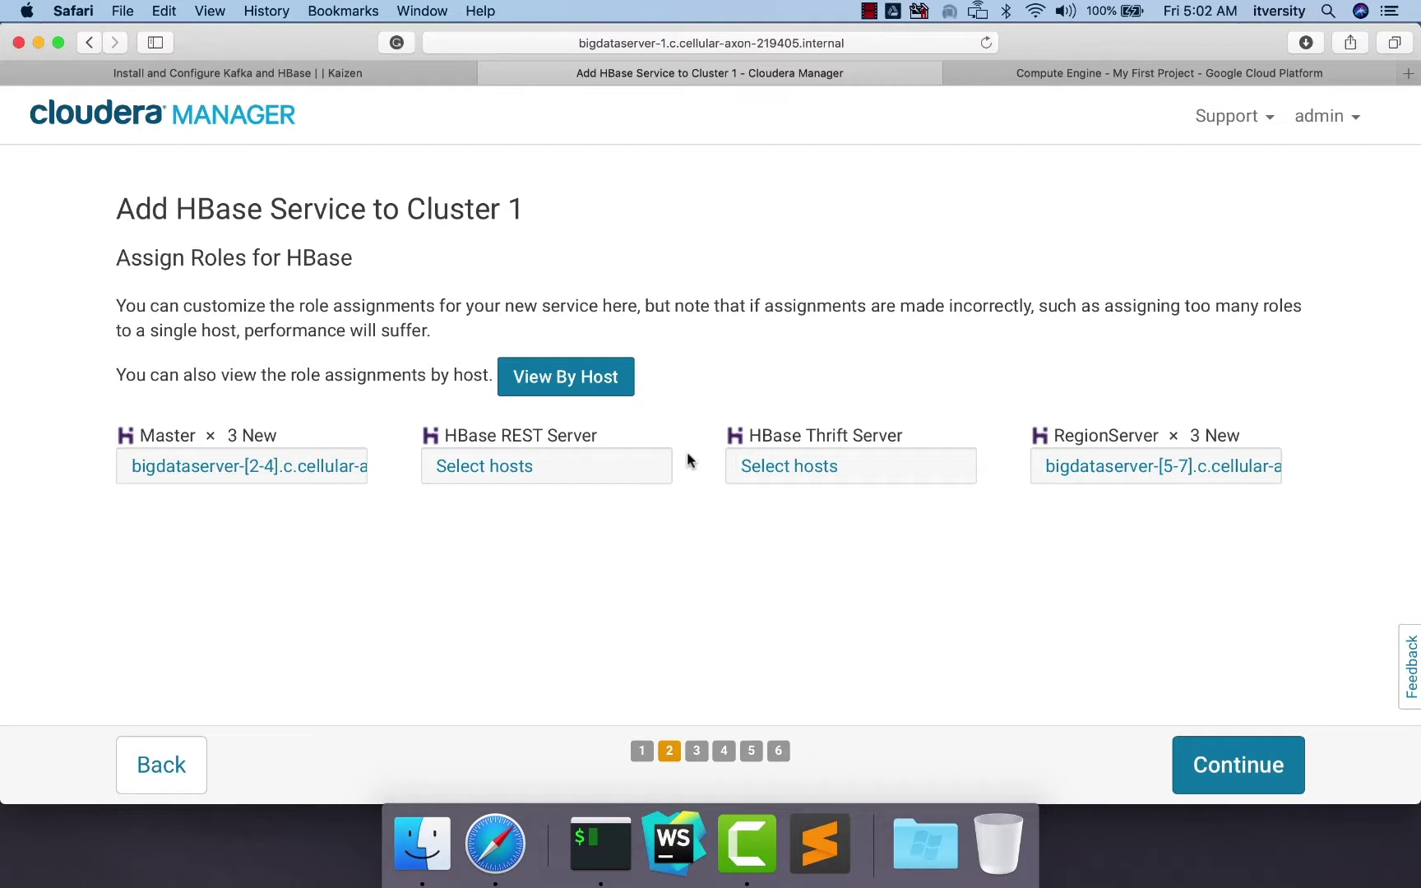
Assign the HBase Thrift Server and HBase REST Server roles to bigdataserver-1 and continue to the change review
click(793, 475)
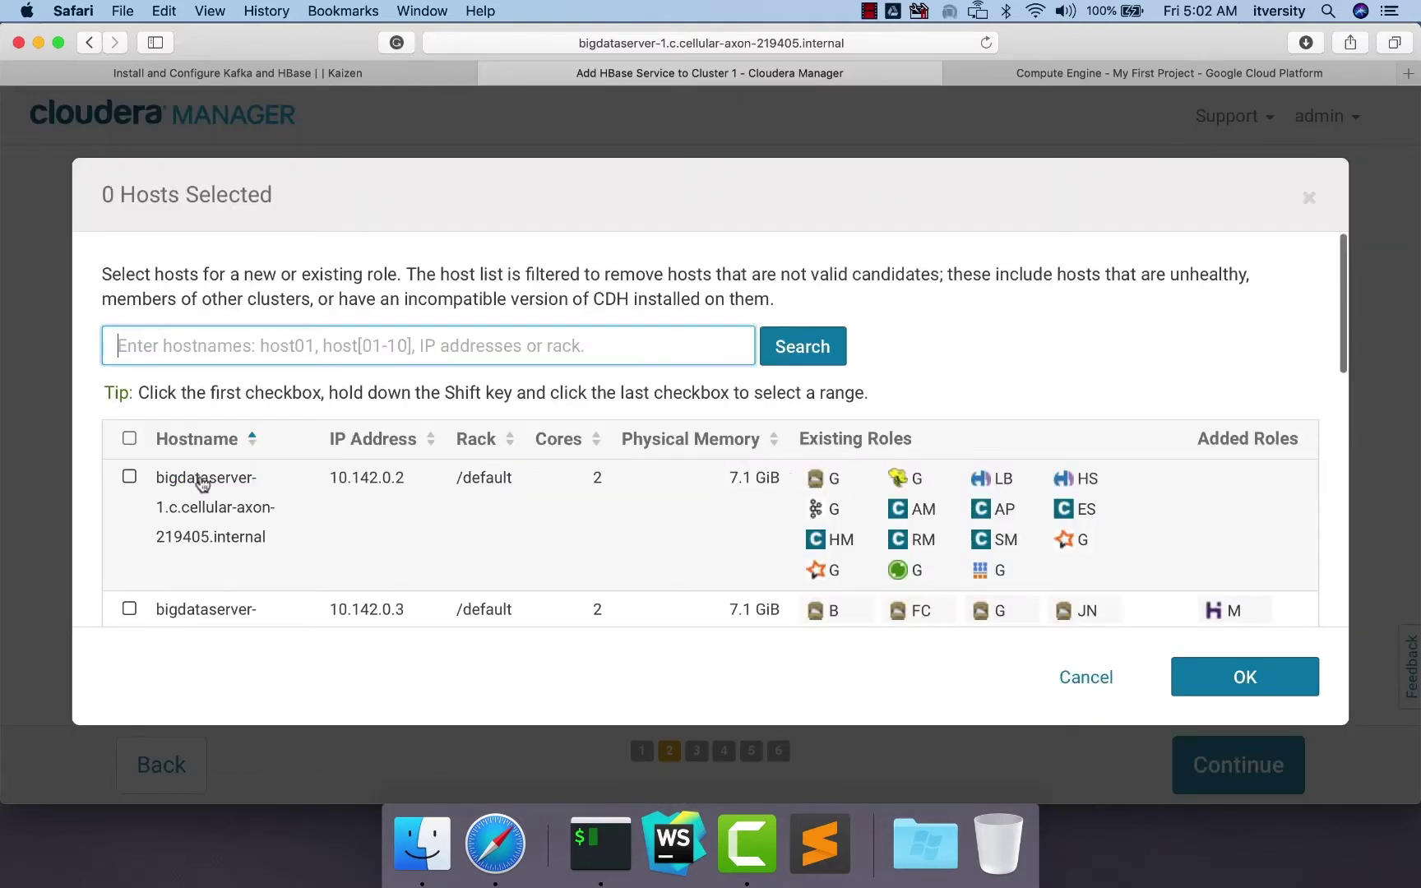
click(129, 478)
click(1259, 673)
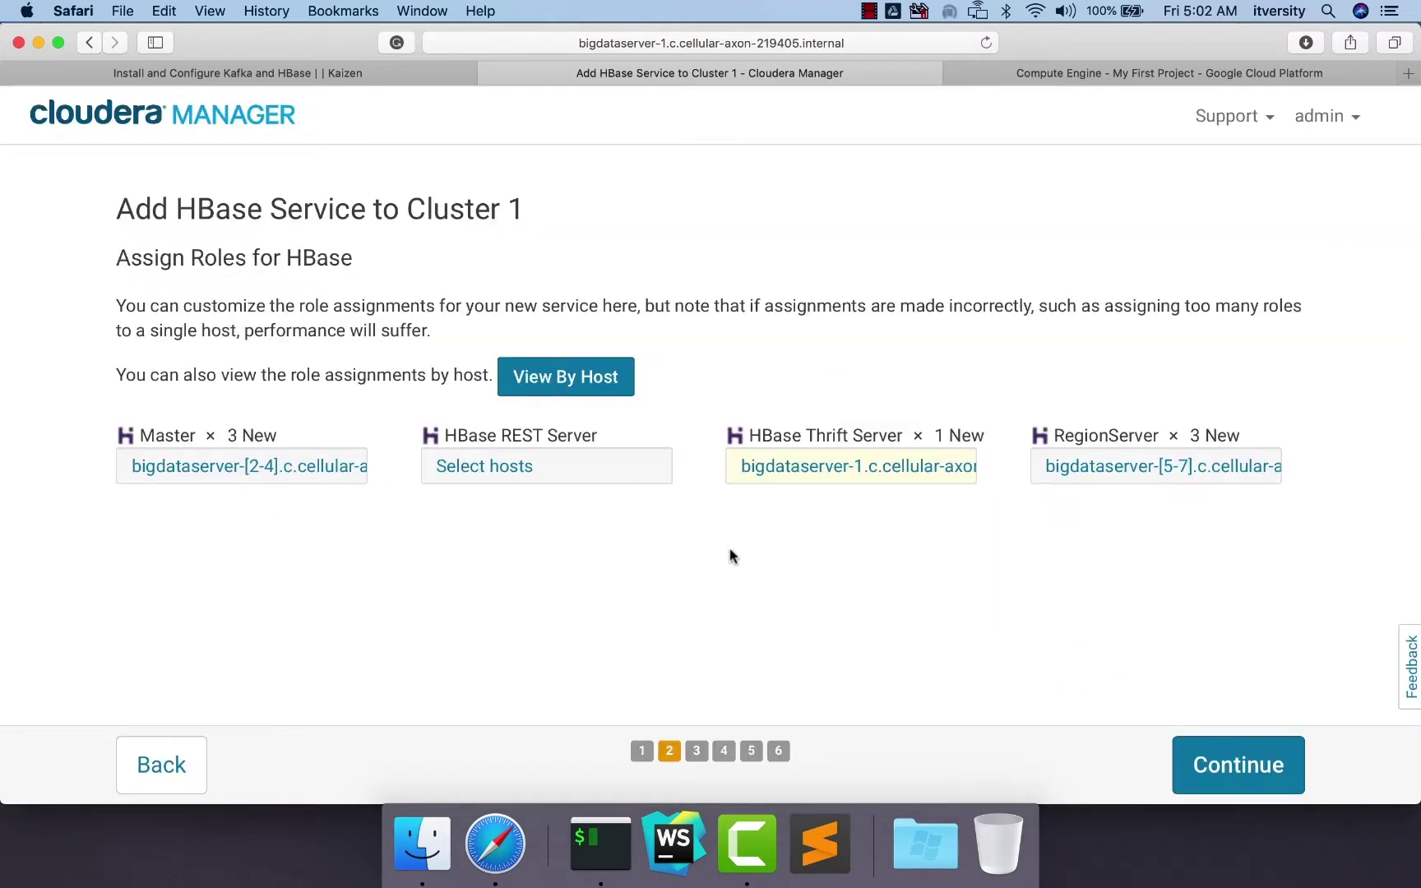
click(550, 474)
click(130, 477)
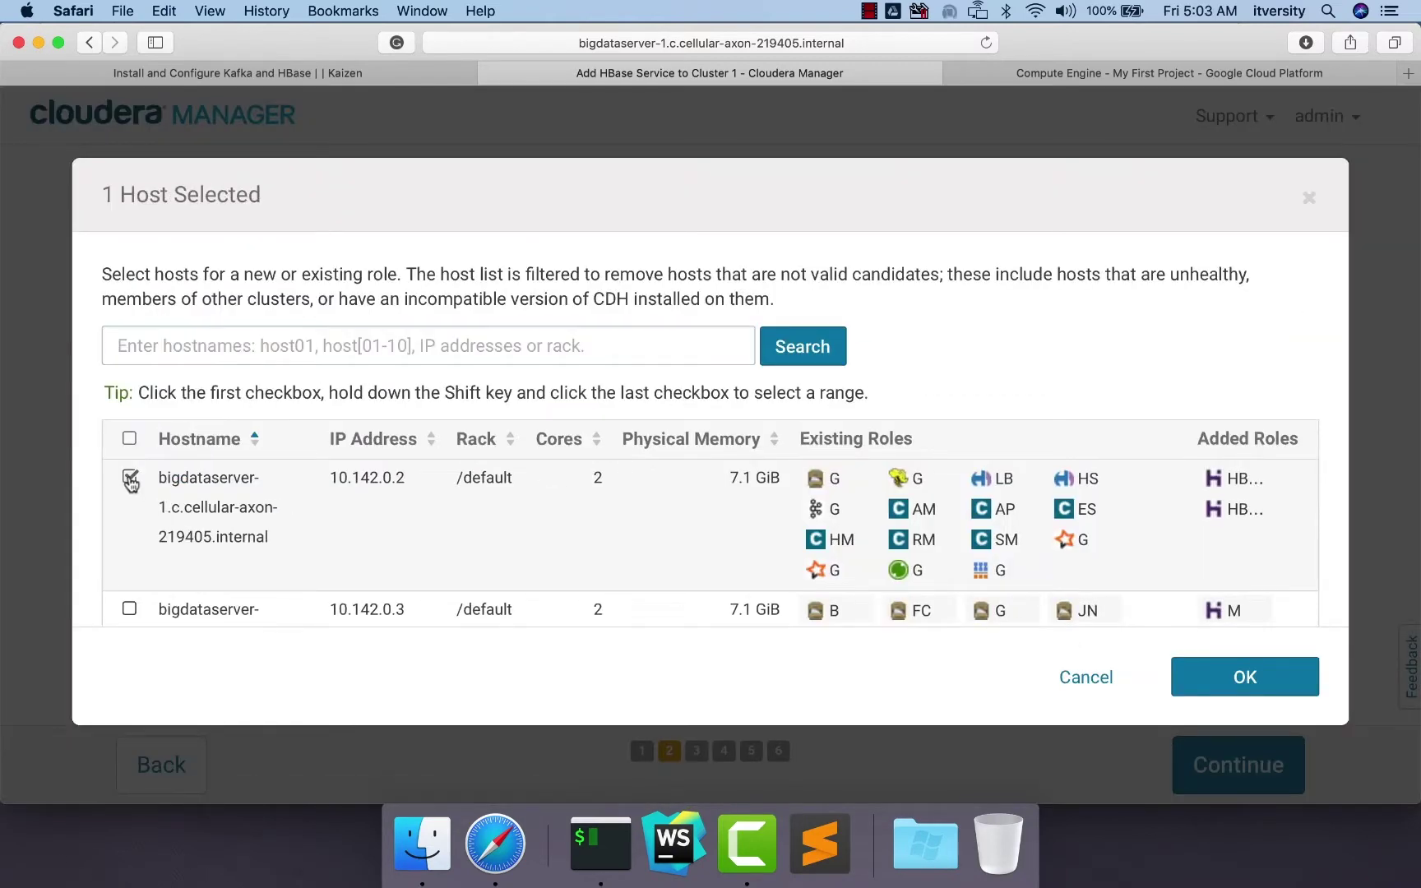
click(1254, 676)
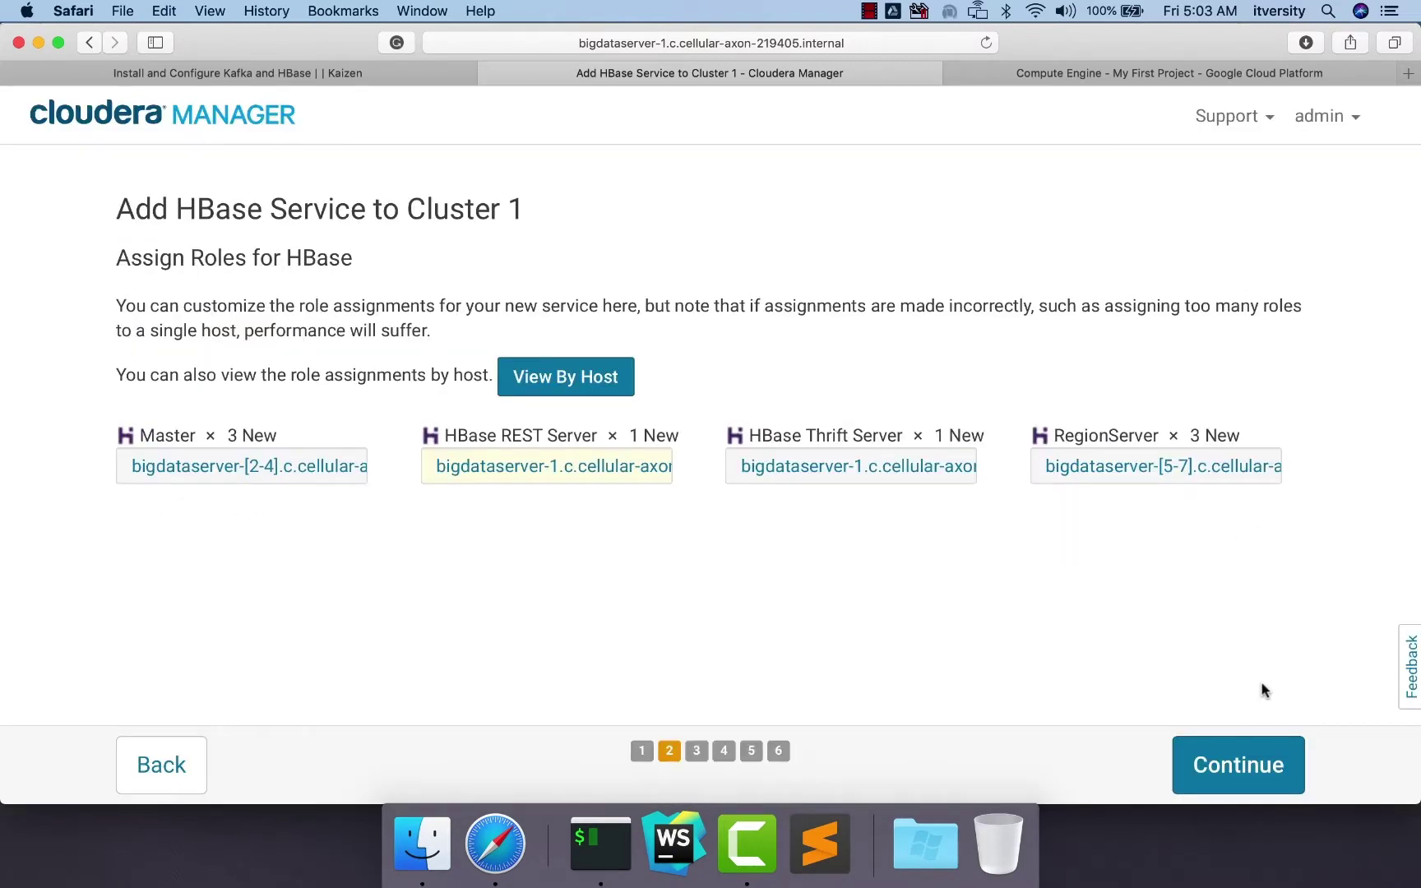
click(1248, 773)
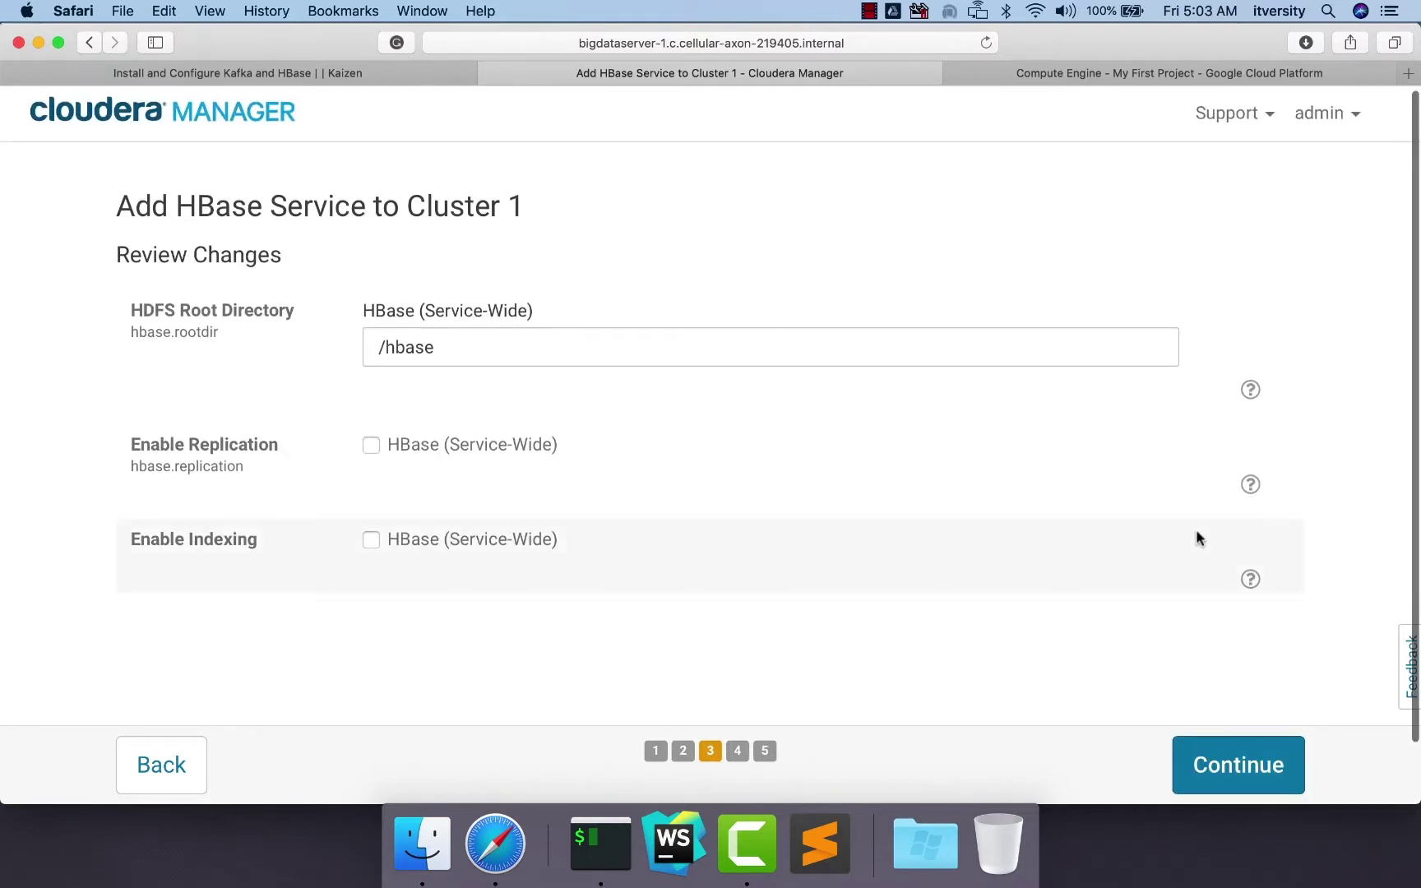
Enable replication and indexing service-wide for HBase, keep the HDFS root directory /hbase, and launch the first run
triple_click(466, 348)
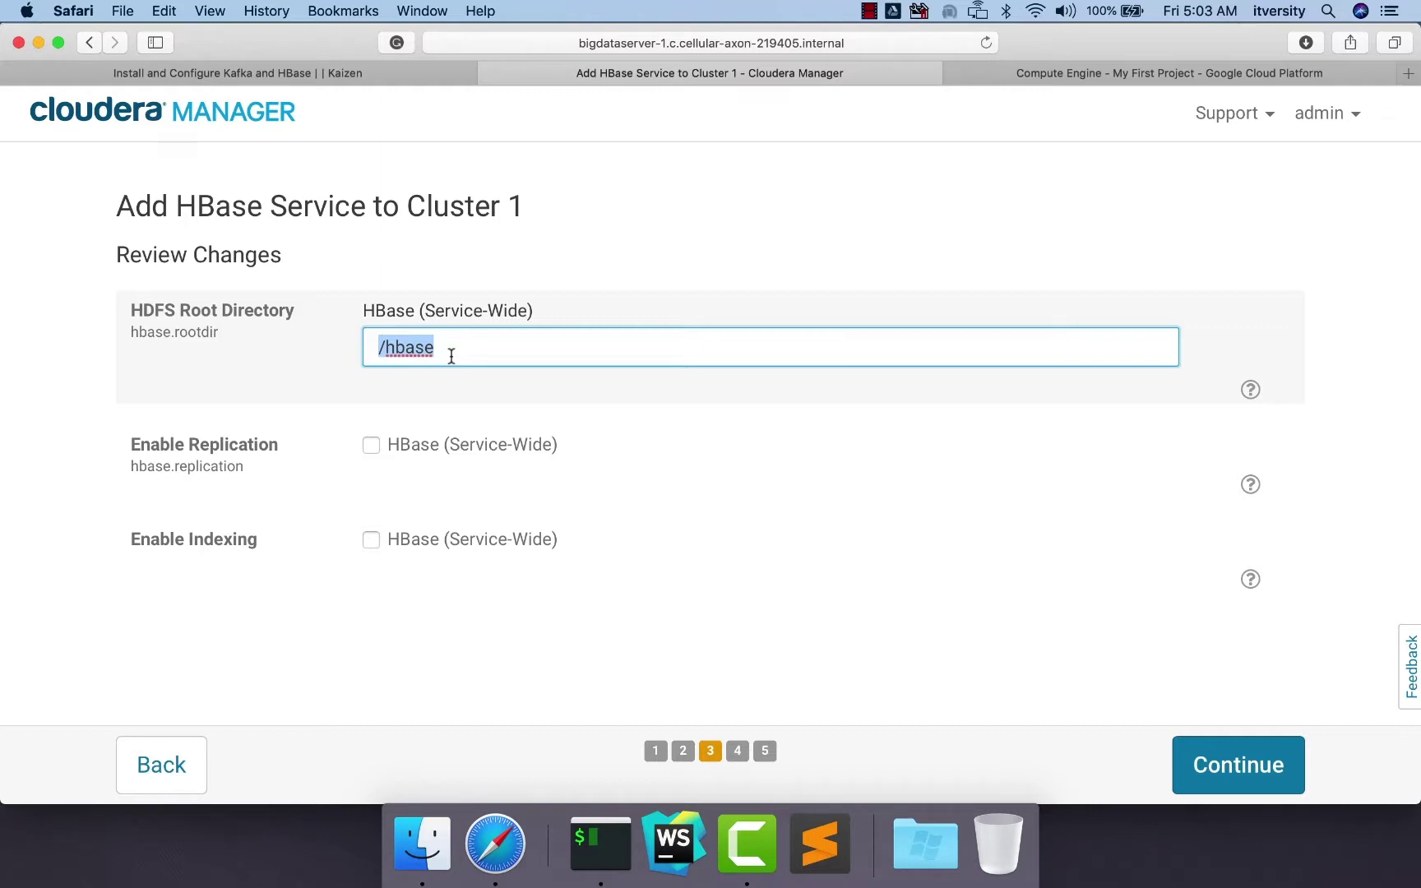
scroll(444, 393, down, 2)
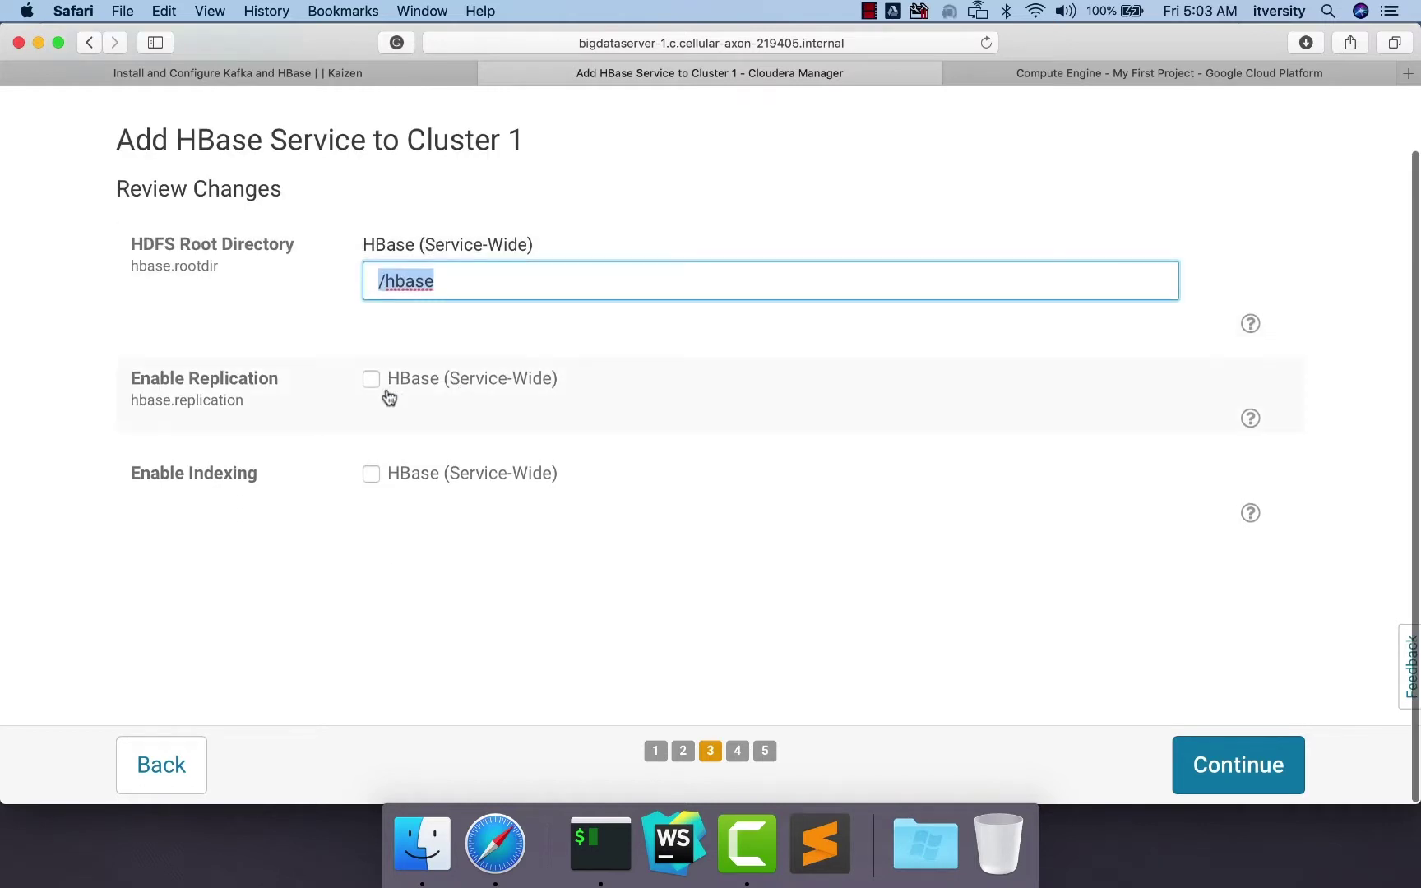
click(371, 380)
click(371, 474)
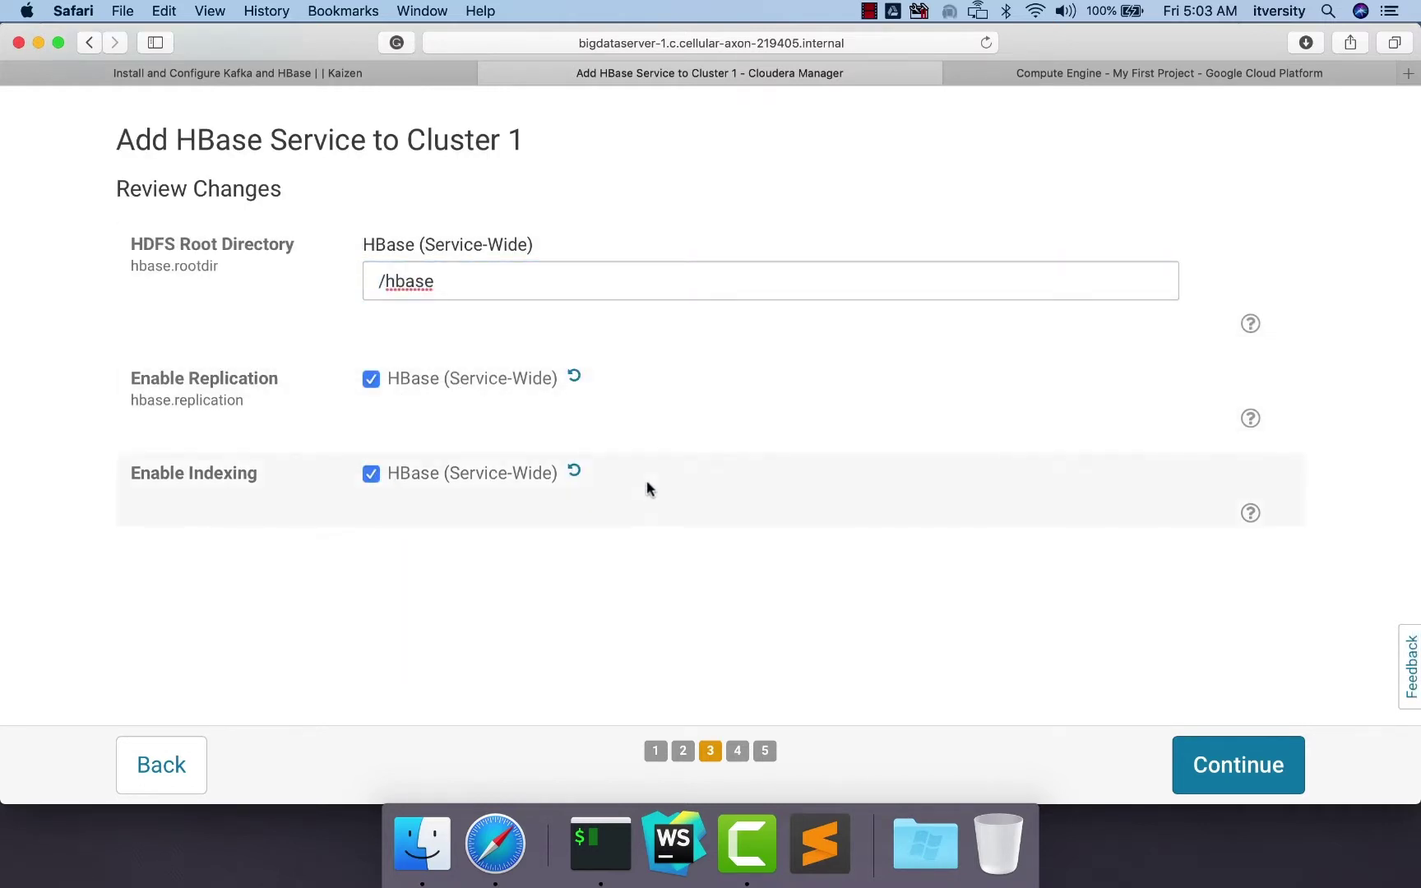
click(1245, 780)
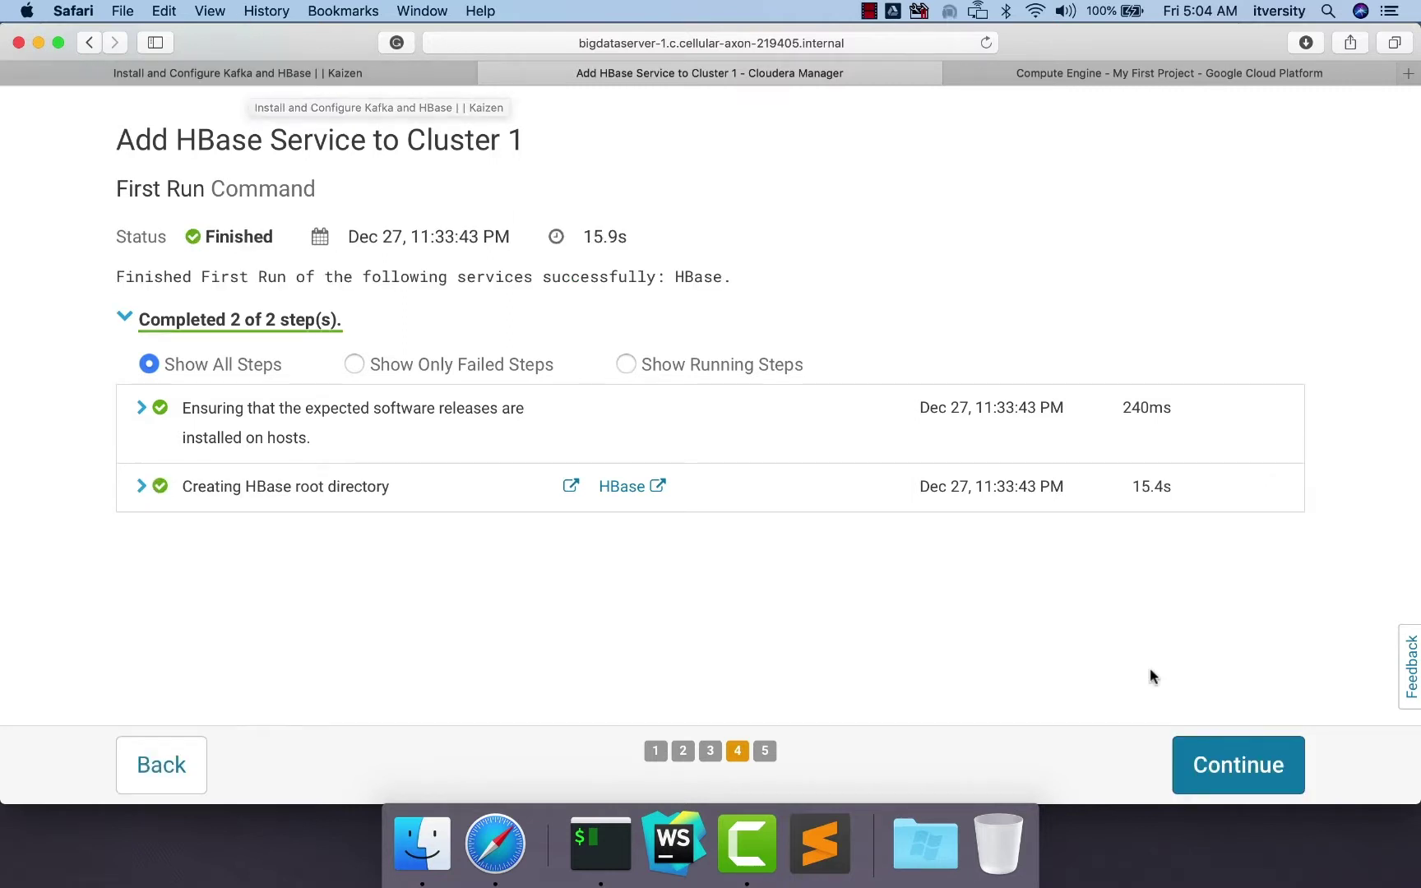
Finish adding the HBase service, open its stale configuration and begin the restart of stale services
click(1256, 777)
click(1253, 769)
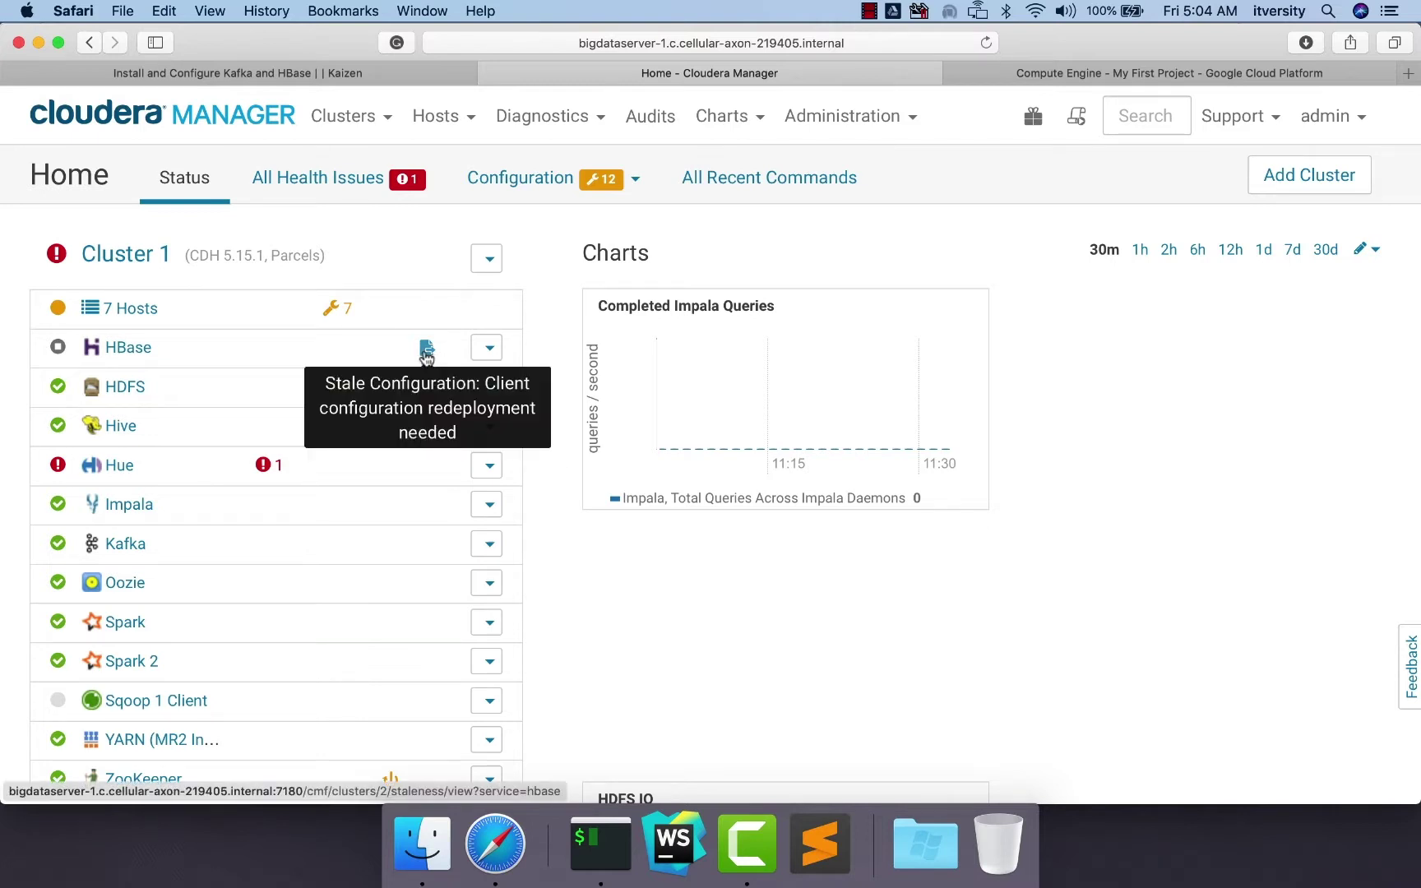
click(426, 351)
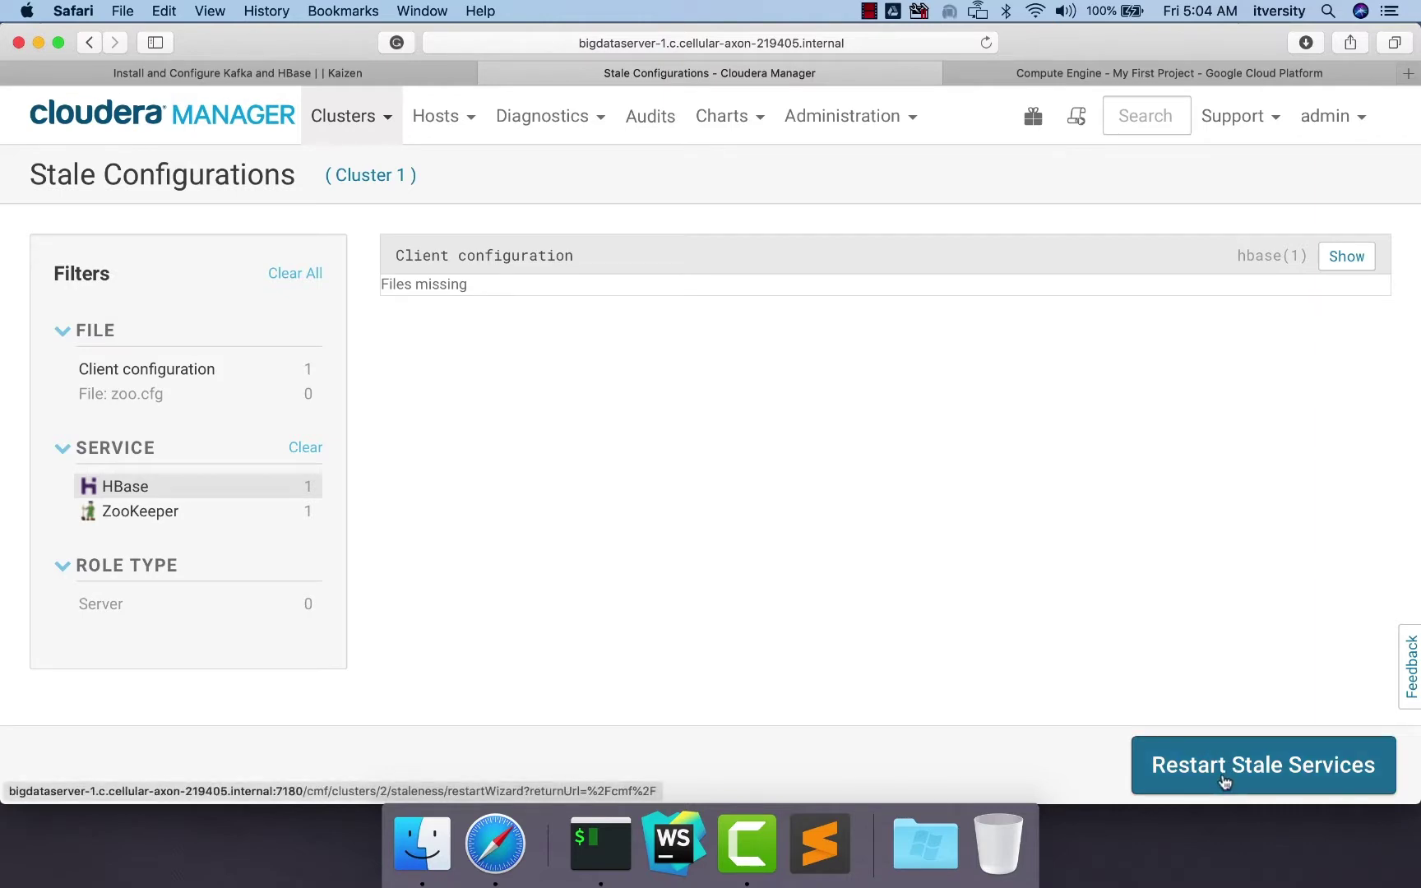
click(1224, 777)
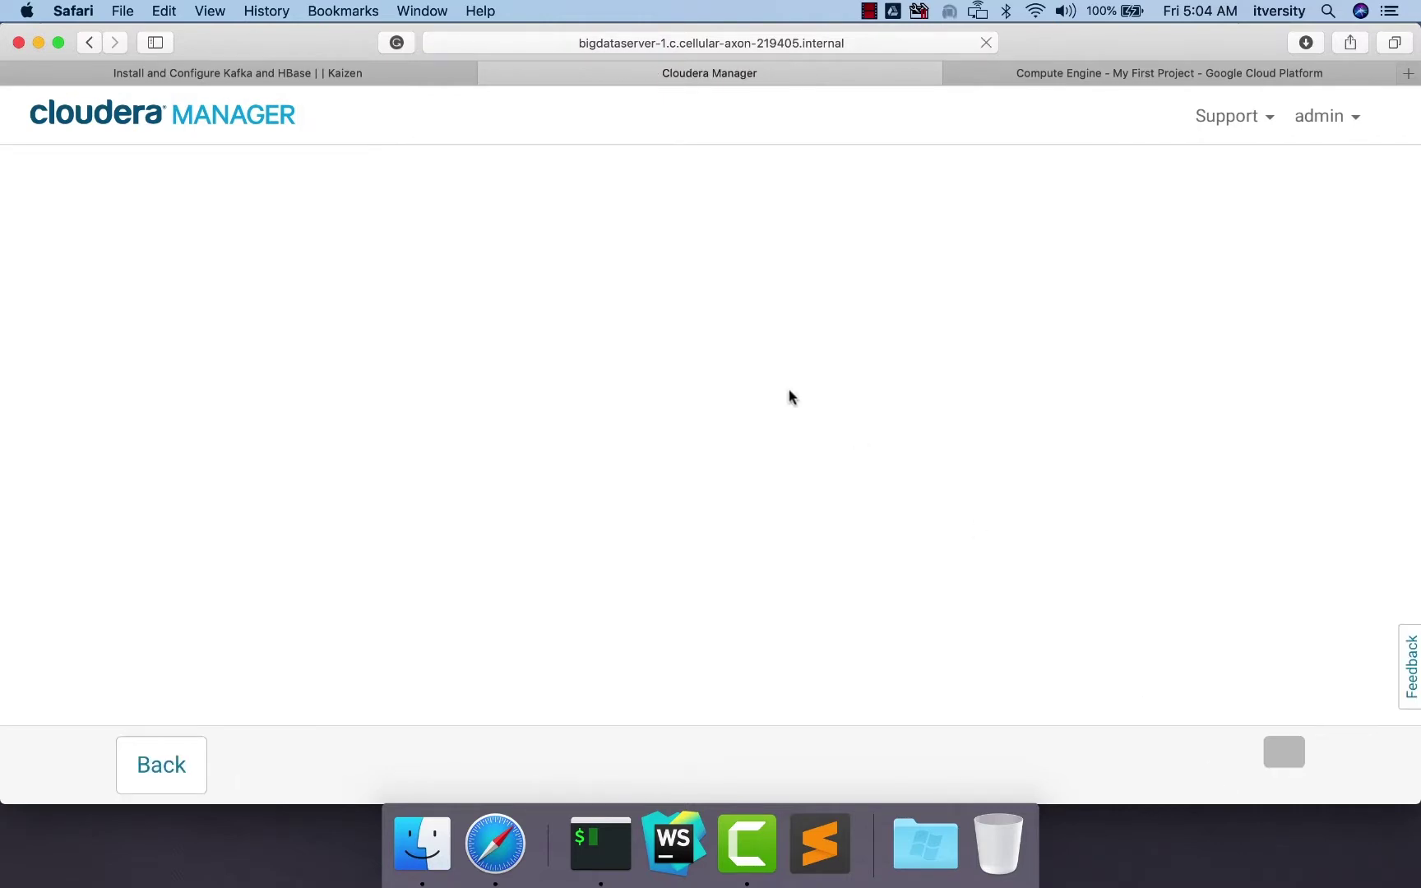
Read the Key Components section of the HBase setup guide, covering HBase Master, WAL, Blockcache and Memcache
click(368, 73)
scroll(467, 284, down, 3)
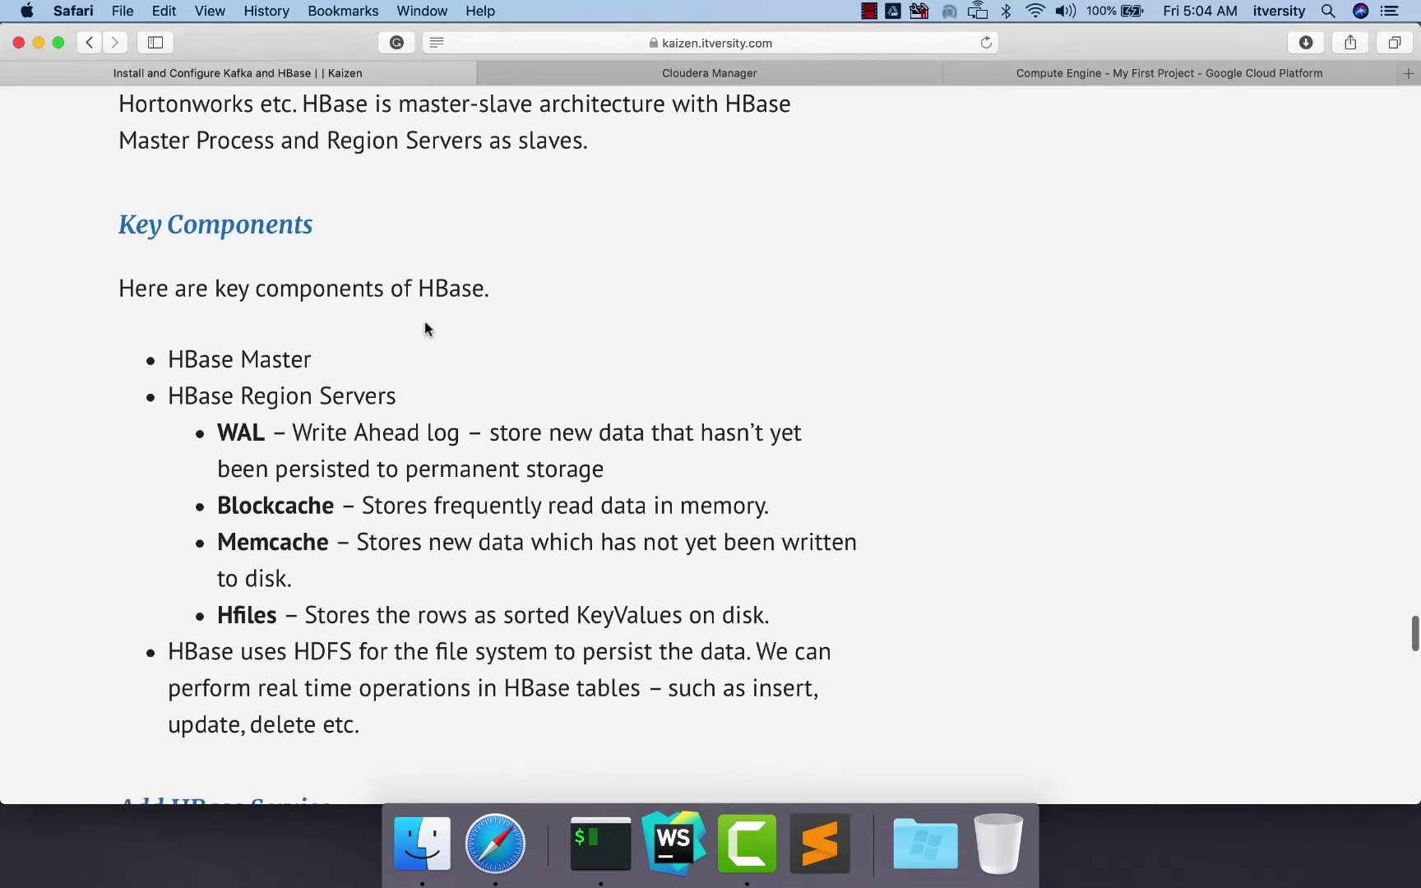
scroll(413, 333, down, 3)
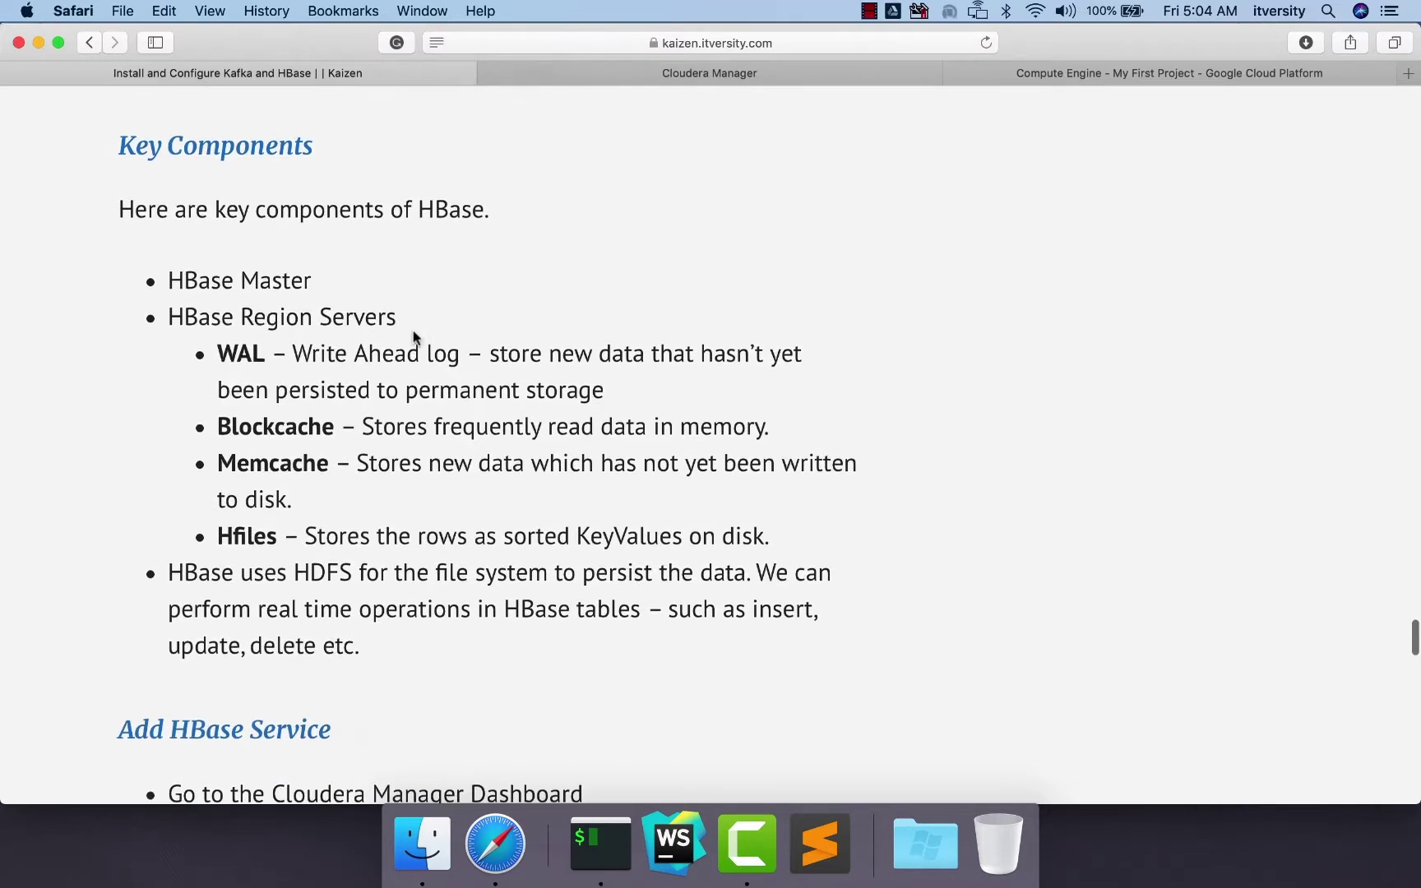
triple_click(265, 274)
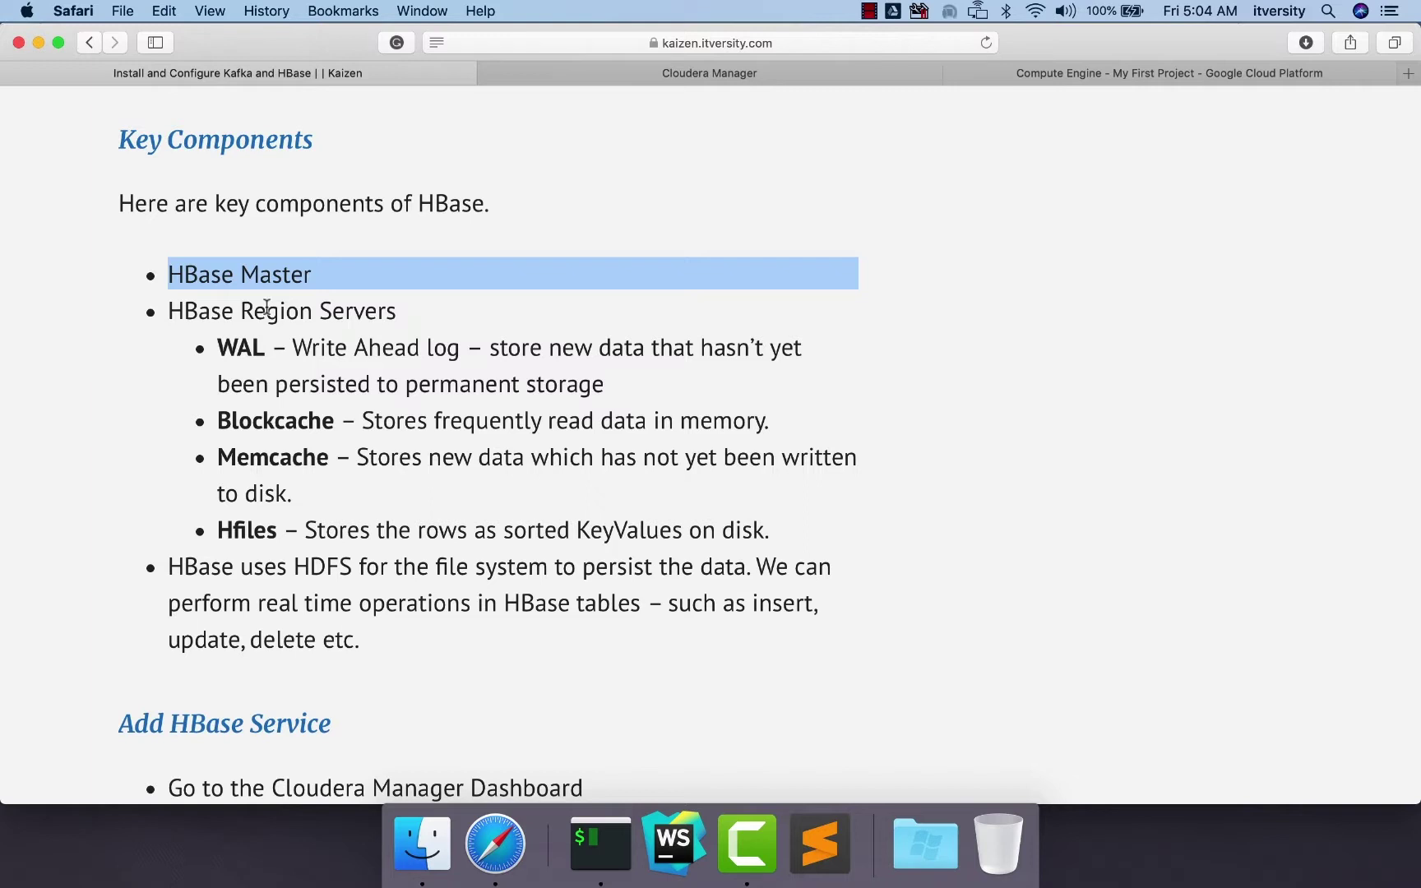
triple_click(250, 348)
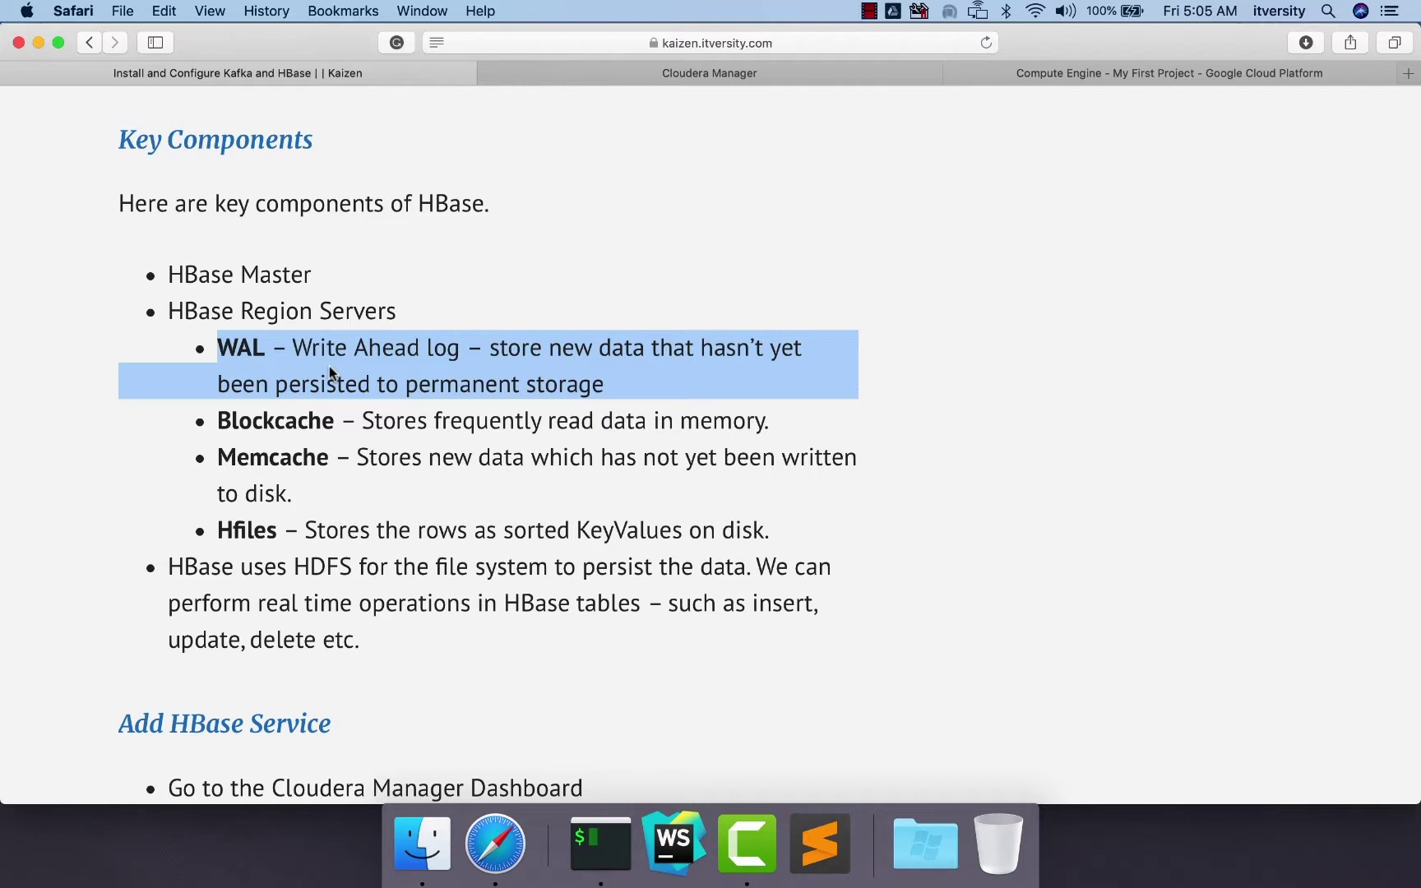
double_click(285, 424)
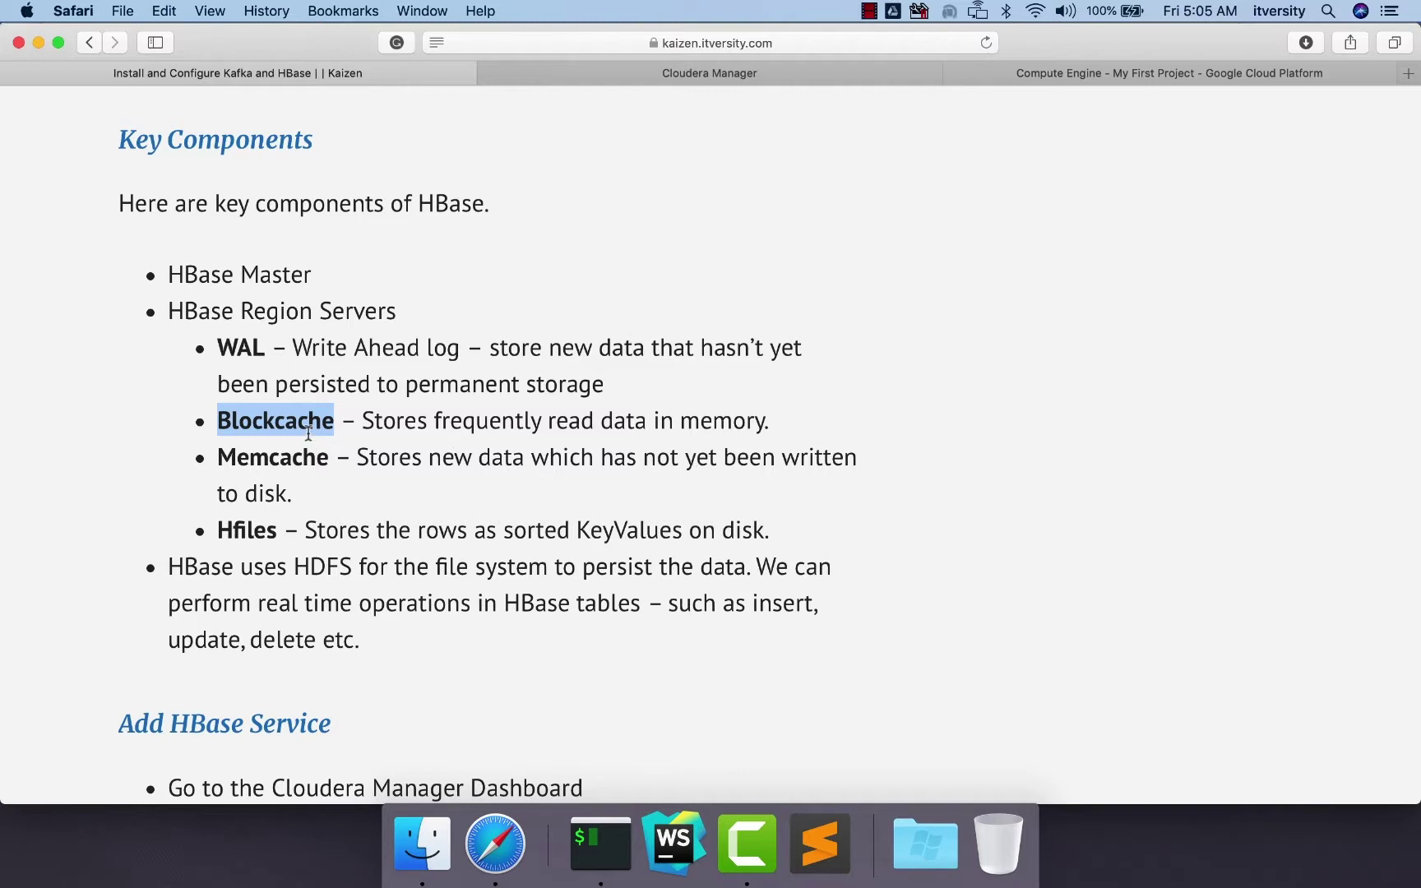
double_click(269, 463)
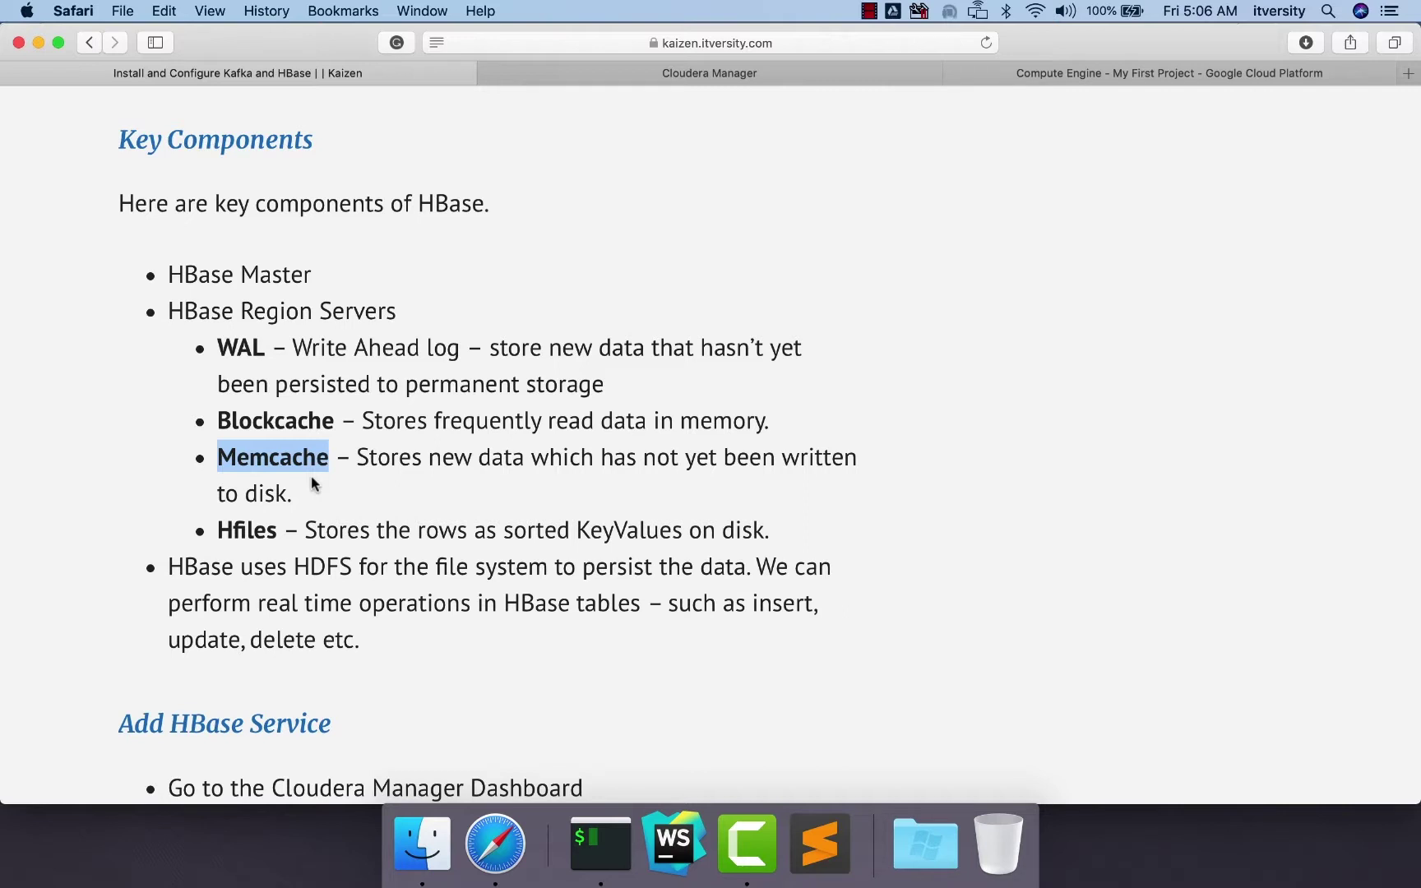
scroll(314, 518, down, 2)
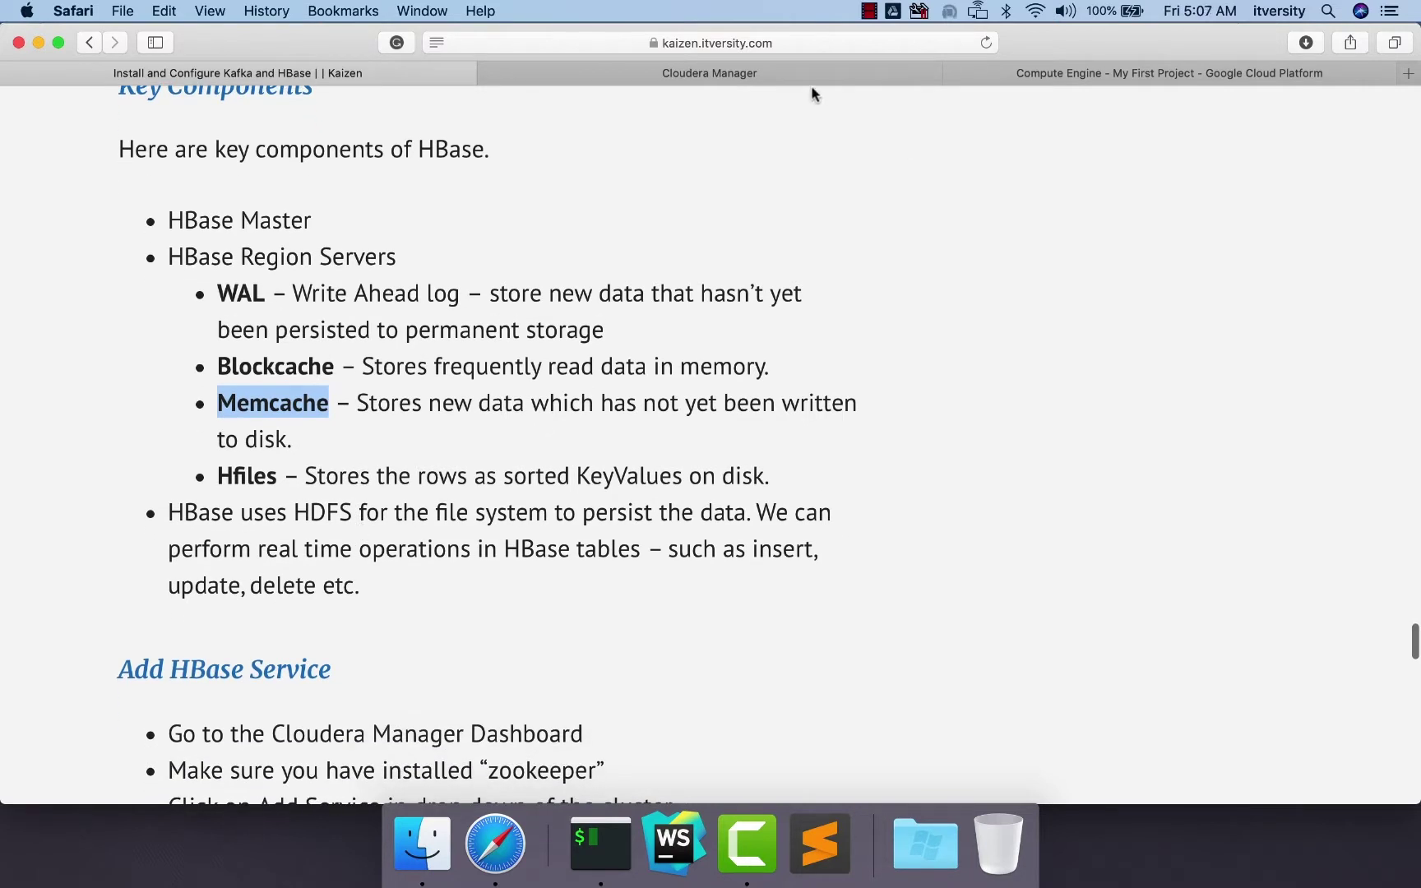
Restart the stale services in Cloudera Manager with client configuration re-deployment, and return to the HBase setup guide
click(807, 76)
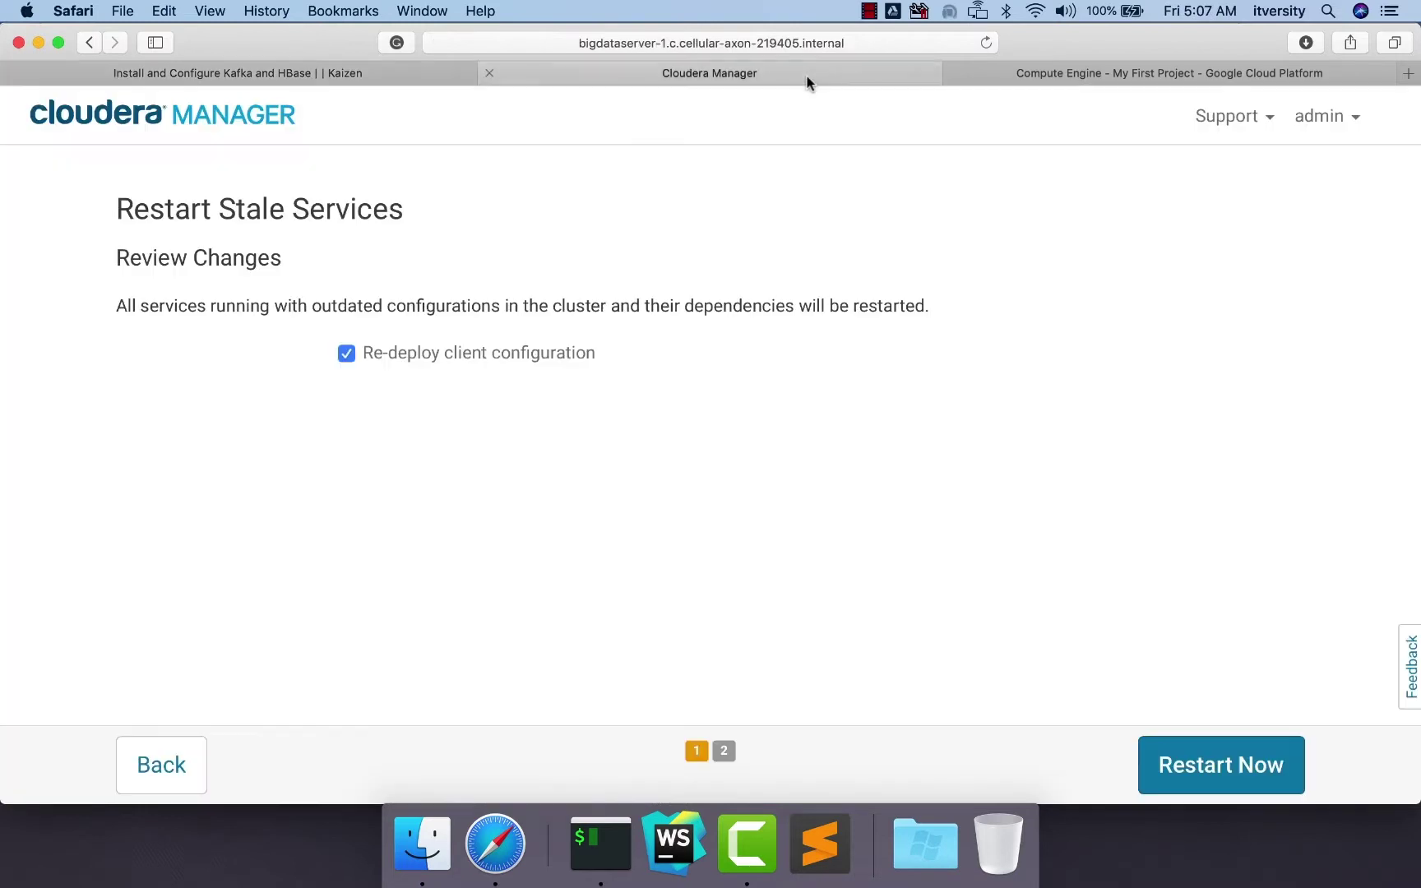
click(1213, 767)
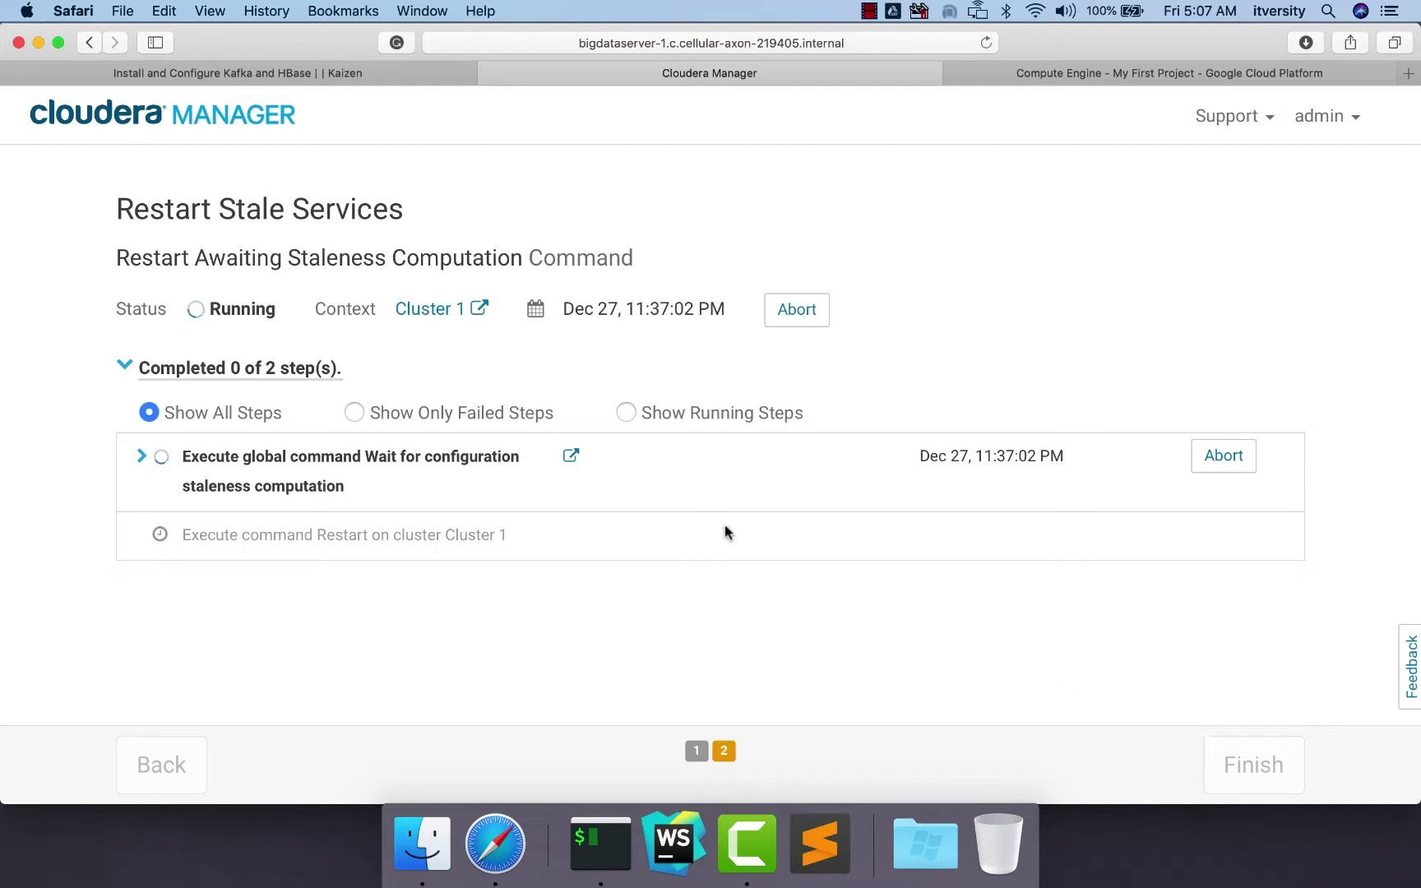
click(308, 72)
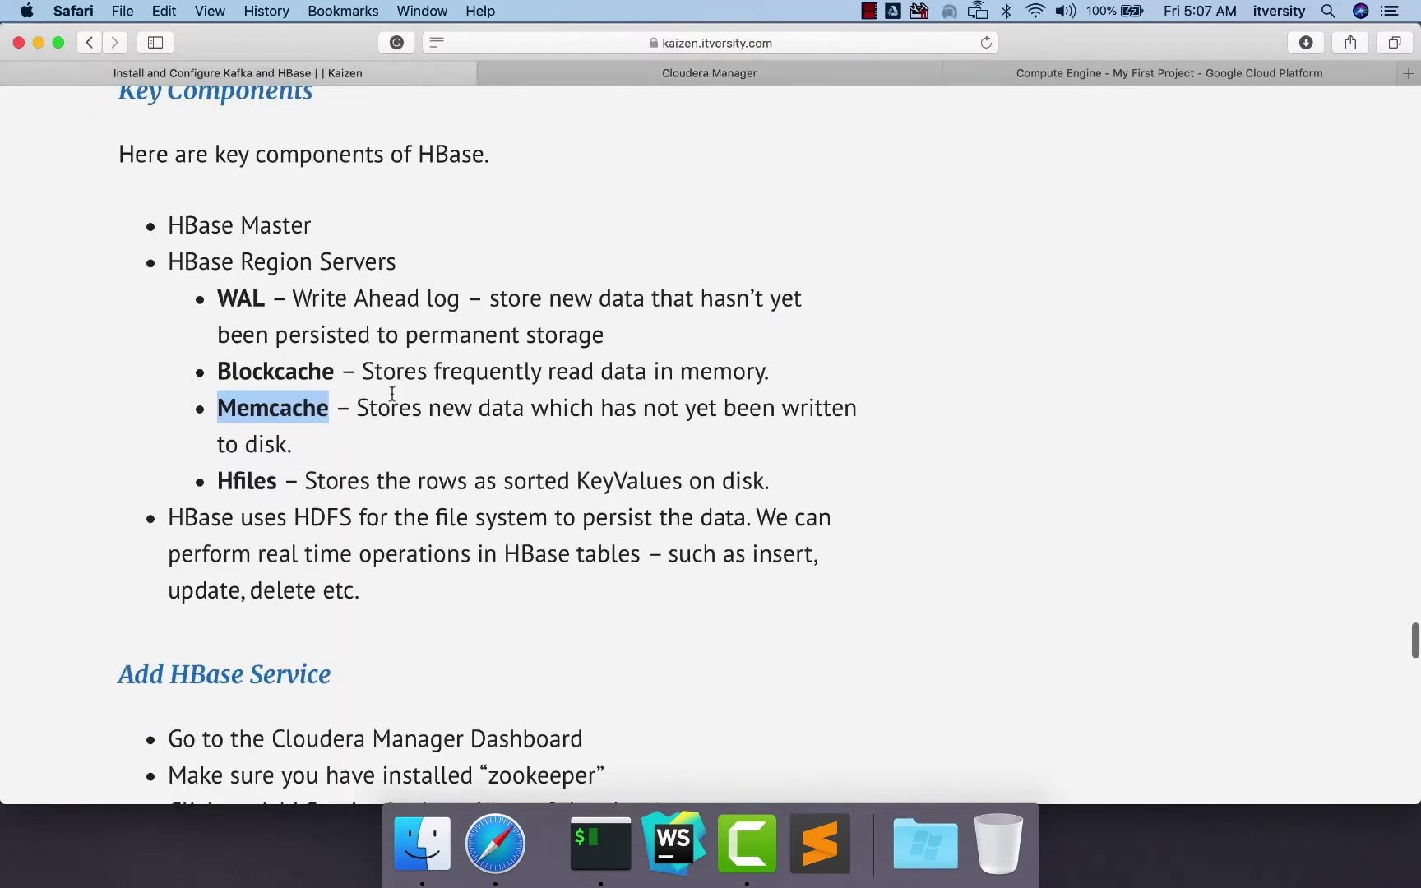
Close the completed stale-services restart in Cloudera Manager and reload the home page to refresh the service statuses
scroll(392, 394, up, 1)
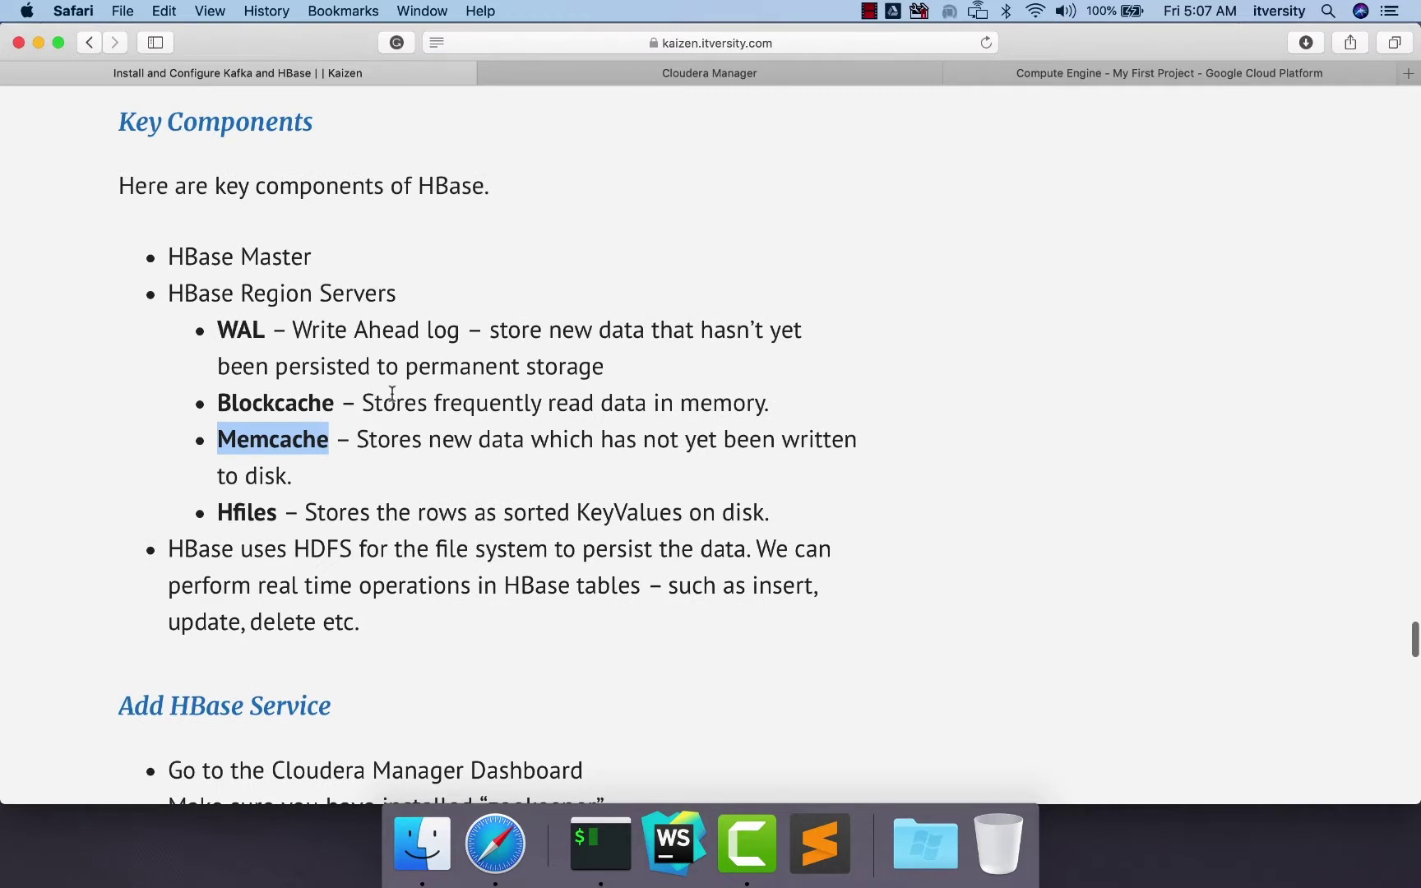
click(769, 74)
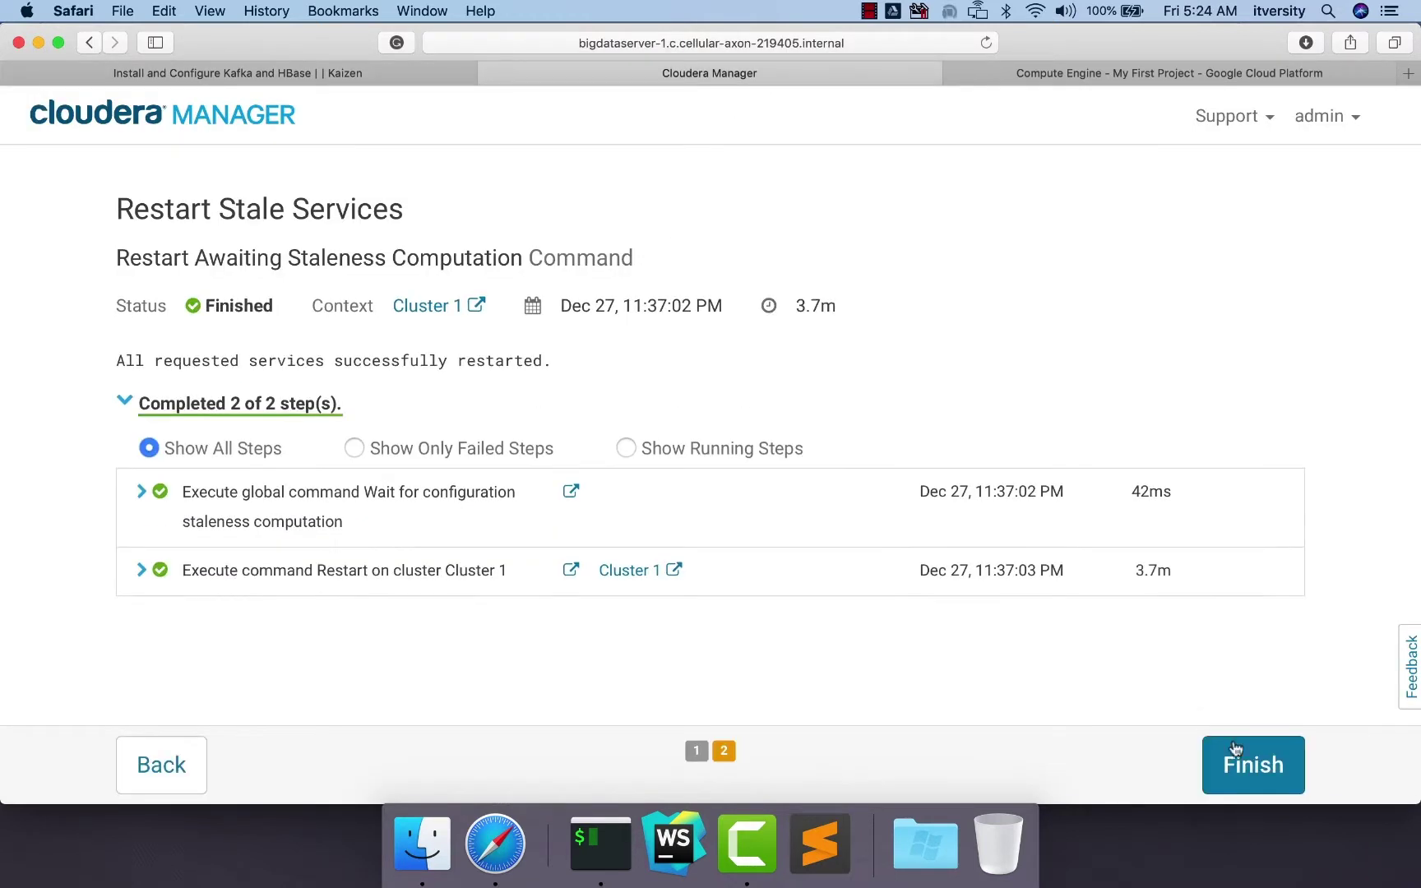
click(1245, 768)
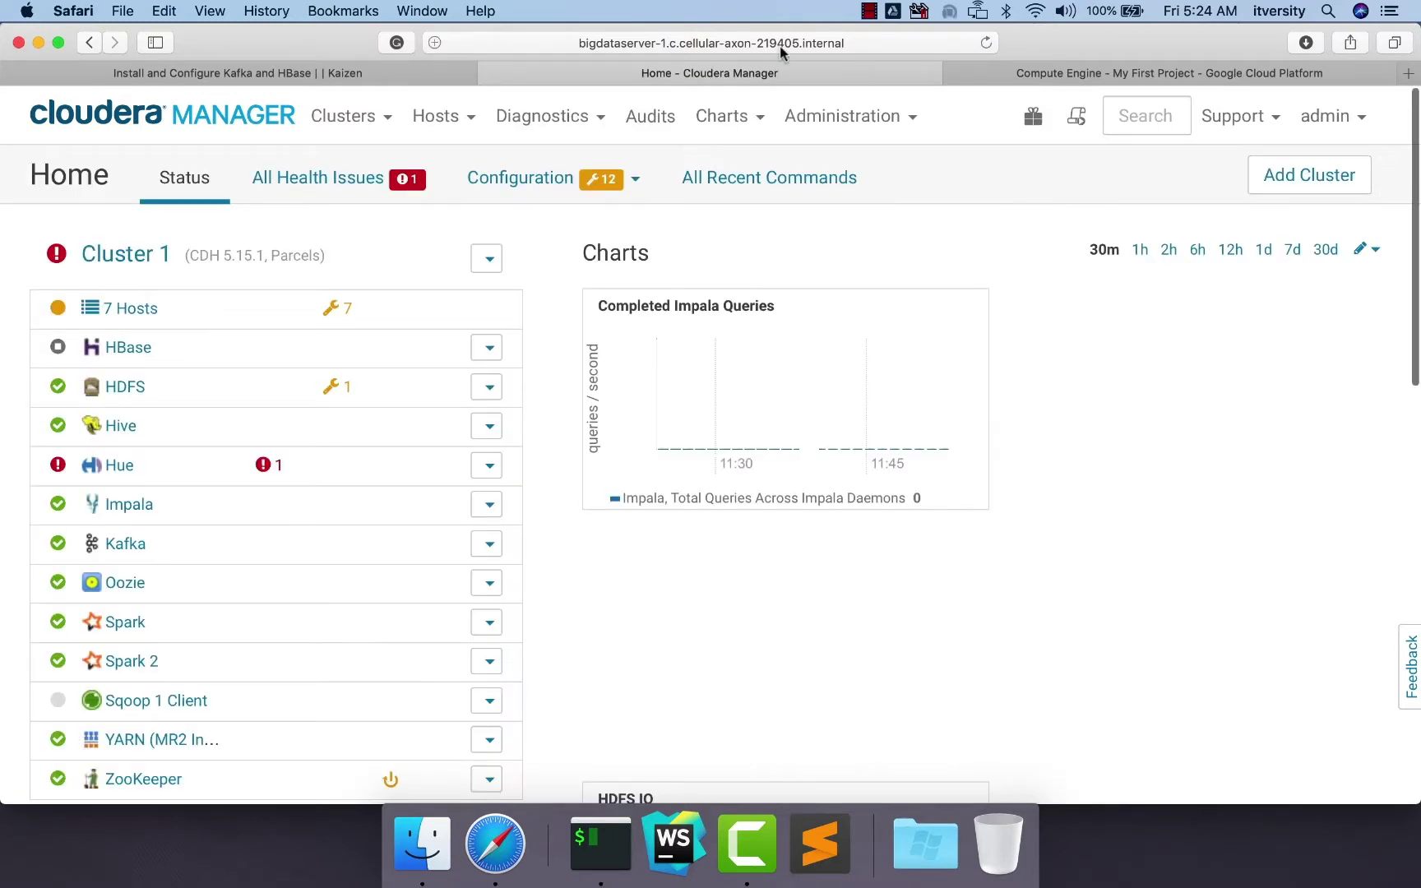
click(780, 45)
key(Return)
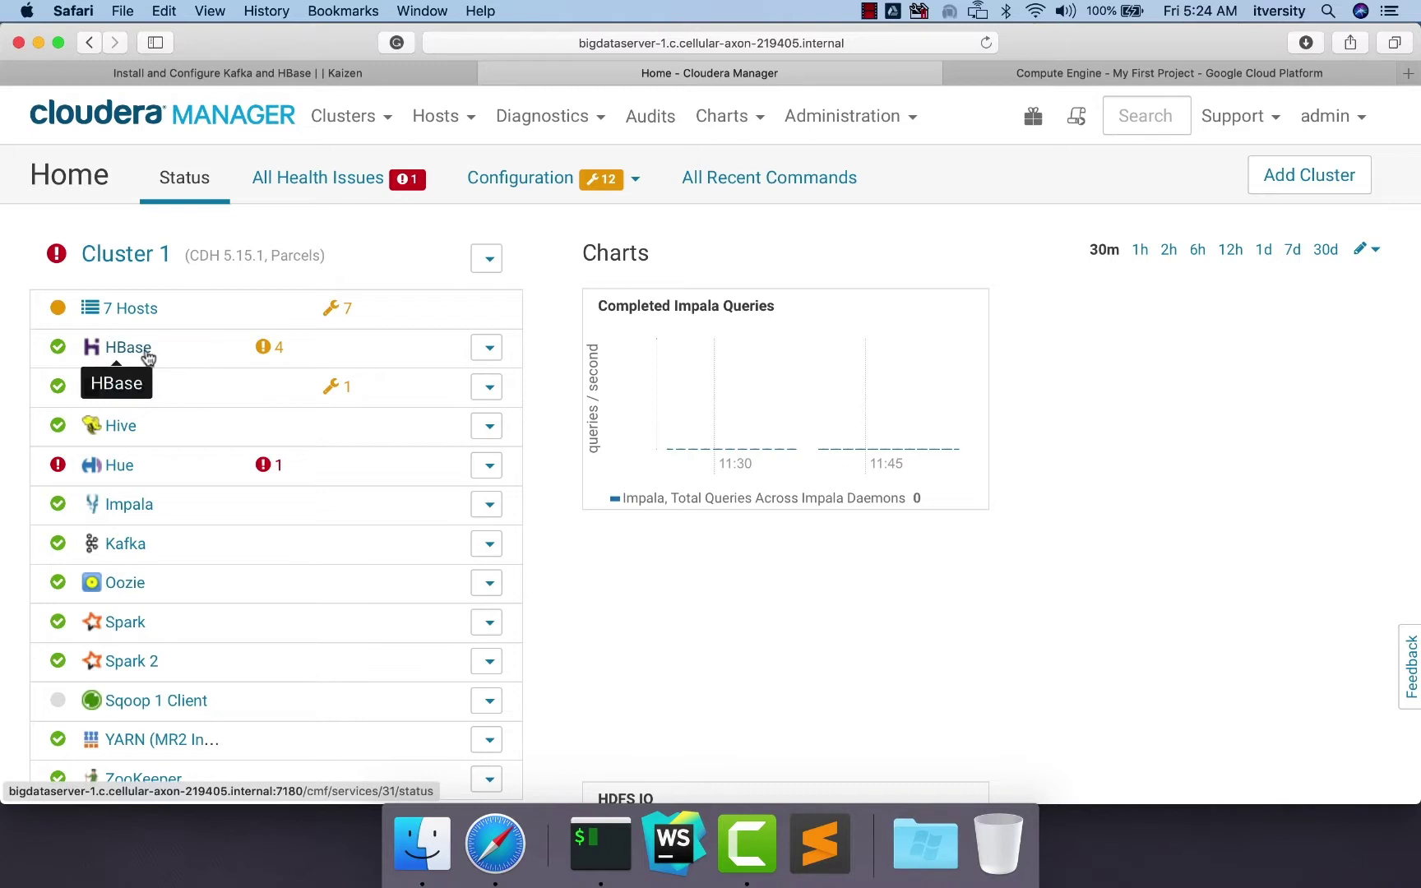
Check HBase's health issues and status summary, and view the role instances filtered to Master
mouse_move(261, 354)
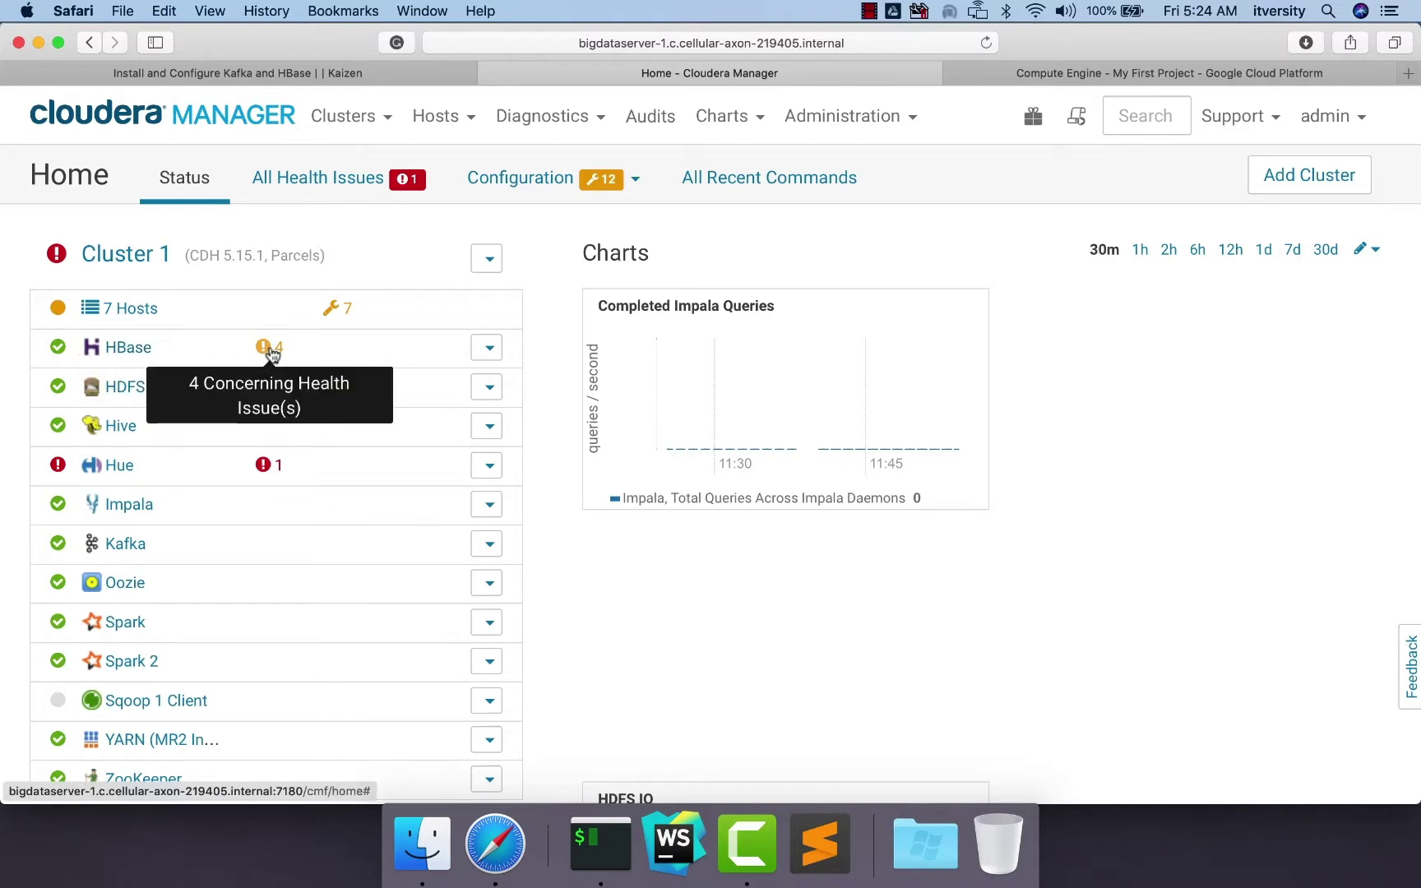
click(130, 350)
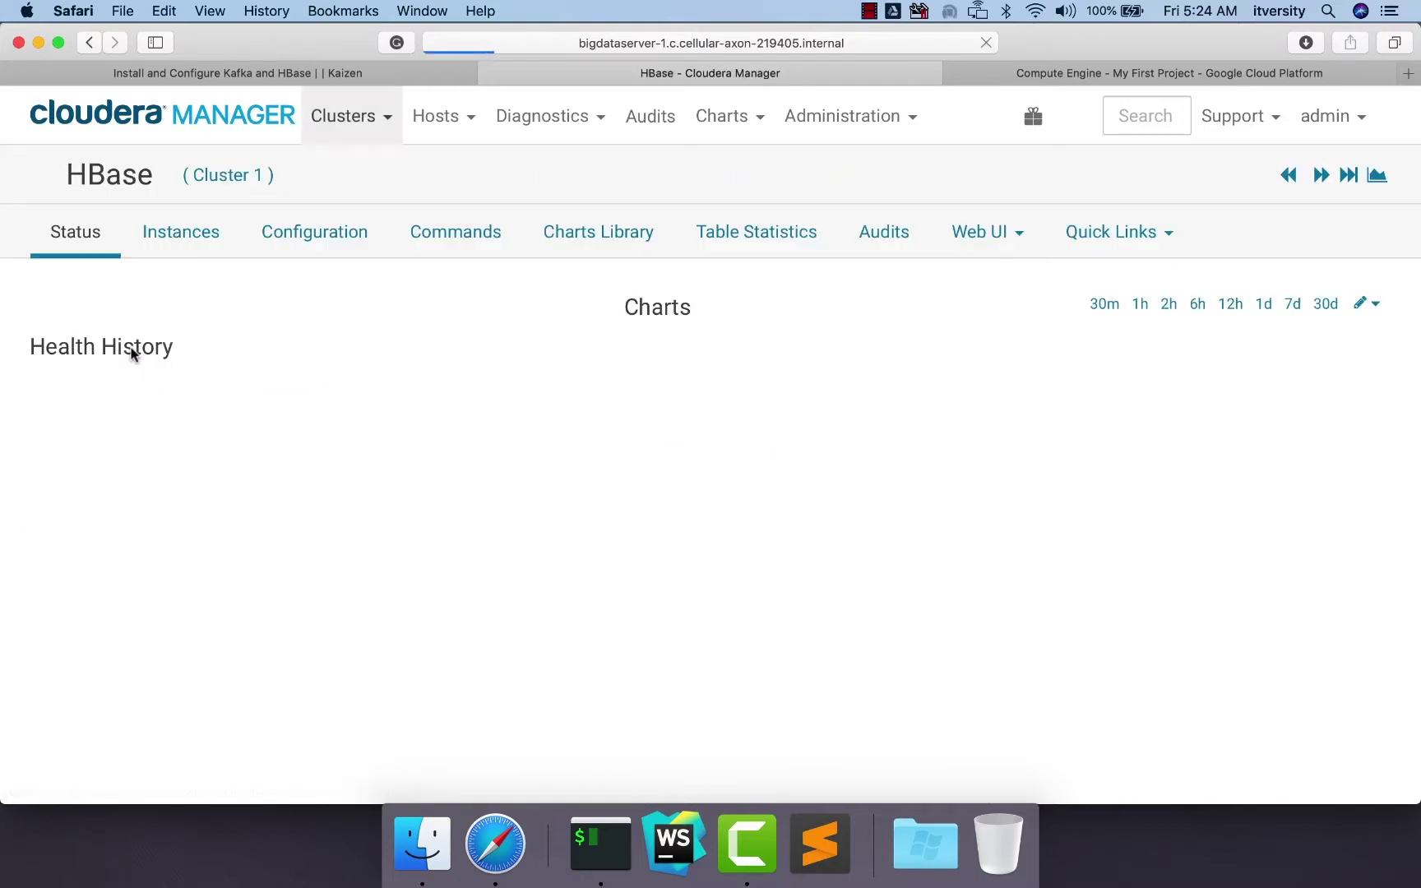
scroll(180, 433, down, 3)
scroll(180, 434, down, 1)
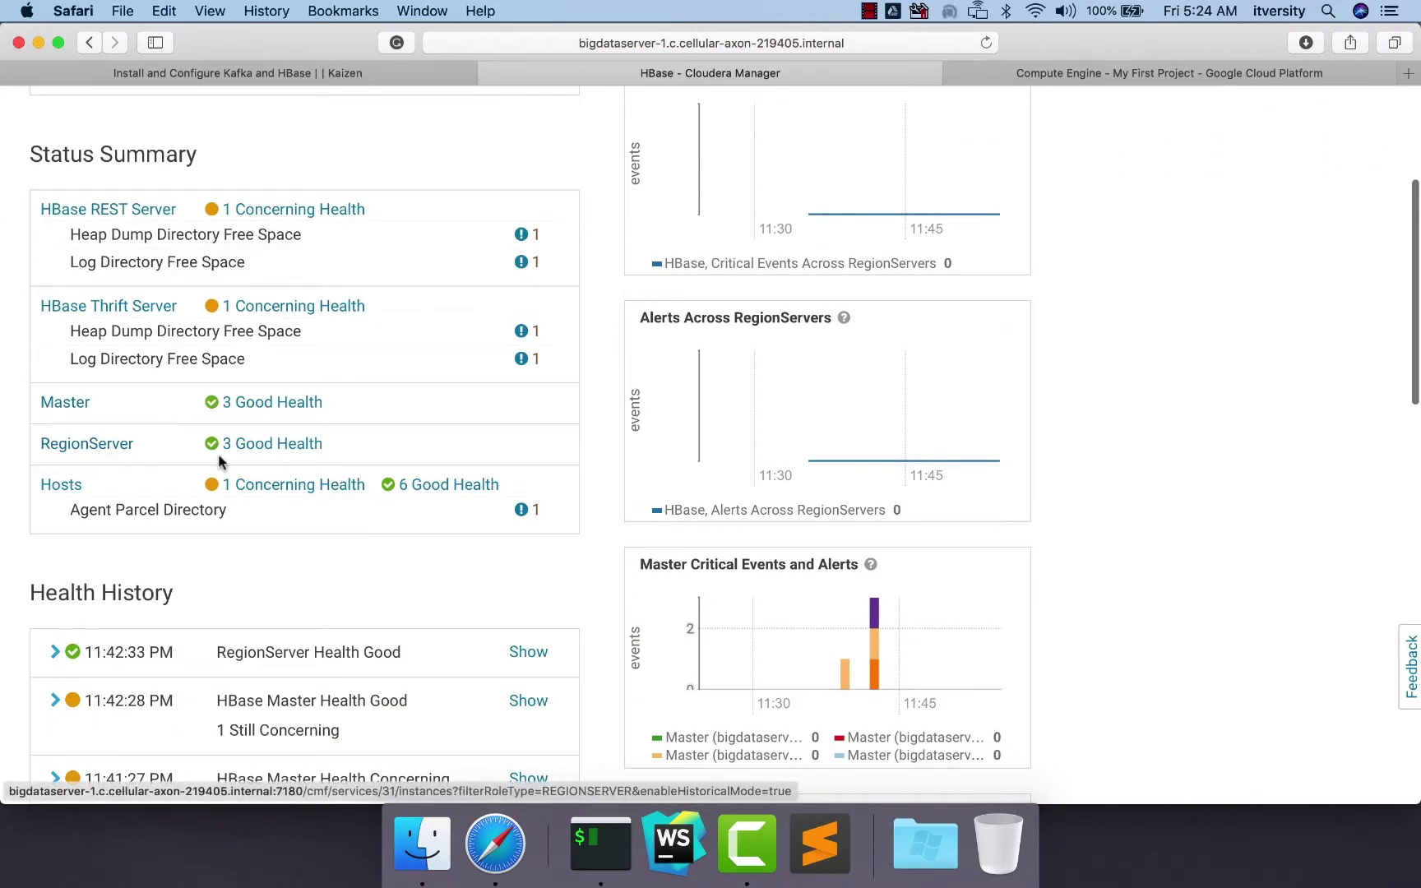
click(66, 403)
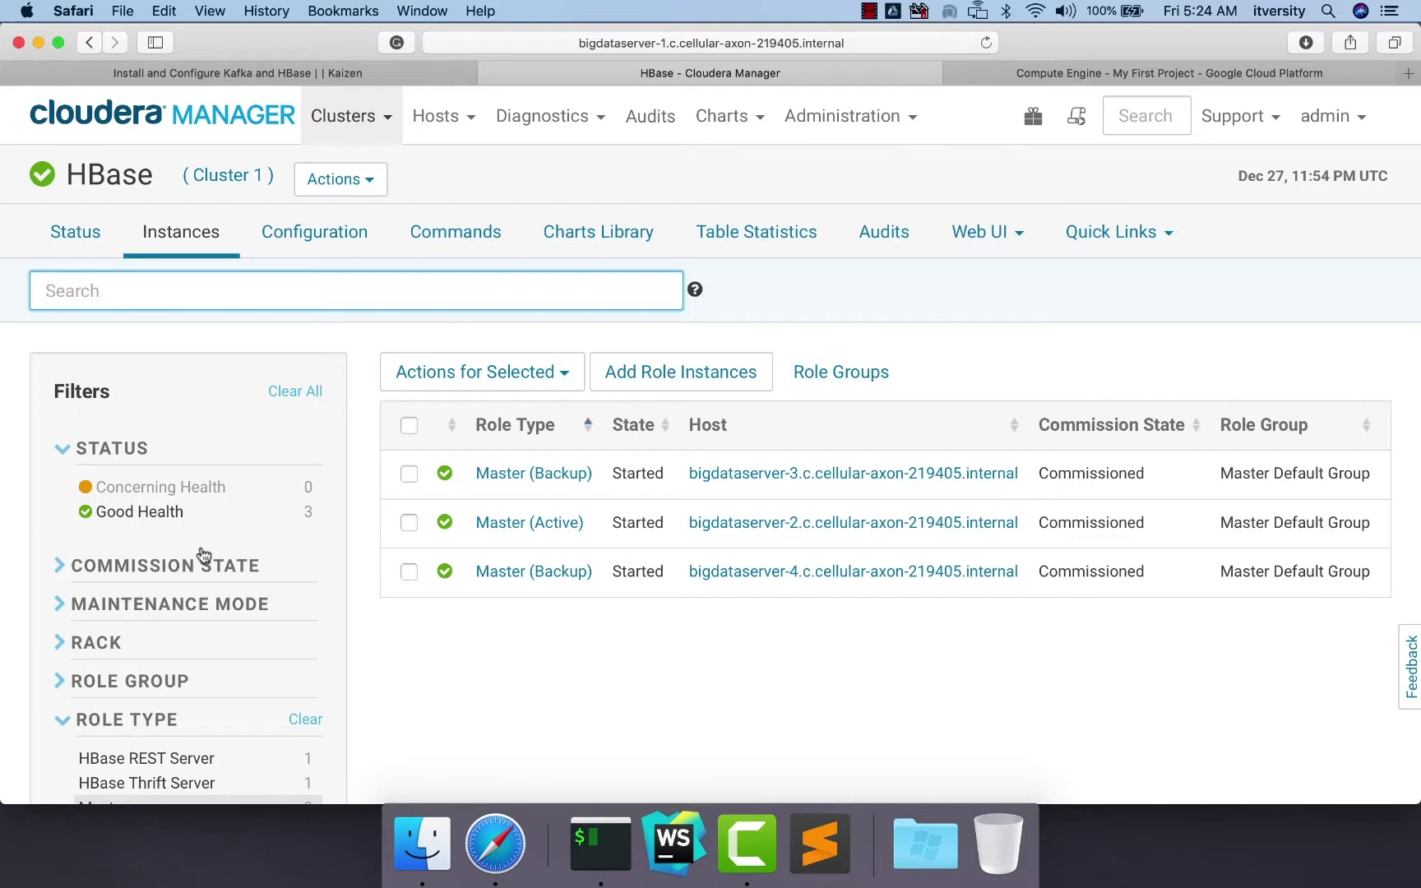
Review the HBase configuration, including the HDFS root directory, ZooKeeper service and HBase client settings
click(319, 235)
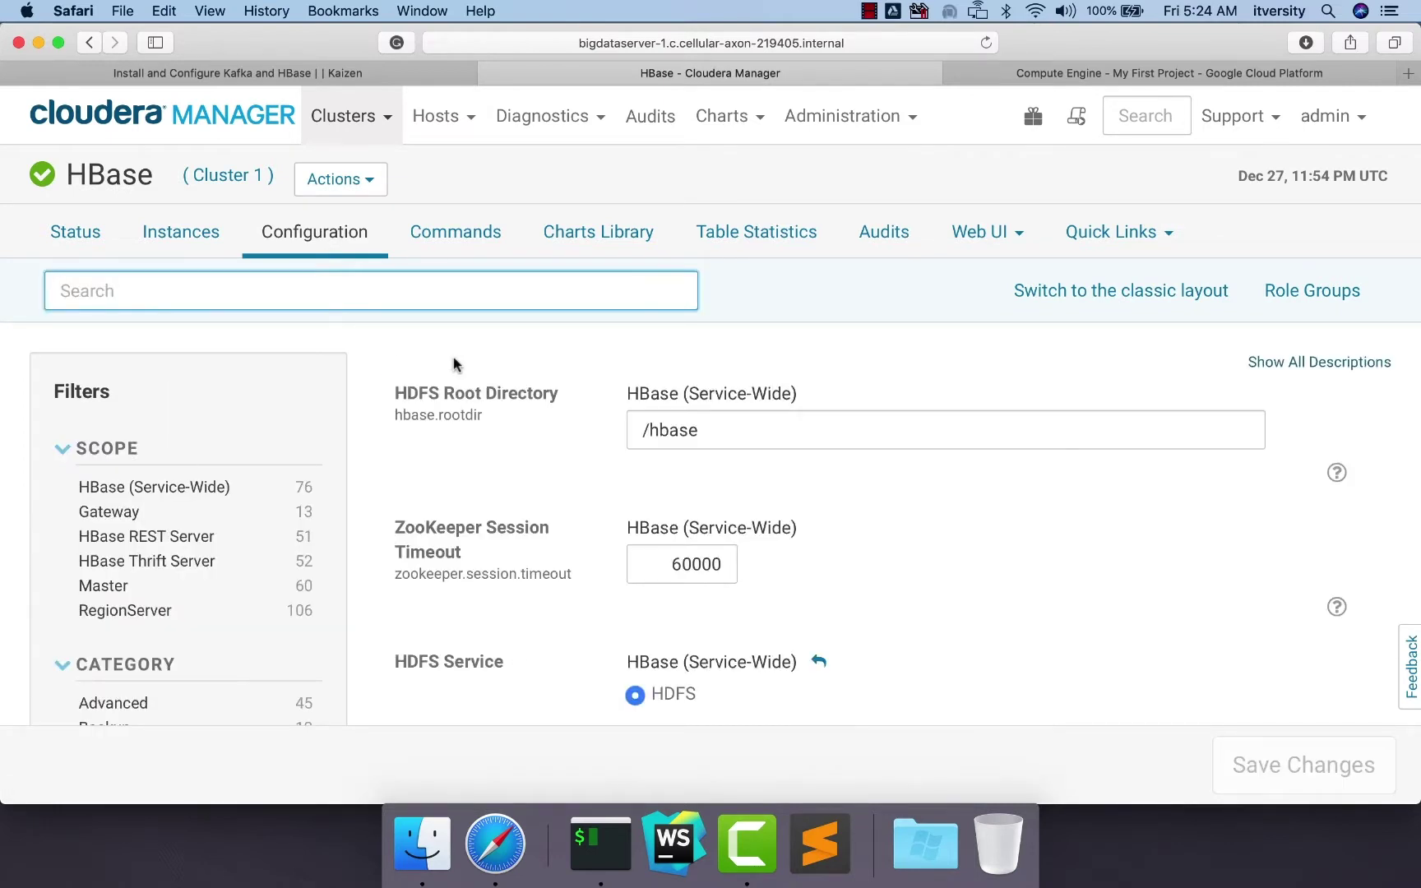
triple_click(710, 429)
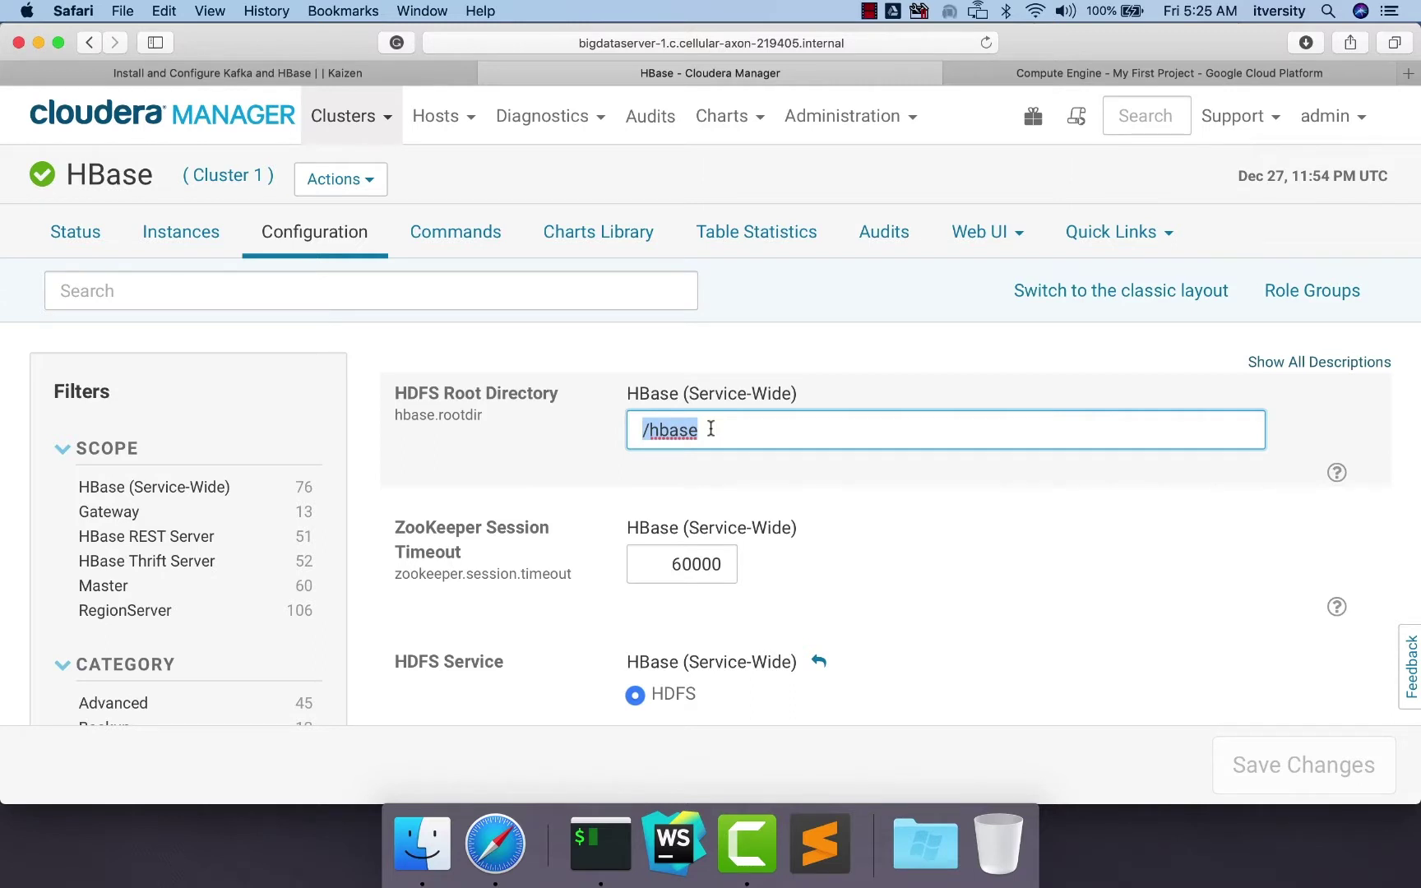
scroll(710, 428, down, 8)
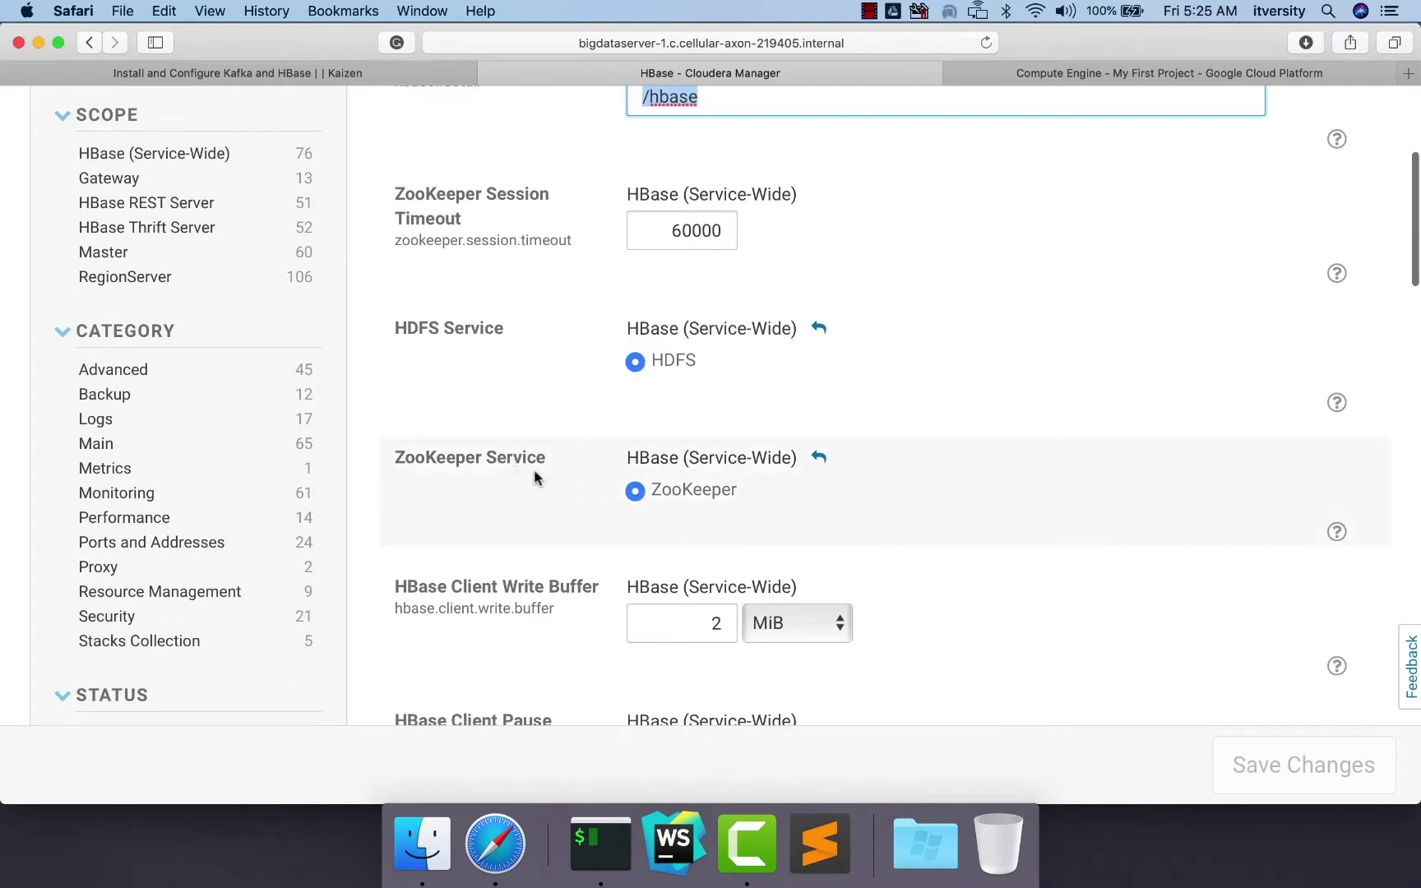
scroll(599, 489, down, 1)
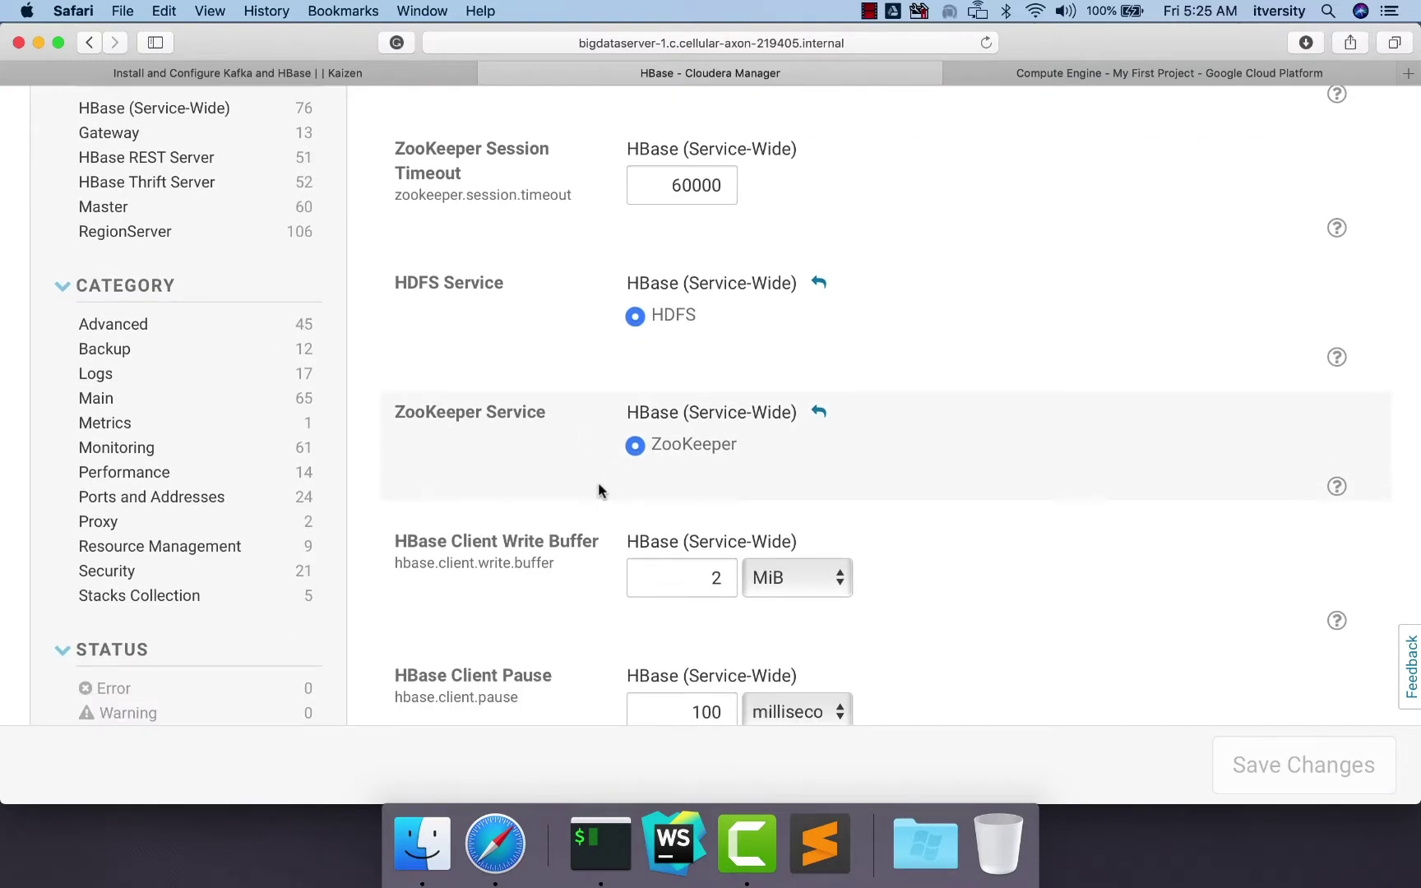
scroll(598, 487, down, 8)
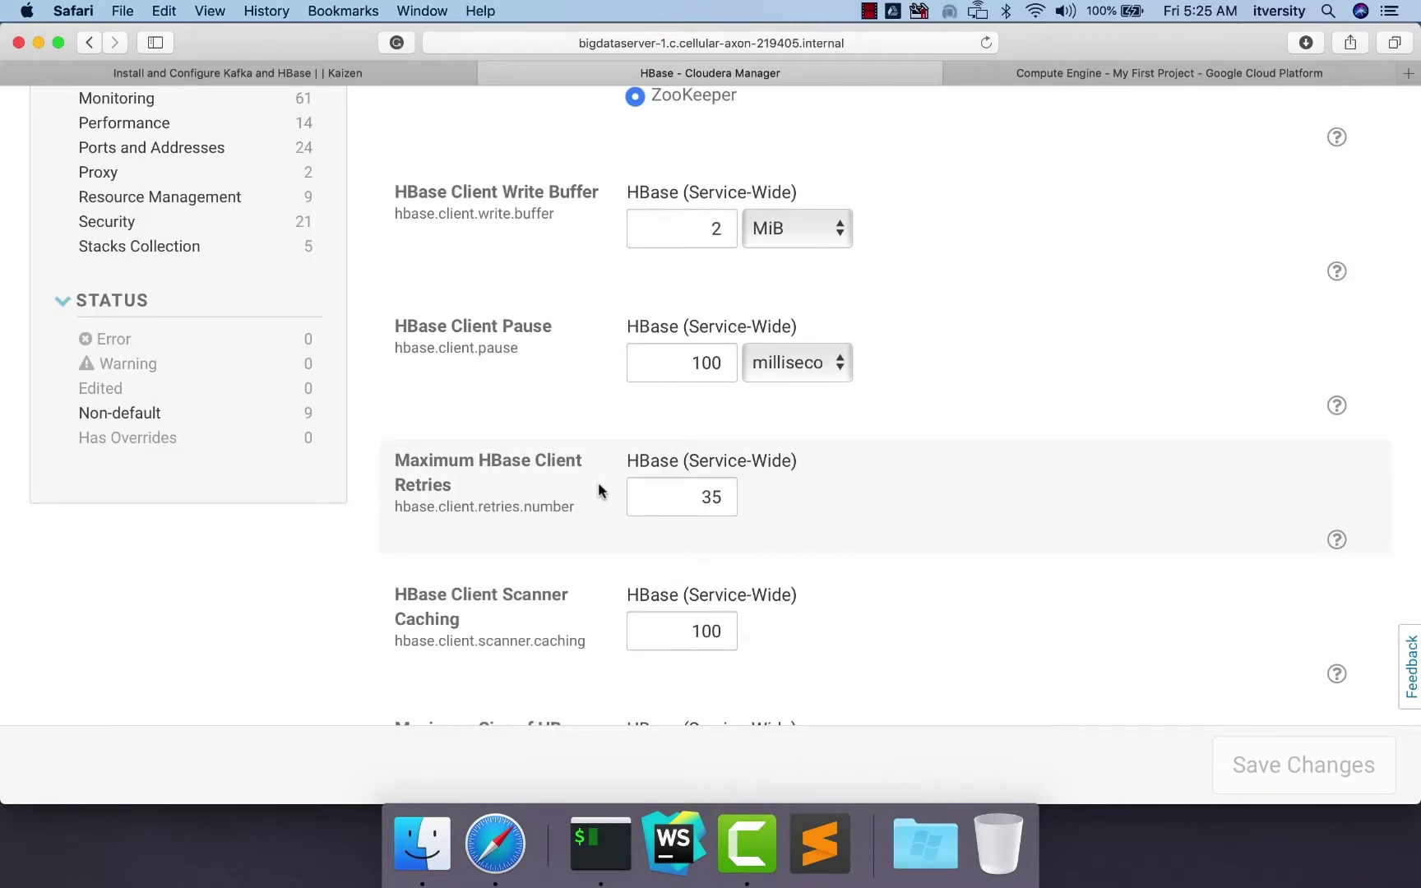
scroll(599, 491, down, 4)
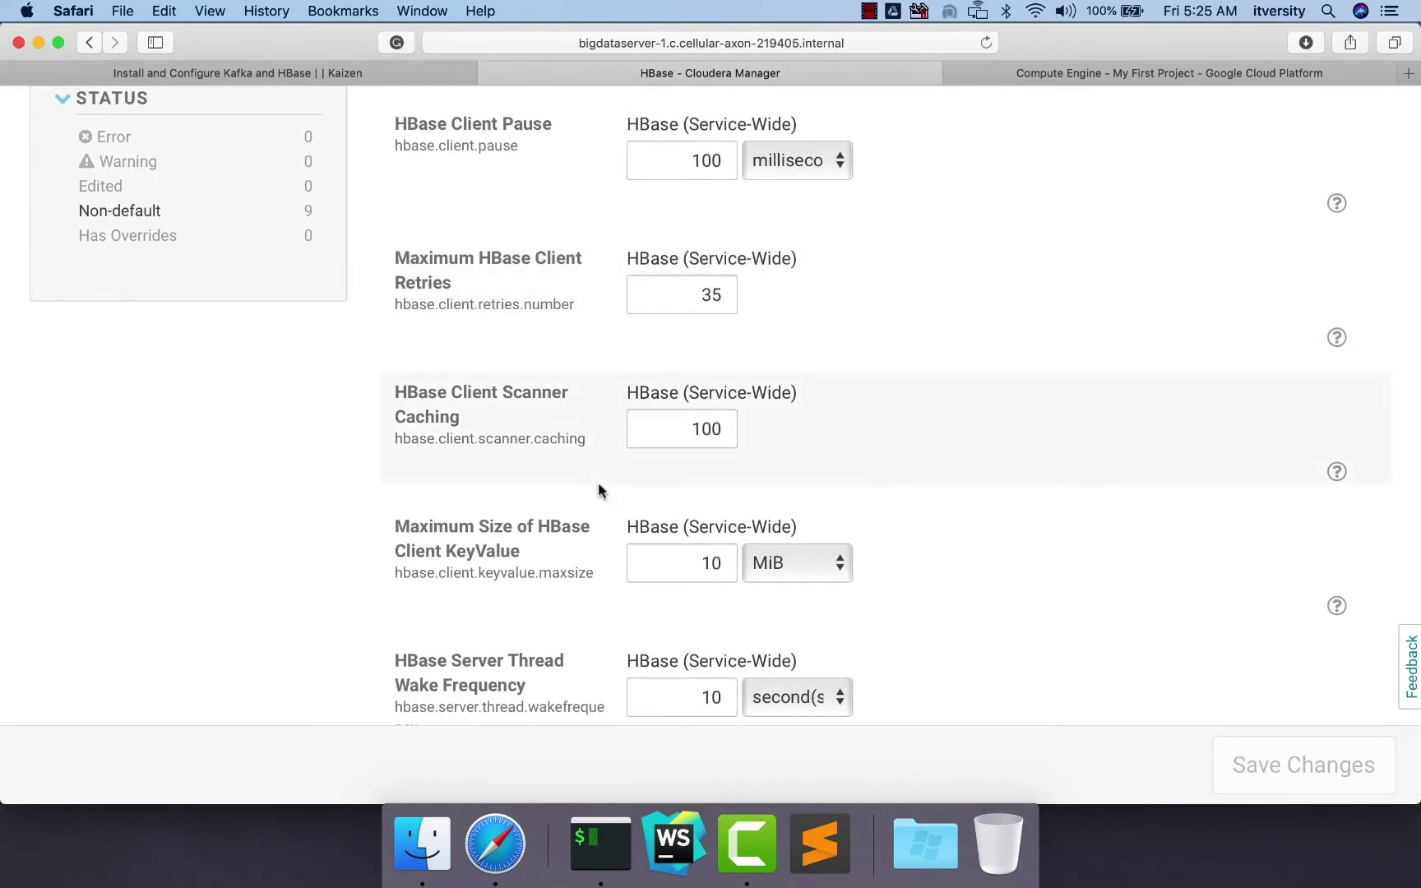
scroll(599, 490, down, 8)
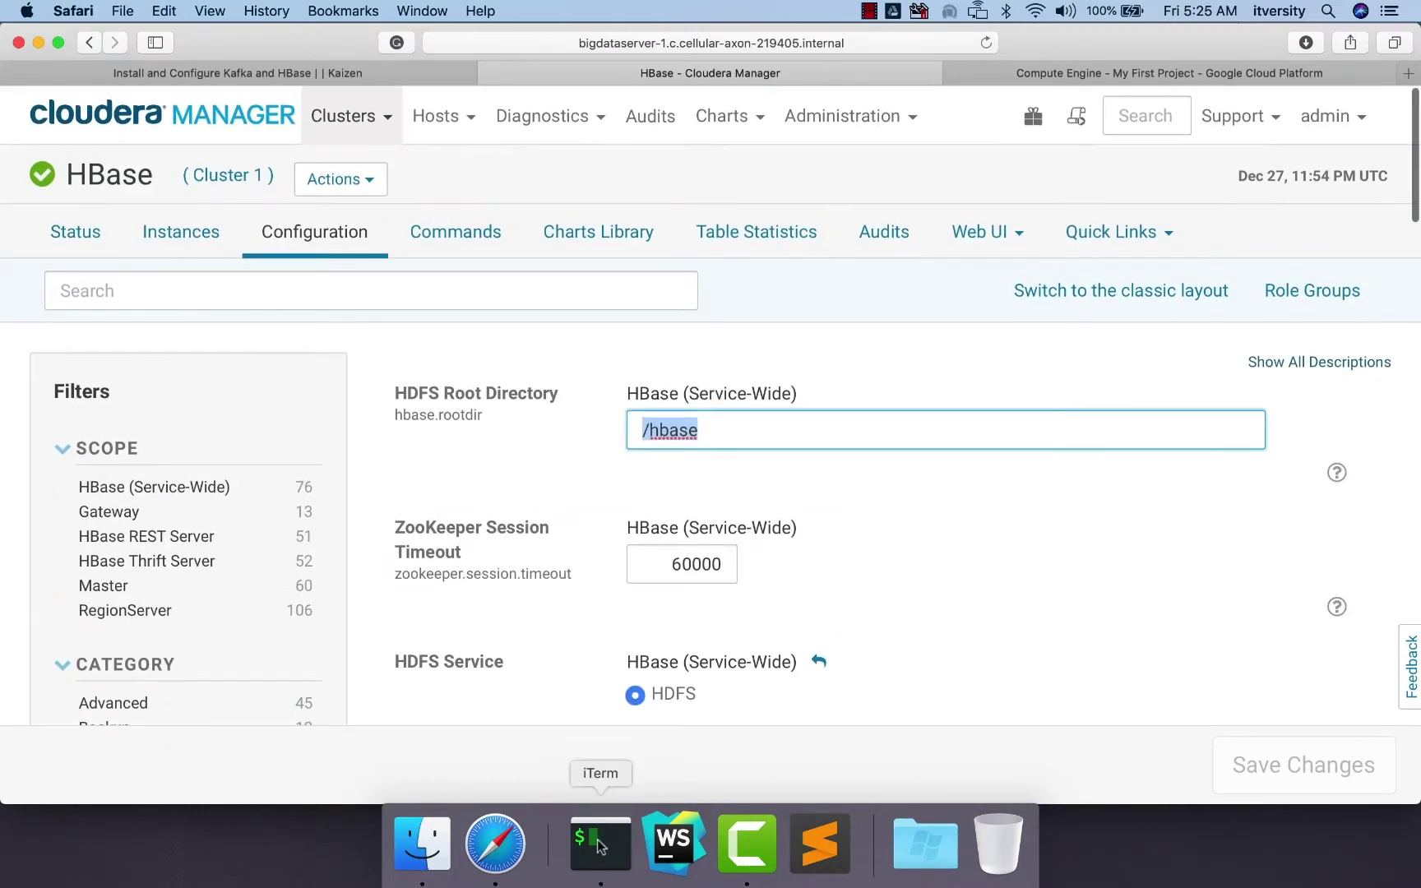
Switch to iTerm, connect to bigdataserver-1 over SSH with the google_compute_engine key, and change into the setup_cluster directory
click(598, 851)
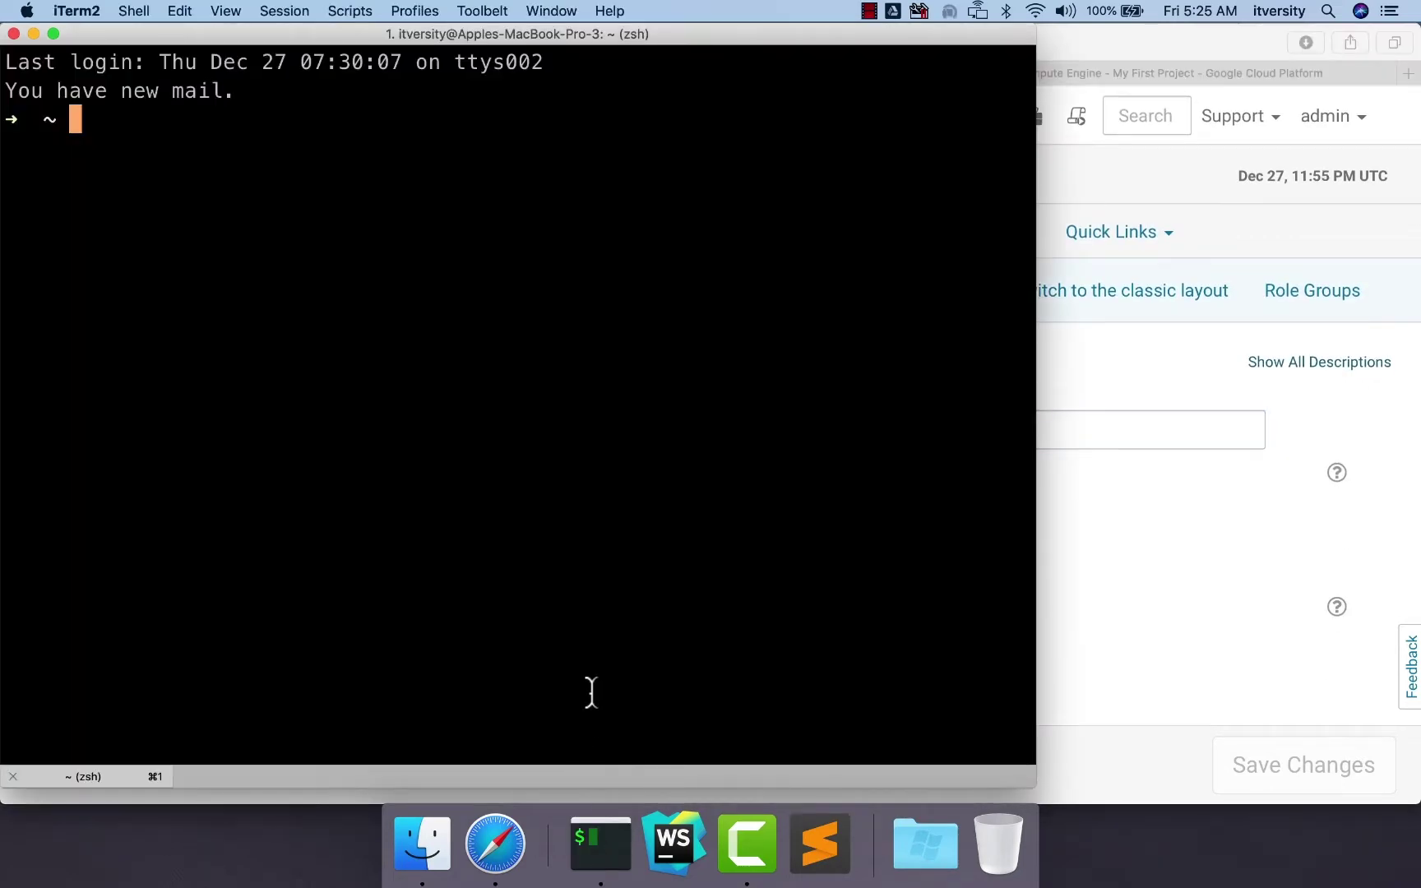
text(exit)
key(Up)
key(Return)
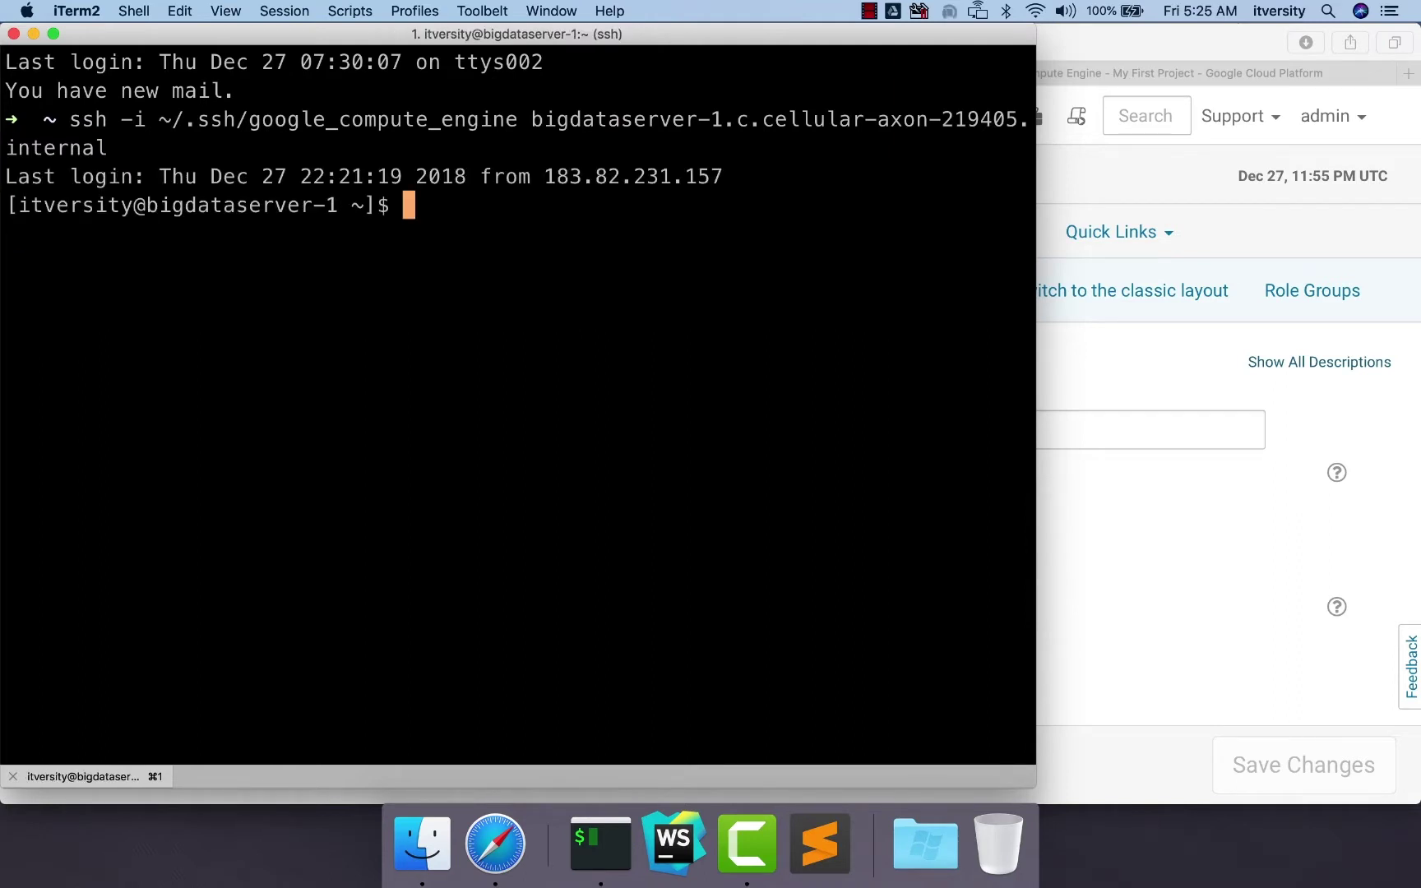
text(cd s)
key(Tab)
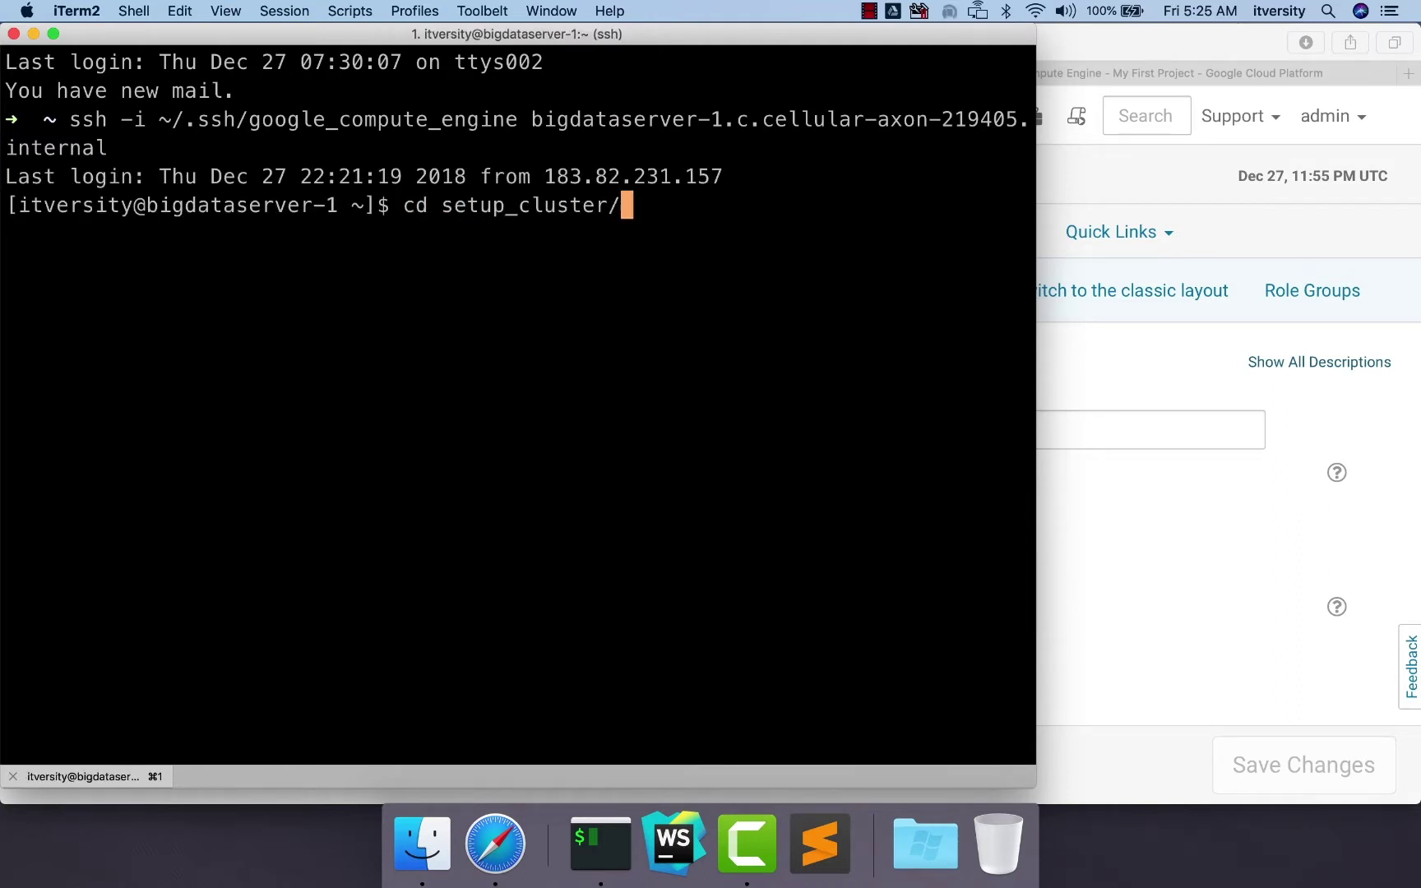
Enable vi command-line editing with set -o vi and recall the earlier ansible command that runs jps on the yarn hosts
text(/ansible)
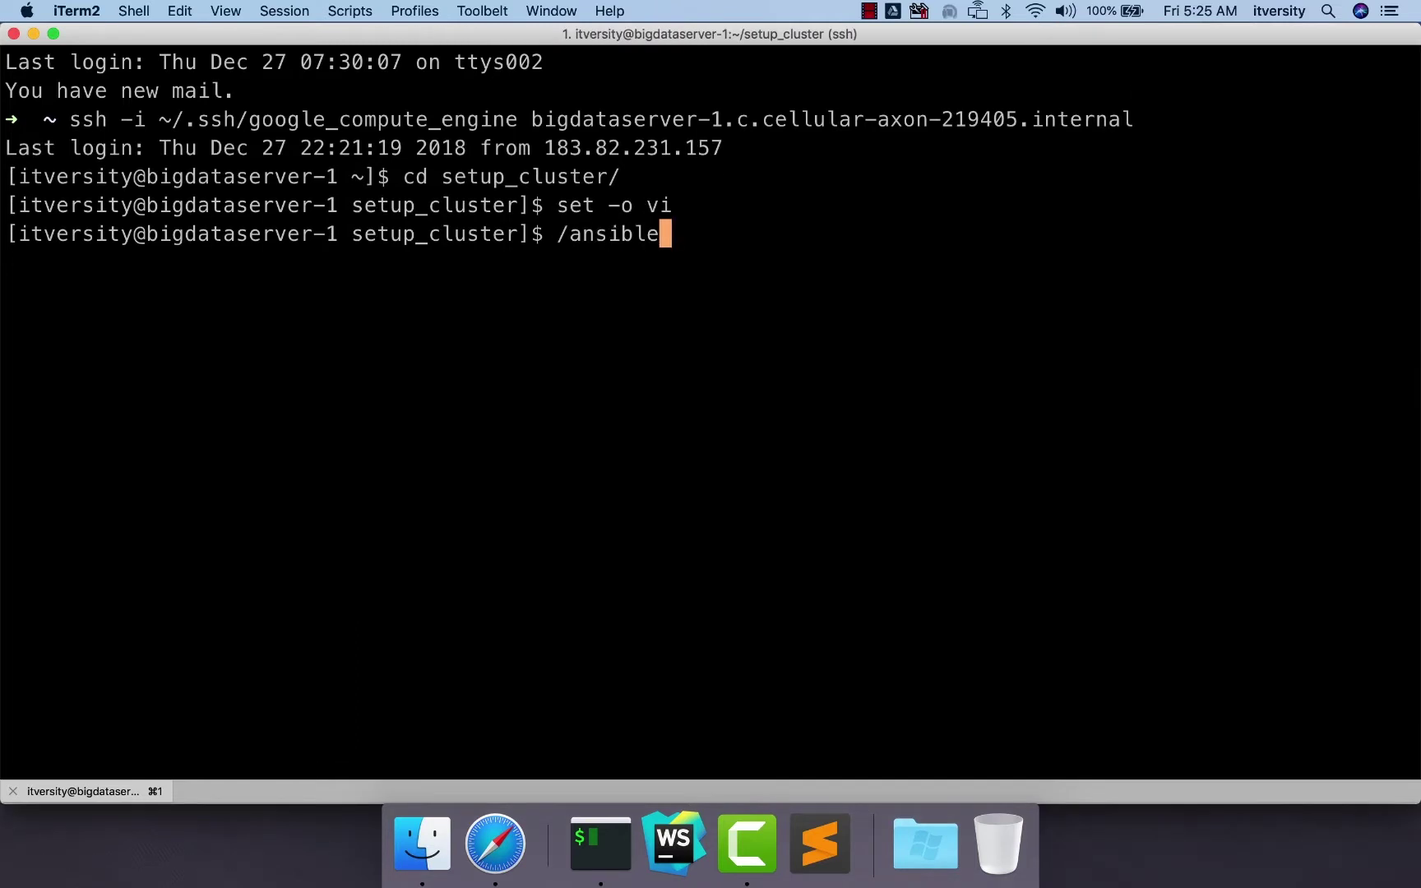
key(Return)
key(f)
key(quotedbl)
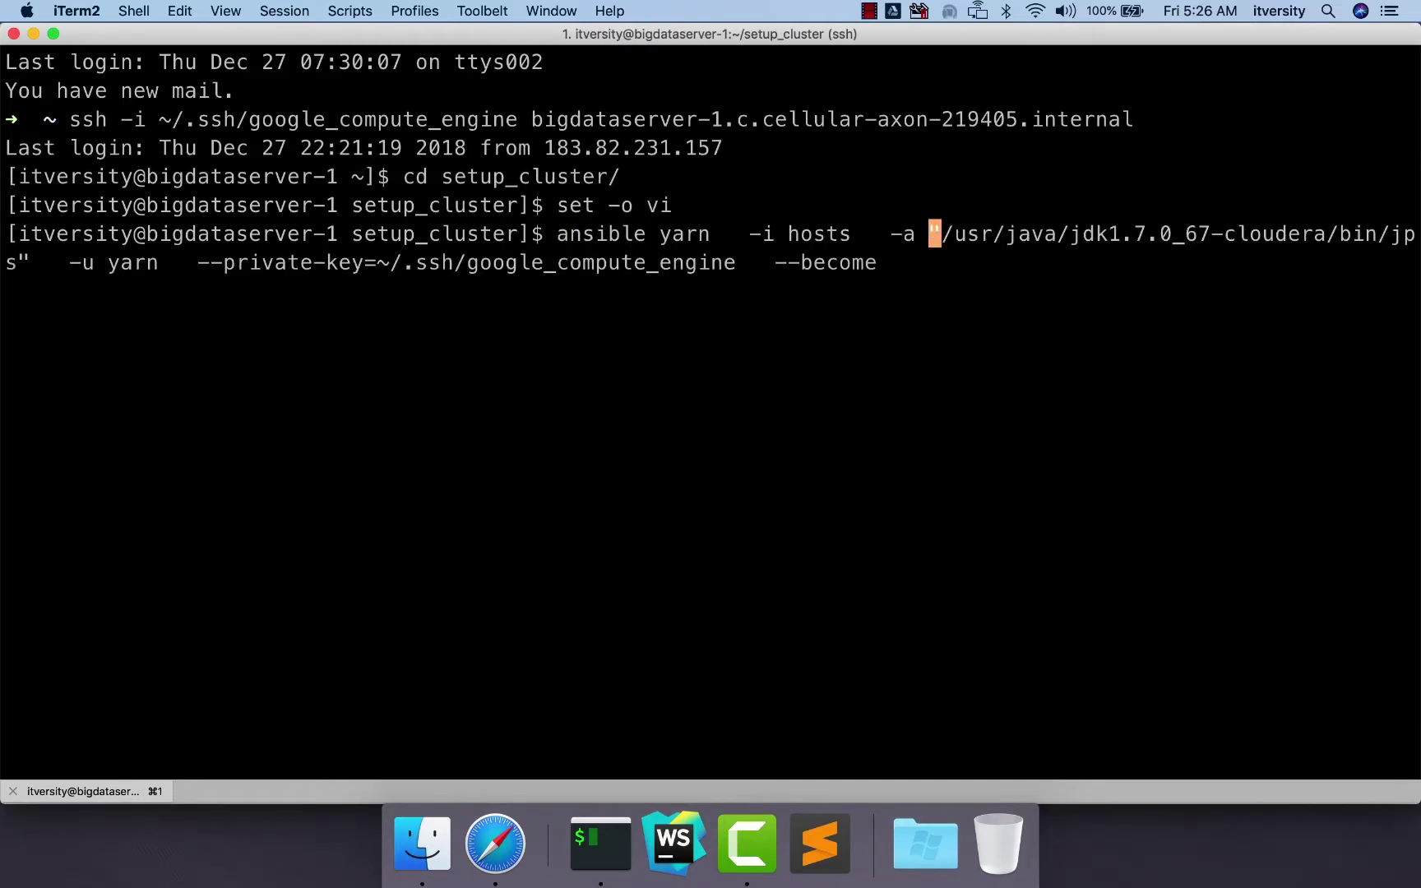
Change the remote user in the ansible jps command from yarn to hbase and run it on the yarn hosts
key(w)
key(w)
key(w)
key(w)
key(w)
key(w)
key(w)
key(w)
key(w)
key(w)
key(w)
key(w)
key(w)
key(w)
key(w)
key(w)
key(w)
key(w)
key(w)
key(d)
key(w)
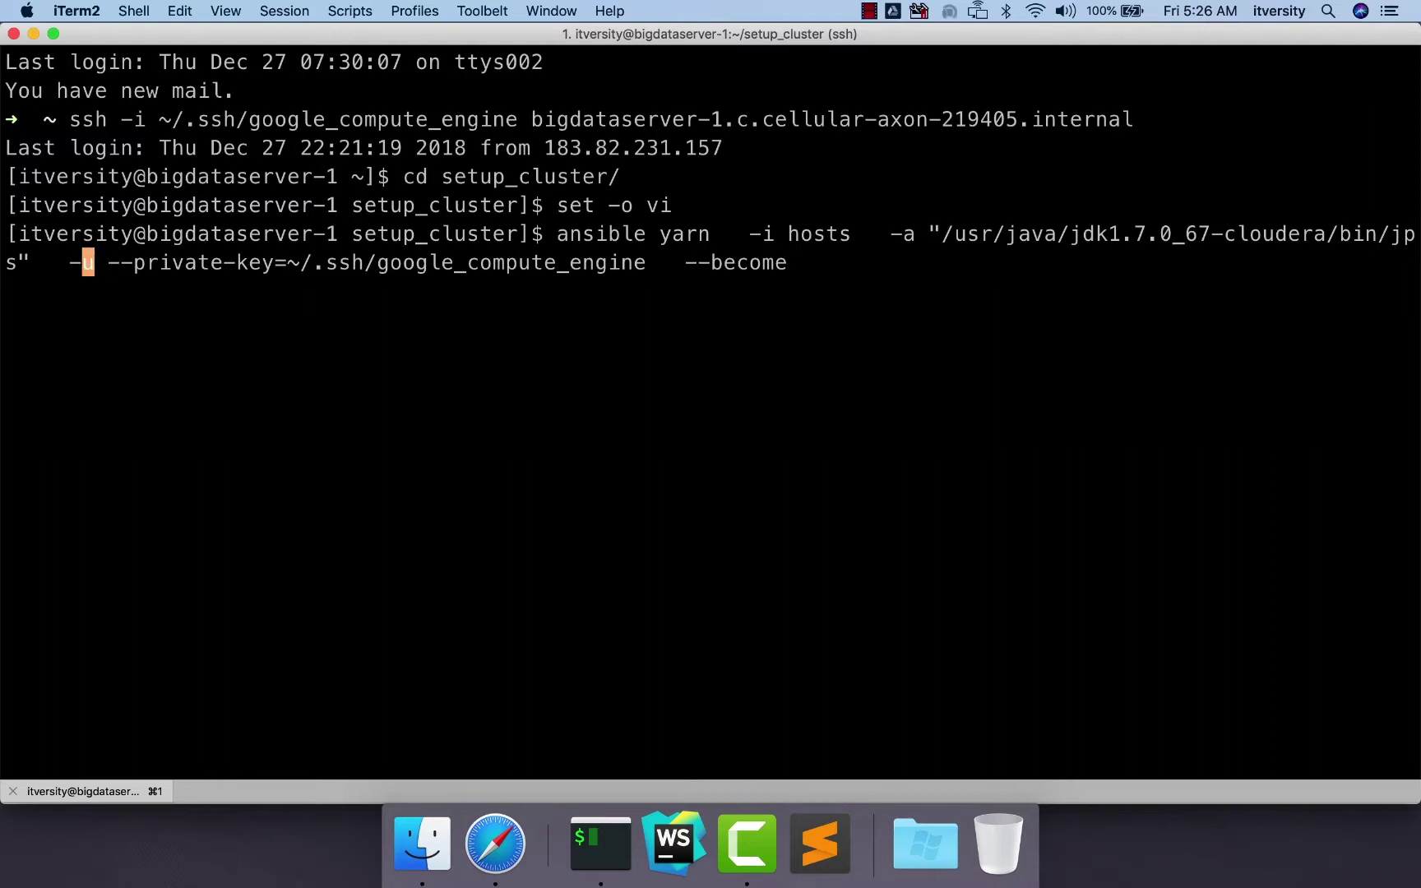
text(hbase)
key(Return)
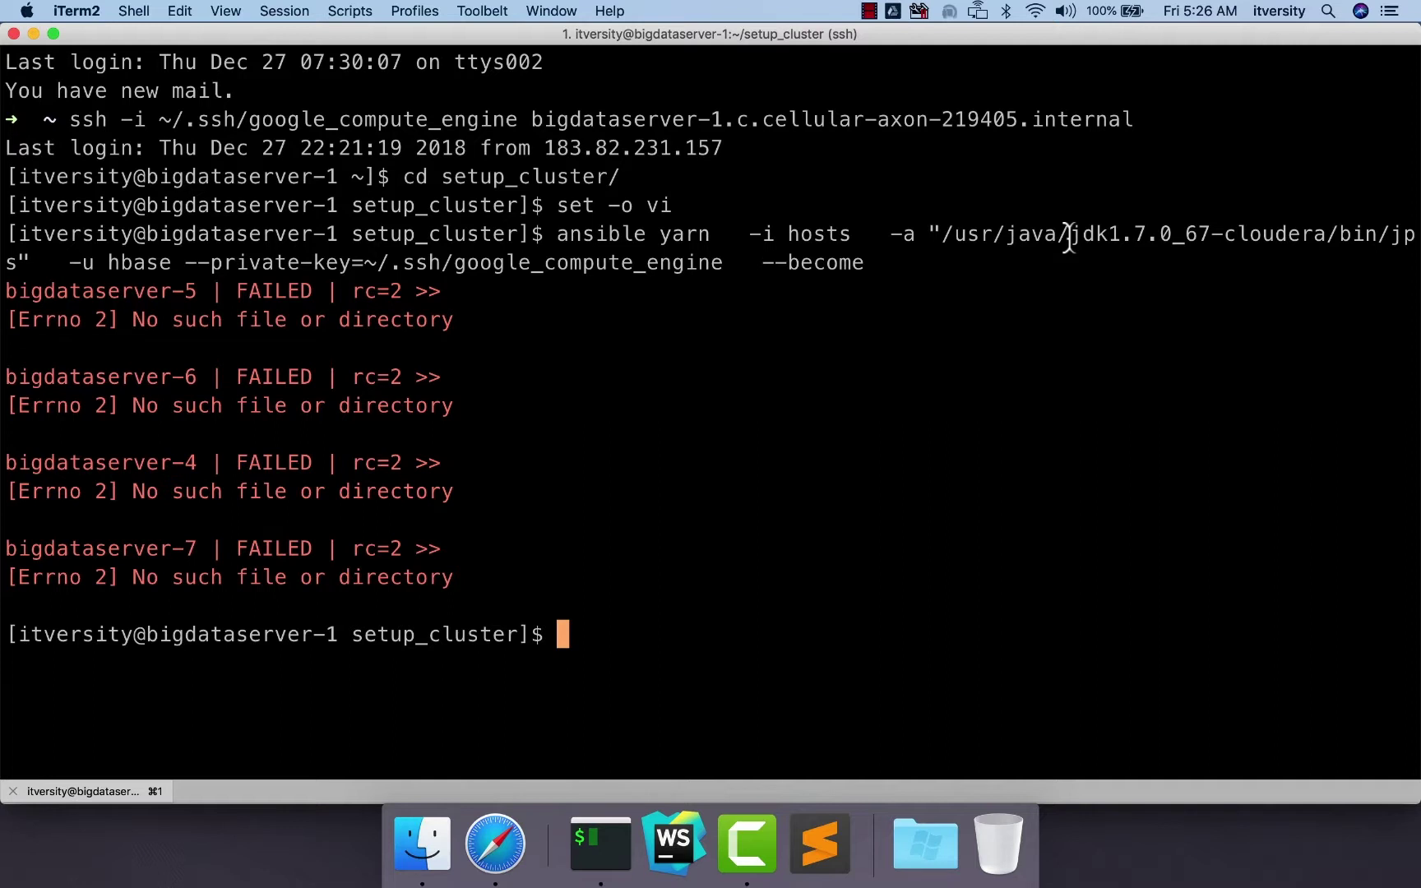
List /usr/java/jdk1.8.0_191-amd64/bin/jps in long format to check the path of the jps binary
text(ls -ltr /)
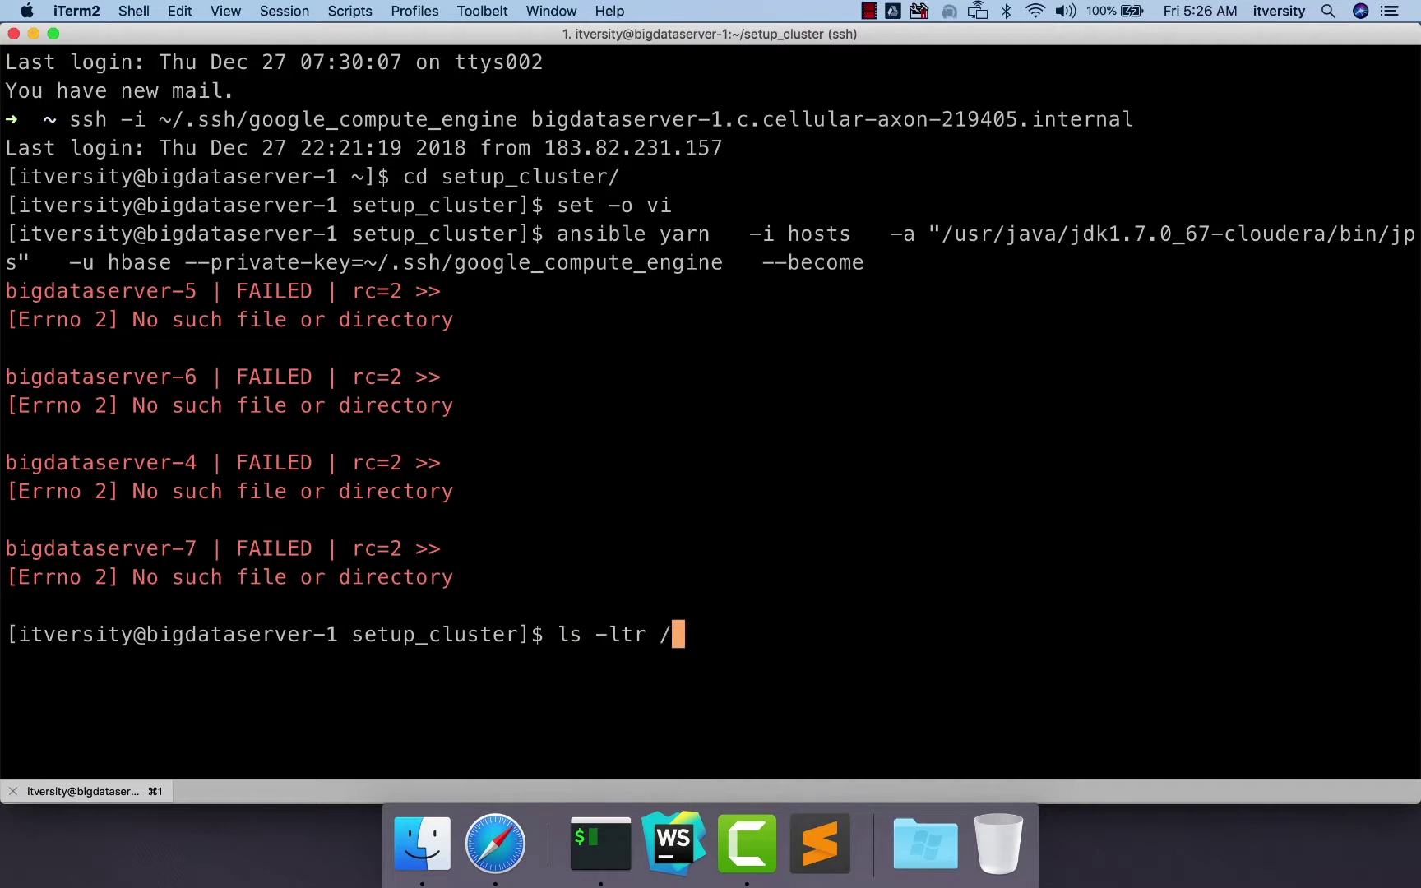
text(usr/java/jdk1.)
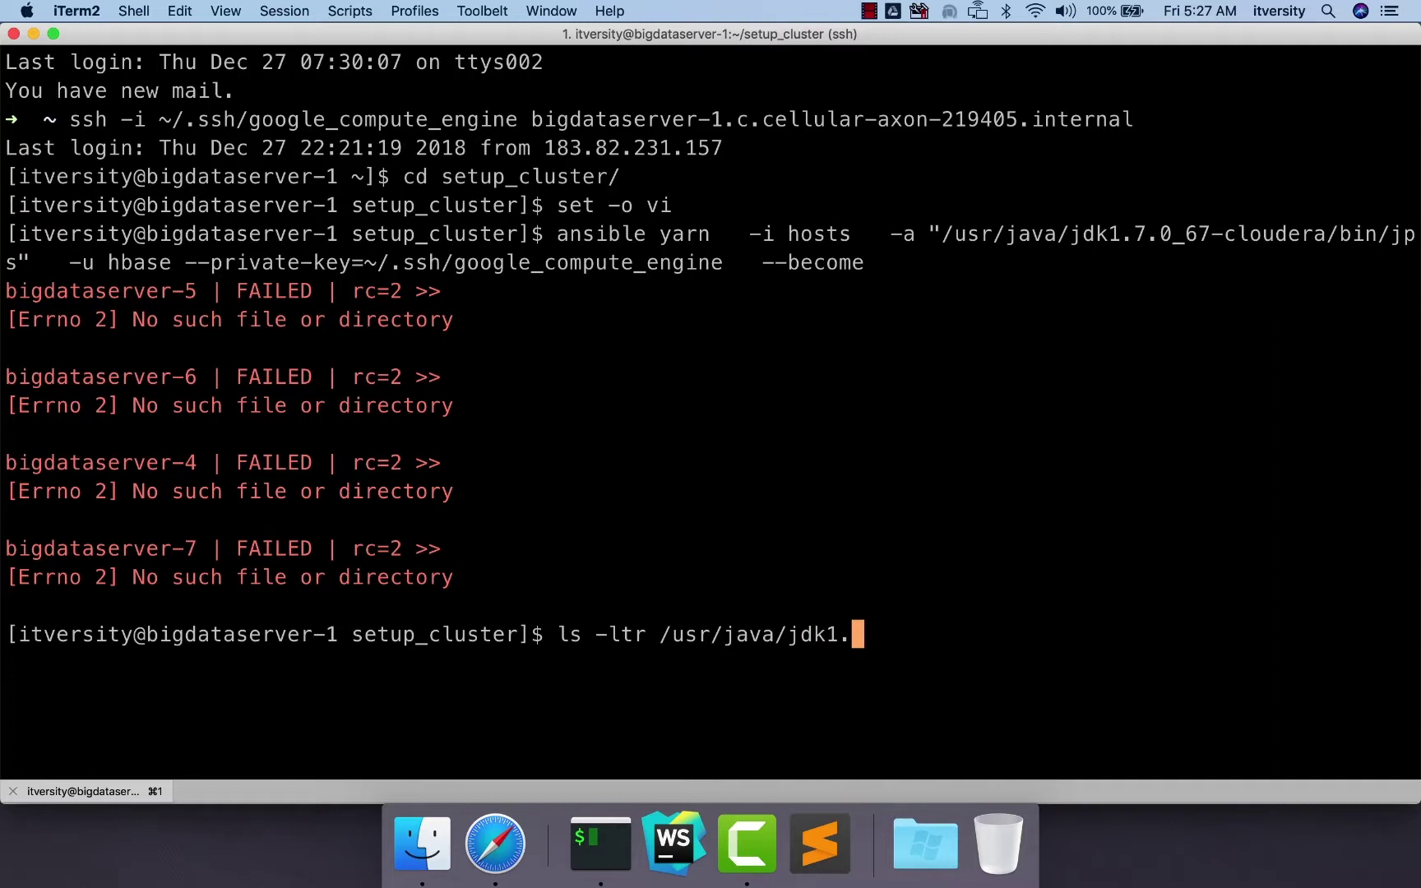
text(8)
key(Tab)
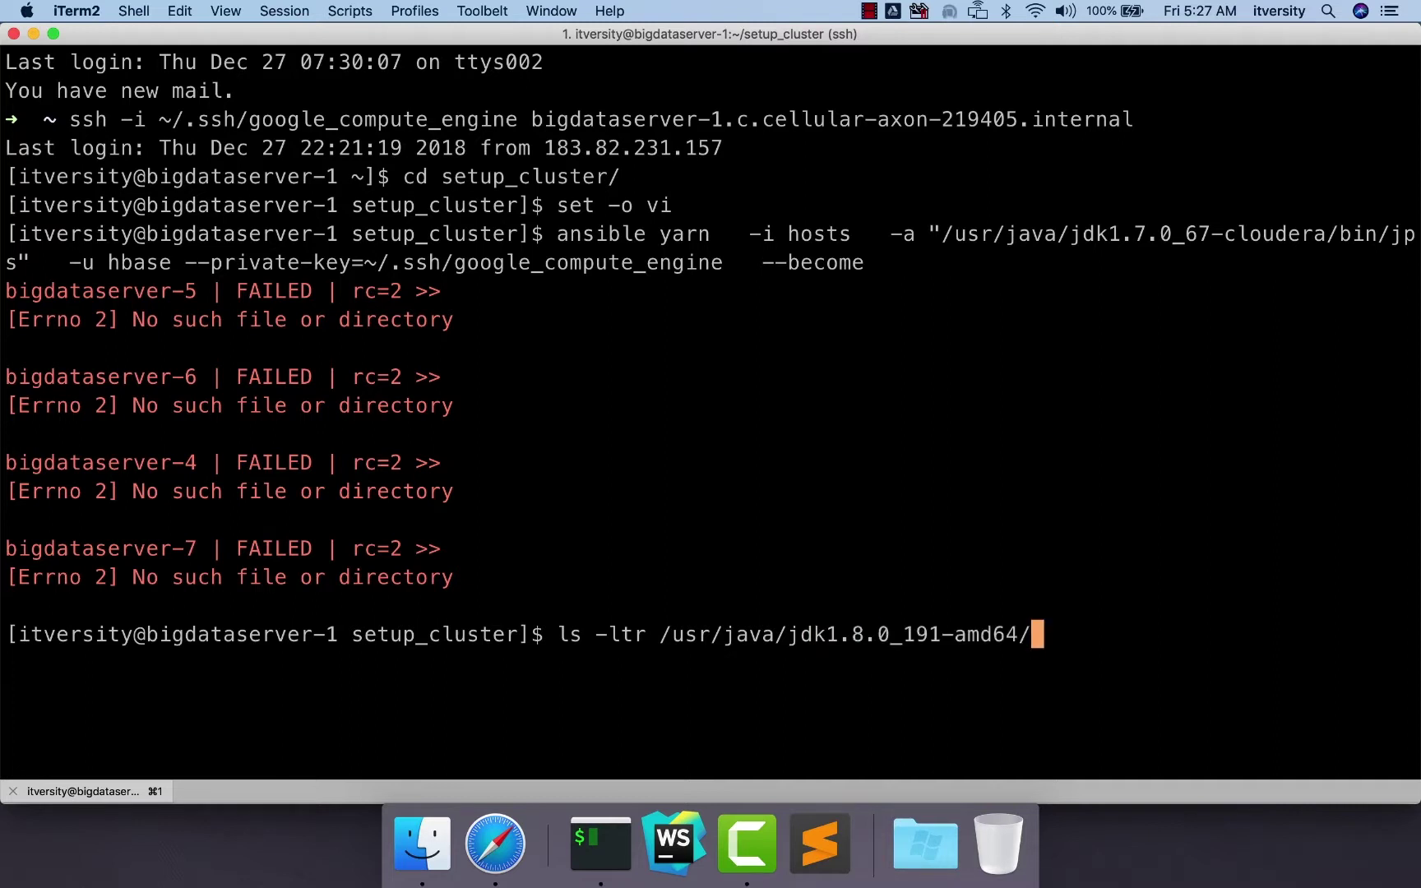
text(bin/jps)
key(Return)
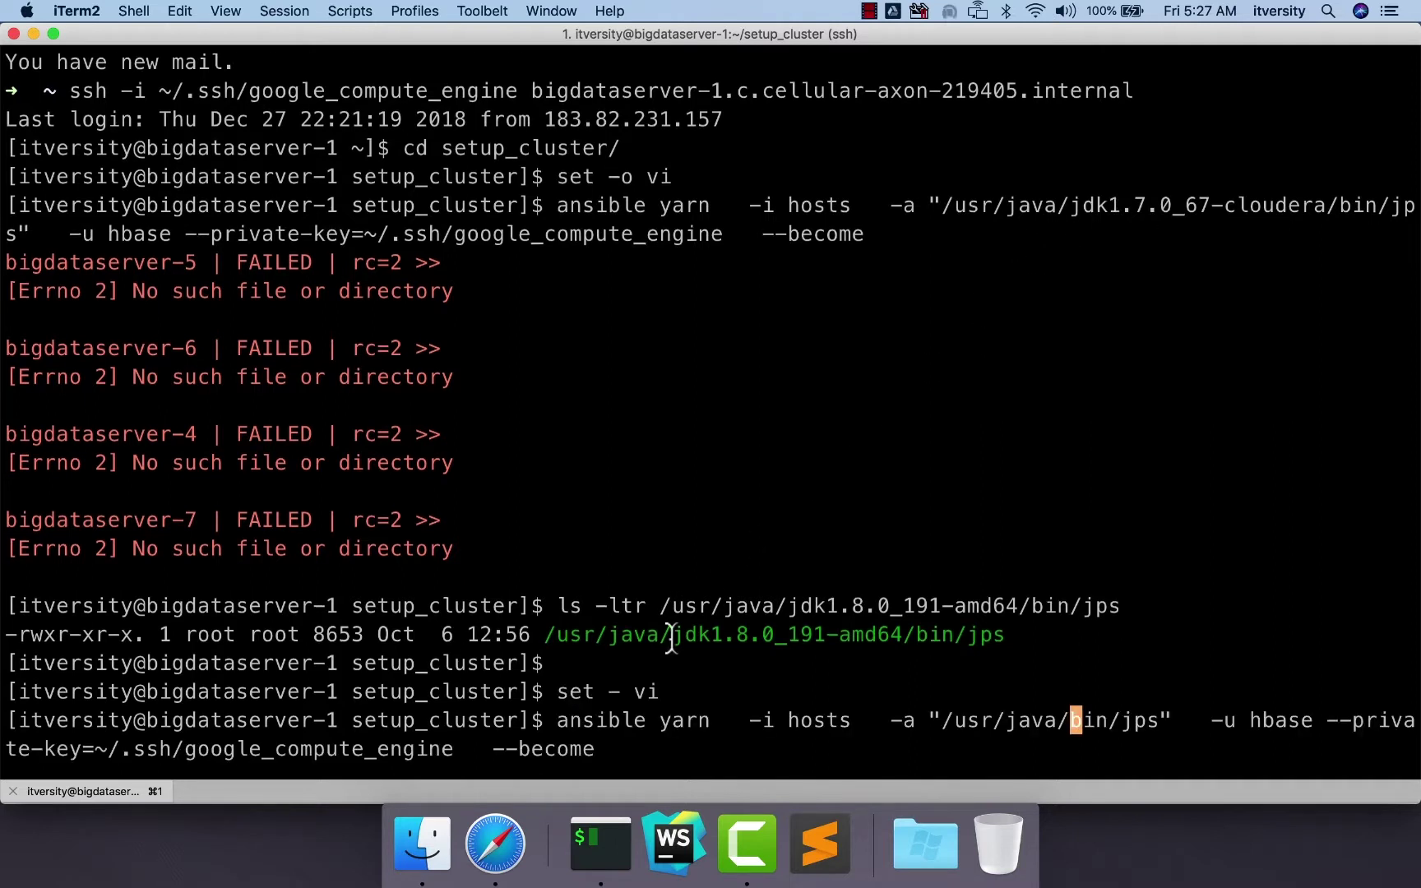
Replace the JDK directory in the ansible jps command with jdk1.8.0_191-amd64 and run it as hbase on the yarn hosts
drag(672, 634, 899, 634)
text(jdk1.8.0_191-amd64)
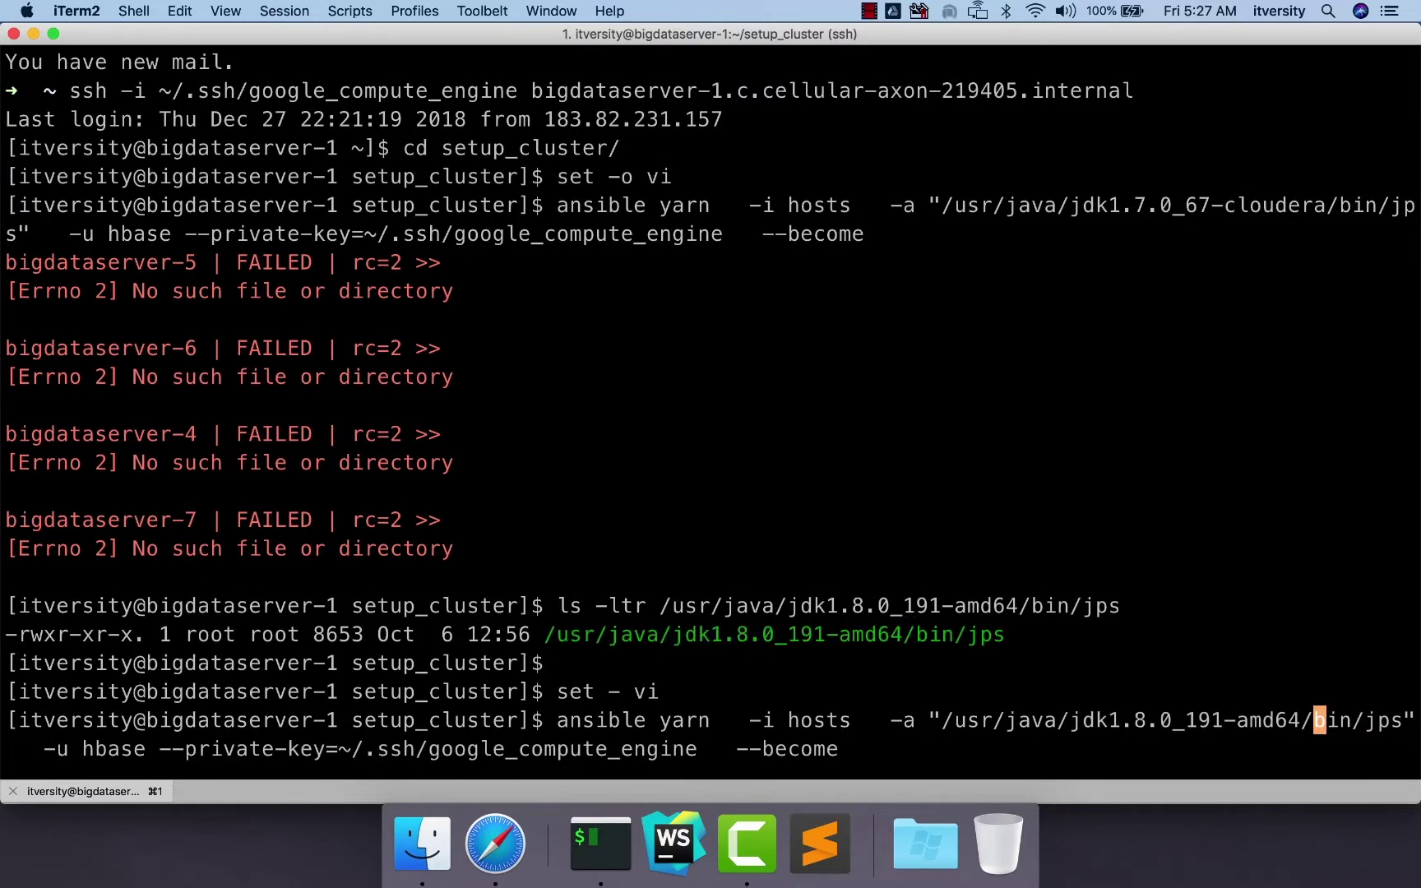
key(Return)
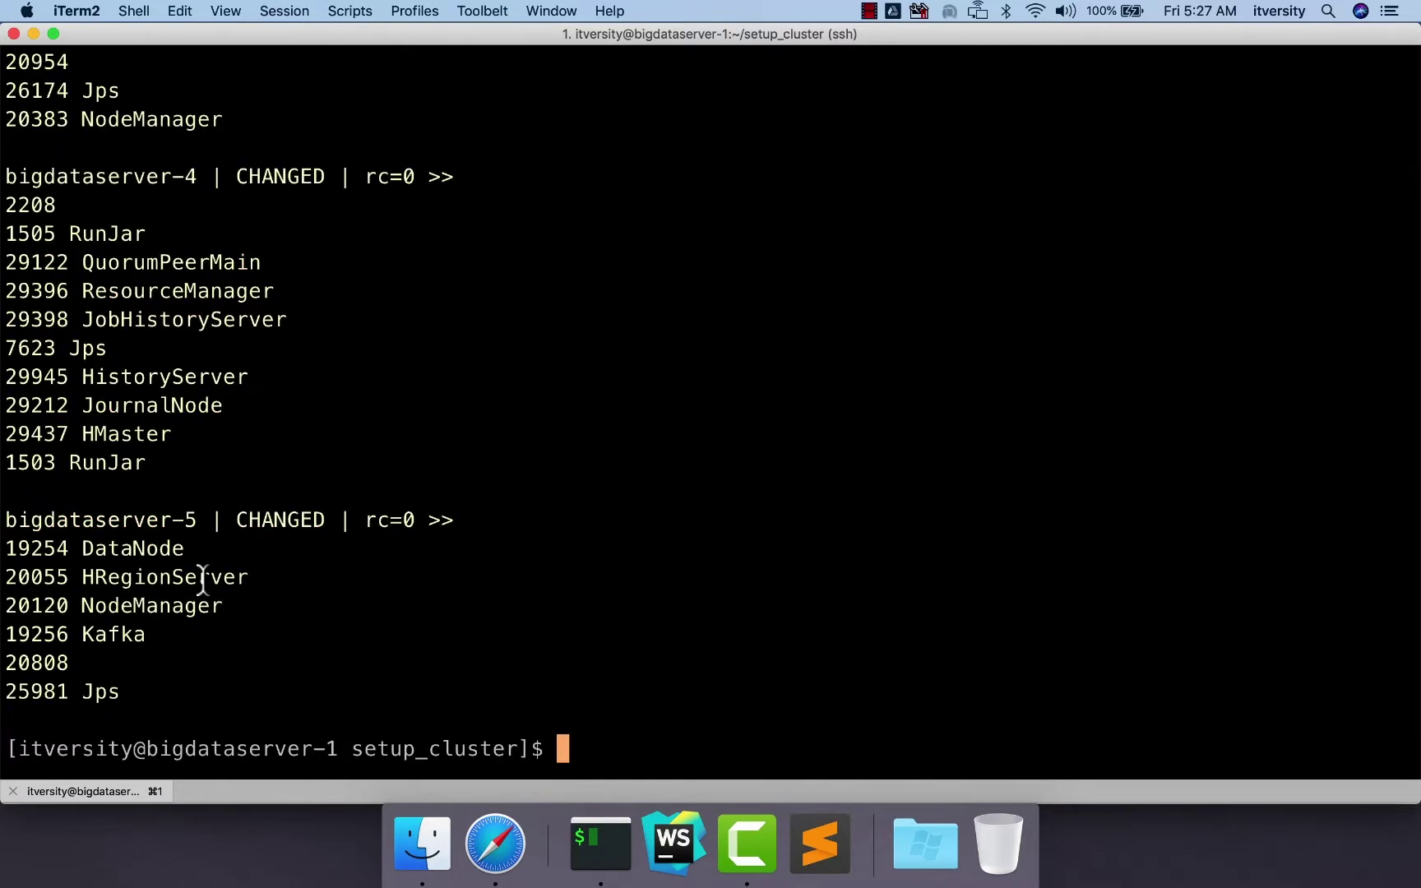
Examine the jps output of each yarn host for the HRegionServer and HMaster processes
double_click(202, 579)
scroll(195, 520, up, 2)
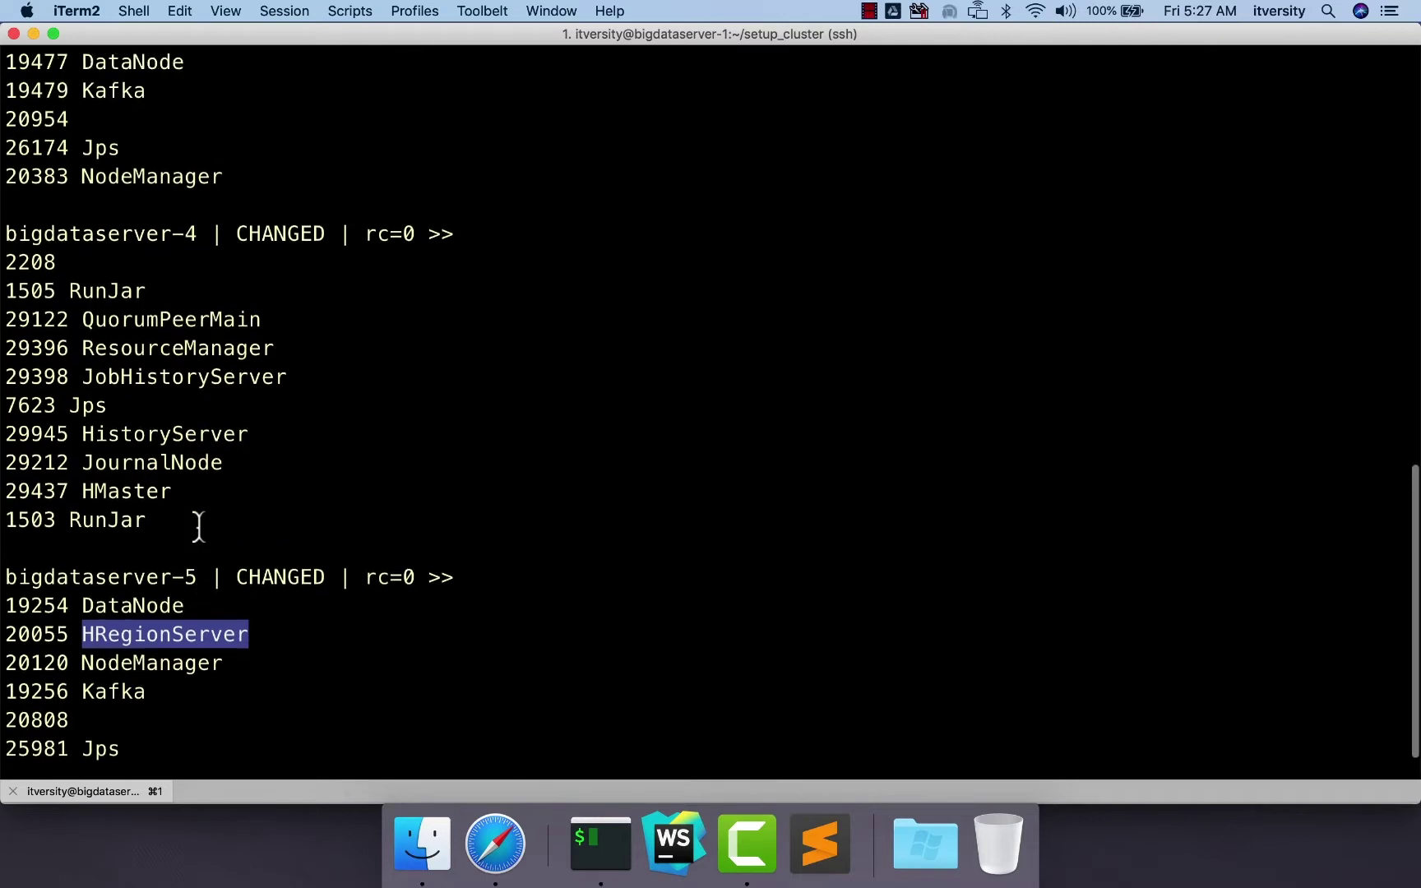
scroll(173, 411, up, 10)
double_click(152, 349)
scroll(148, 366, up, 2)
double_click(151, 234)
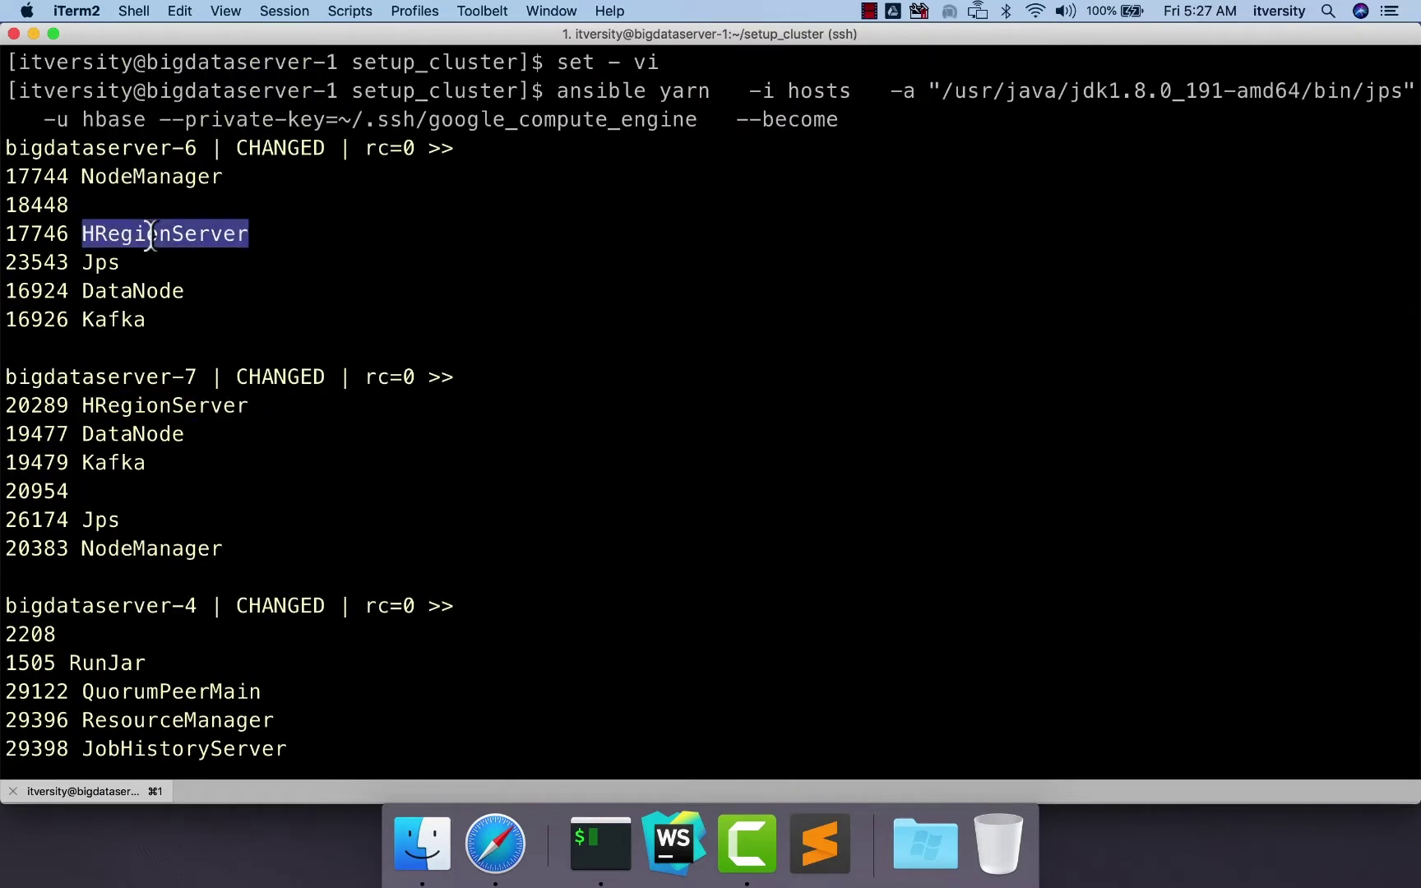
scroll(124, 527, down, 8)
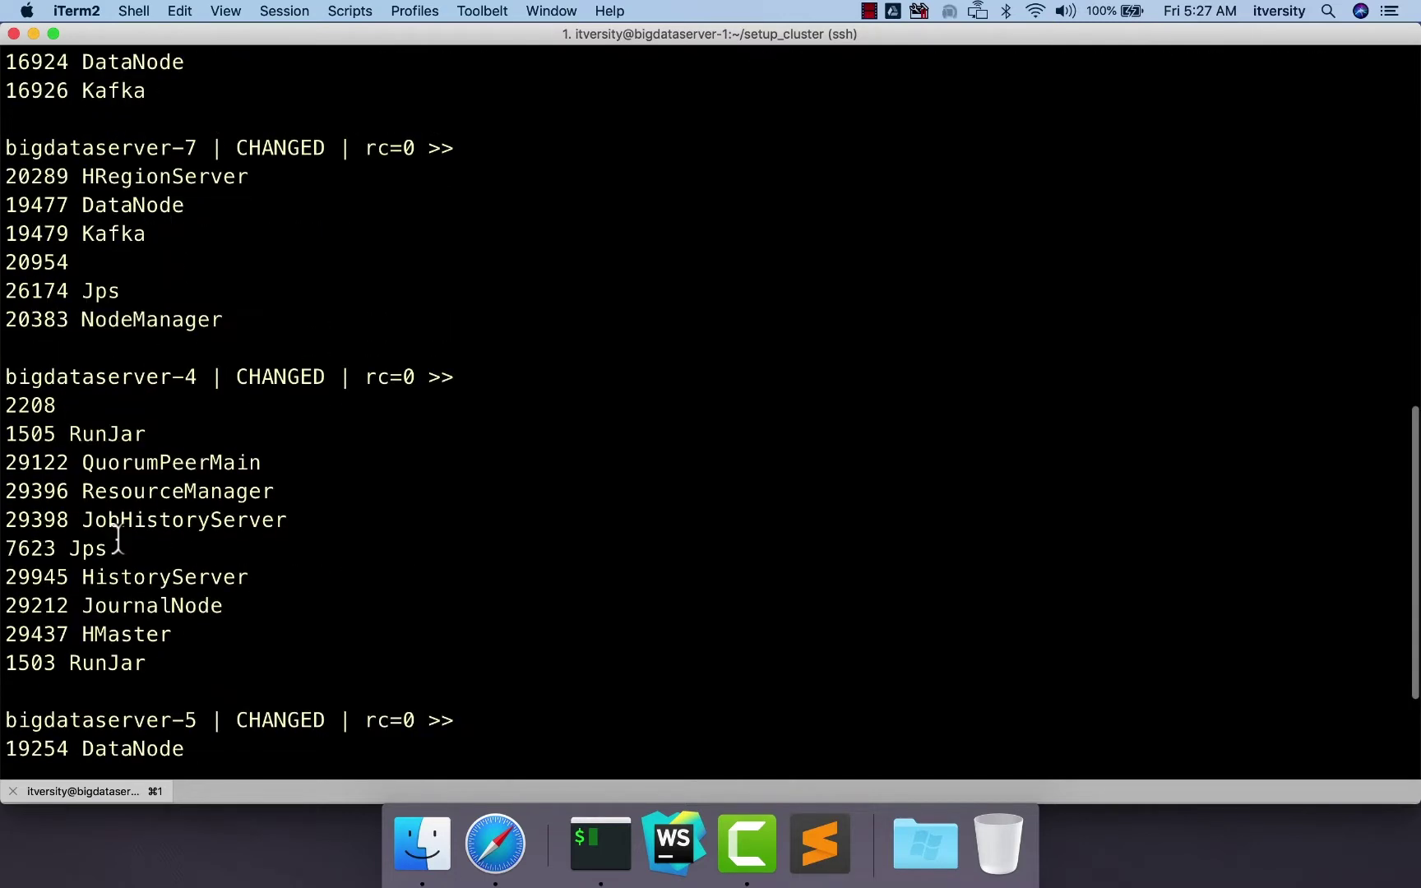
double_click(115, 634)
scroll(304, 584, down, 2)
scroll(304, 584, up, 15)
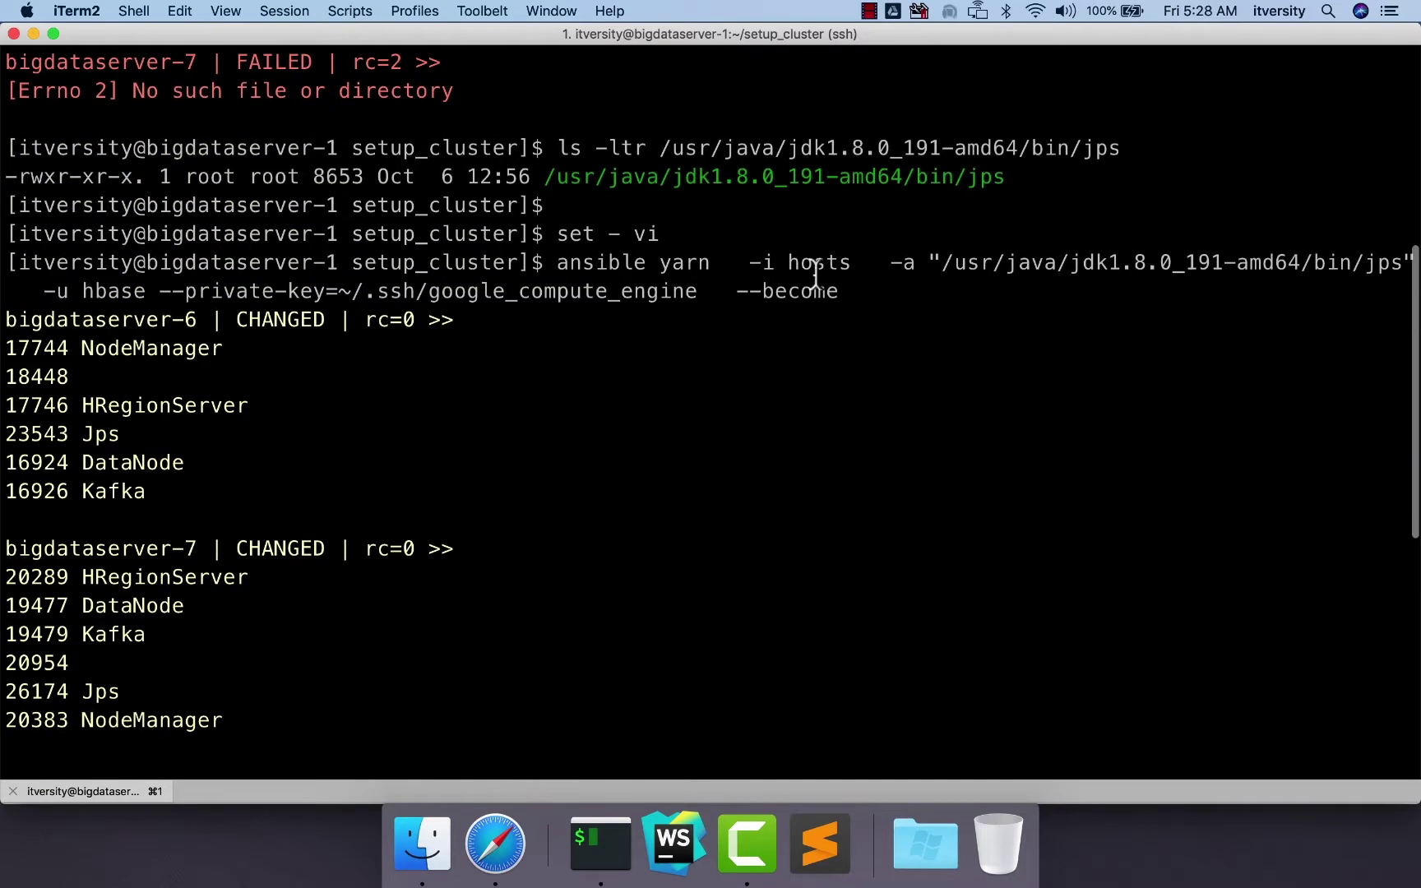
Change the target group in the ansible jps command from yarn to all and run it as hbase on every host
double_click(692, 264)
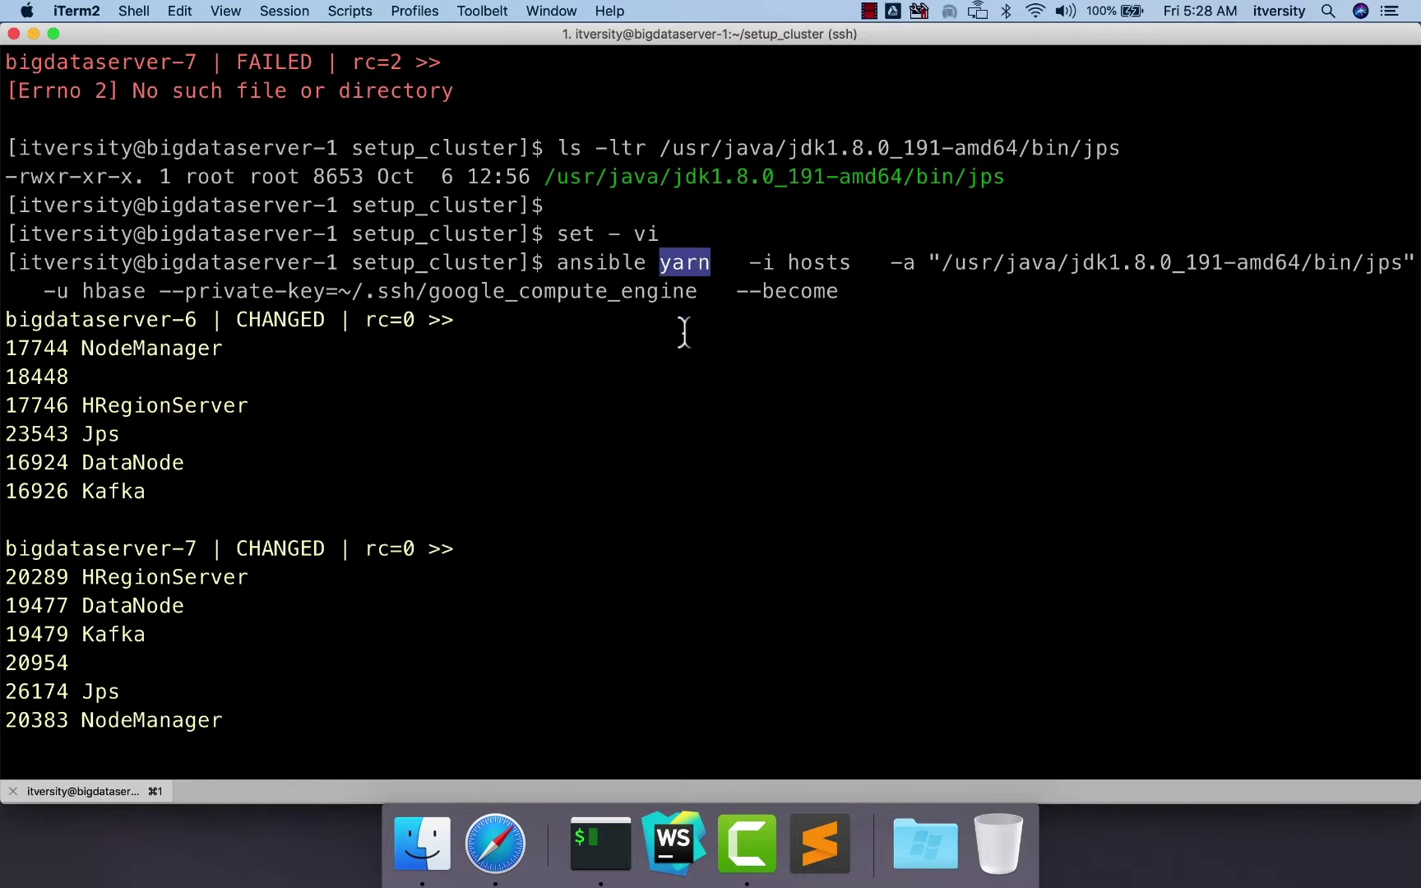
scroll(669, 364, down, 6)
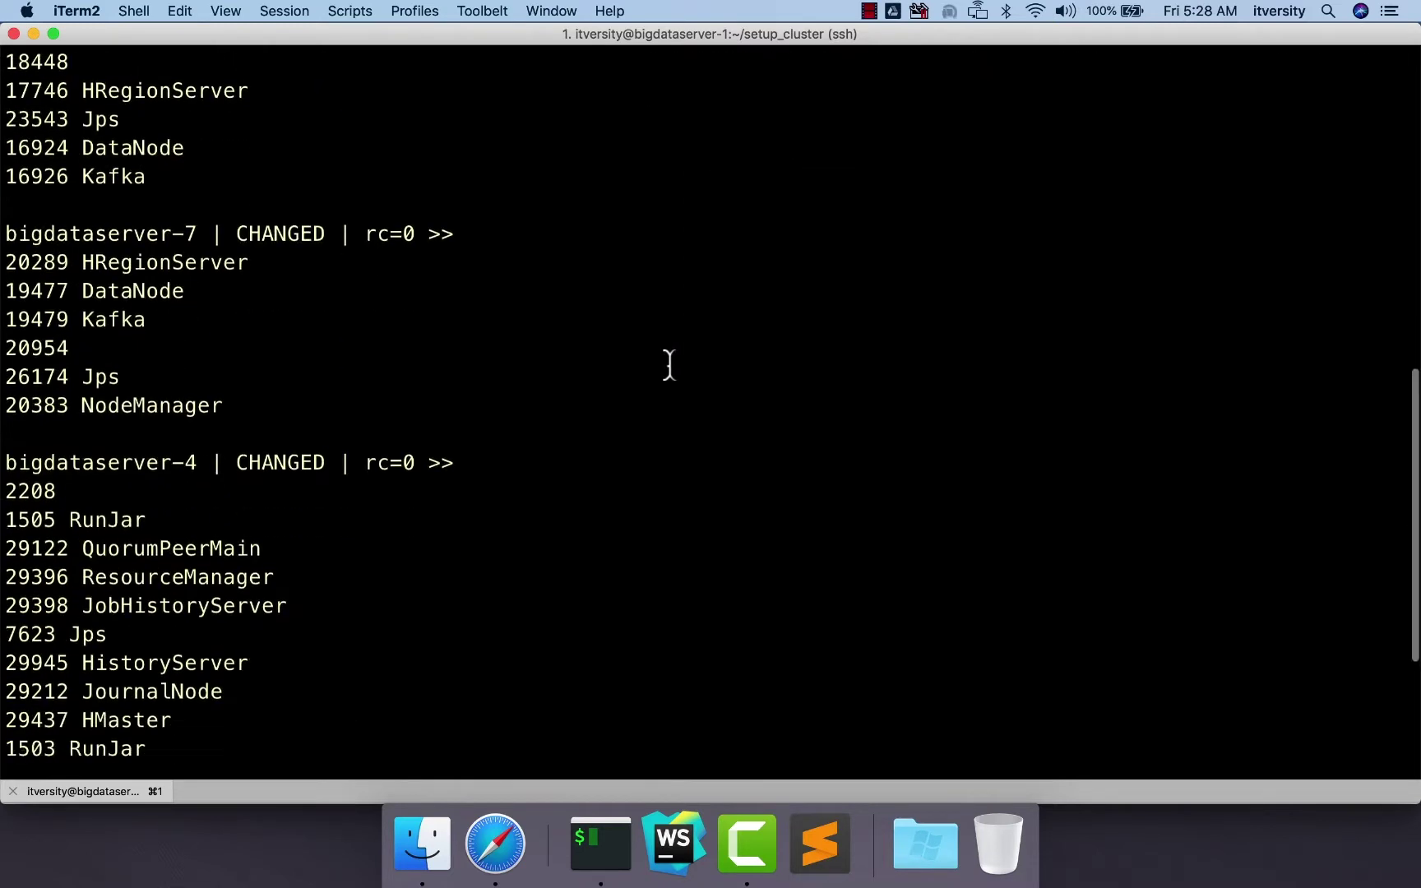
key(ctrl+a)
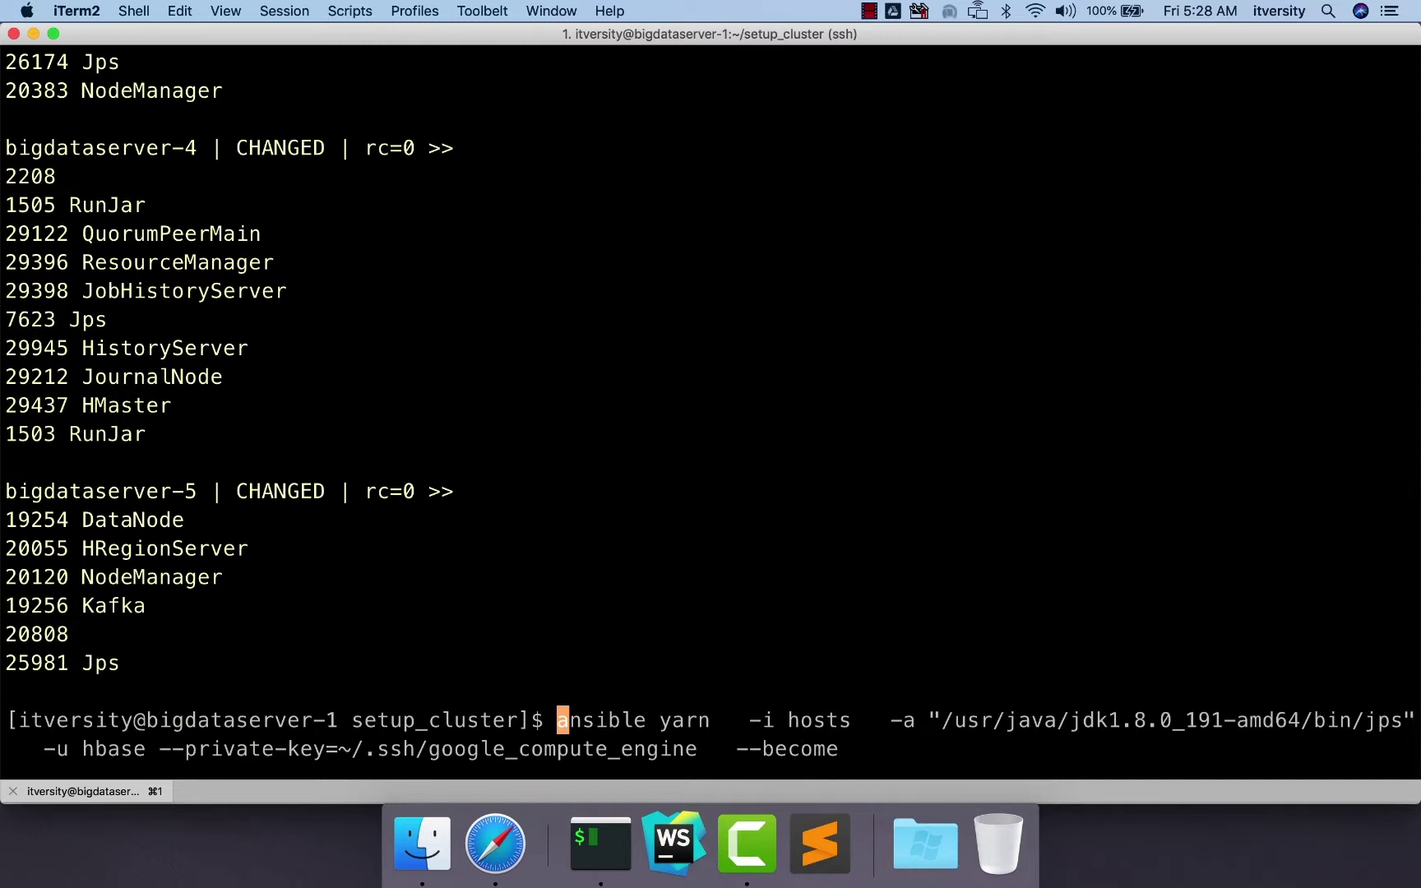
key(Right)
key(Right)
key(Right)
key(Right)
key(Right)
key(Right)
key(Right)
key(Right)
key(Right)
key(Right)
key(Right)
key(Right)
key(Right)
key(Right)
key(Right)
key(alt+Left)
key(alt+d)
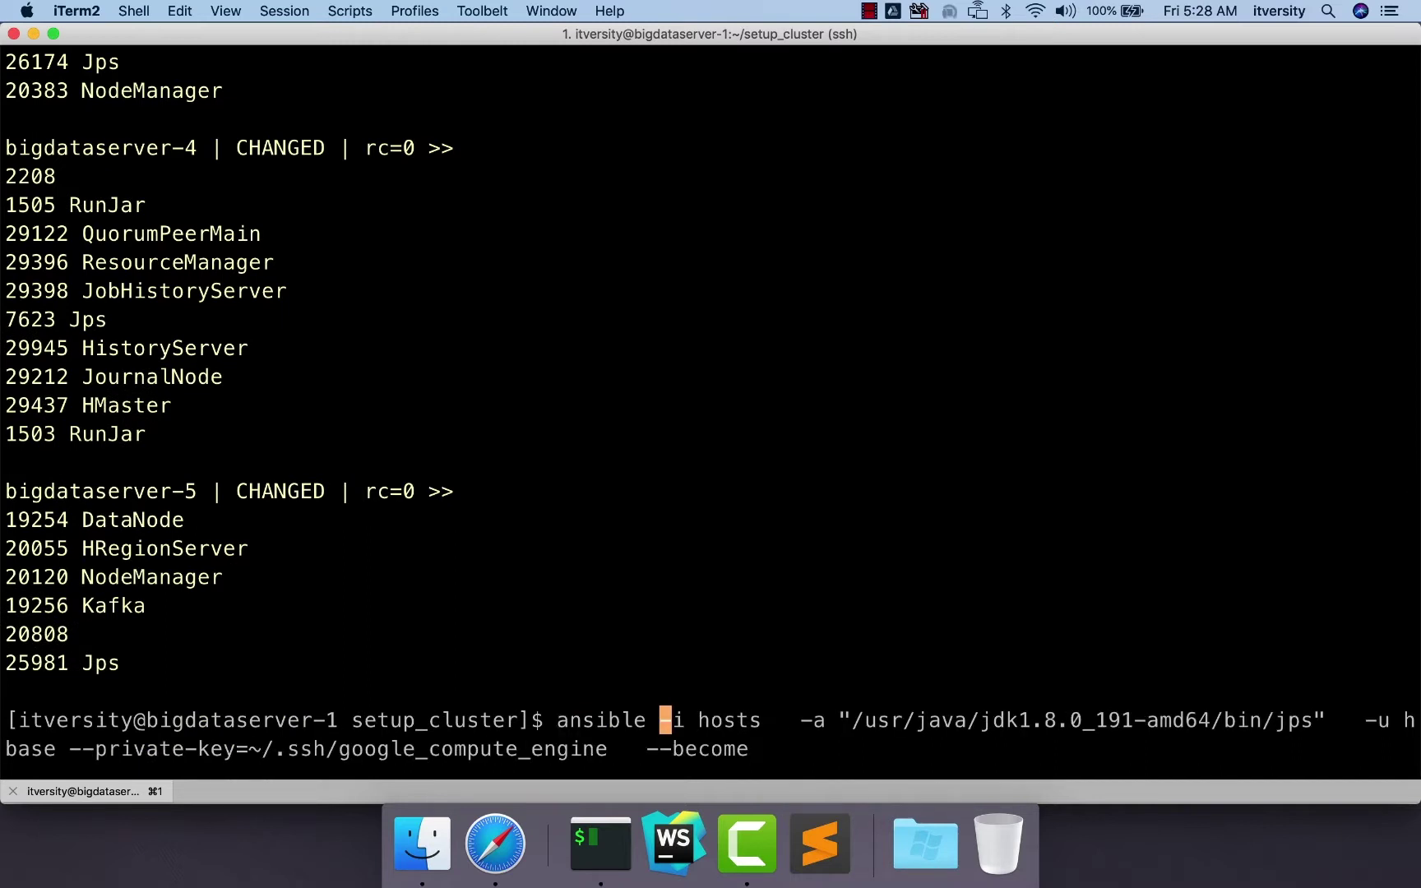
text(all)
key(Return)
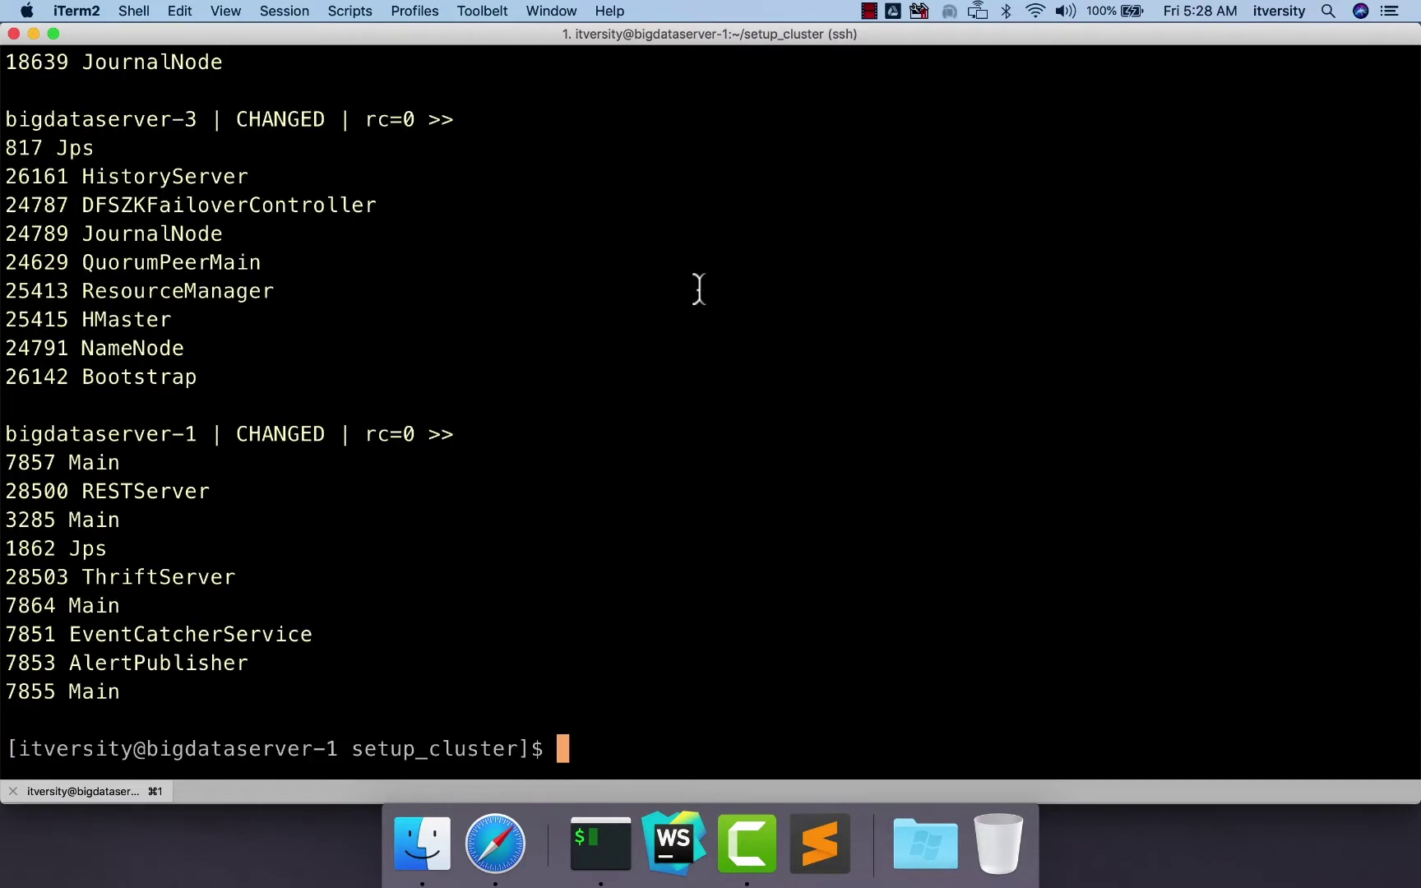
Examine the jps output of bigdataserver-5, bigdataserver-6 and bigdataserver-7 for the HRegionServer processes
scroll(699, 288, up, 10)
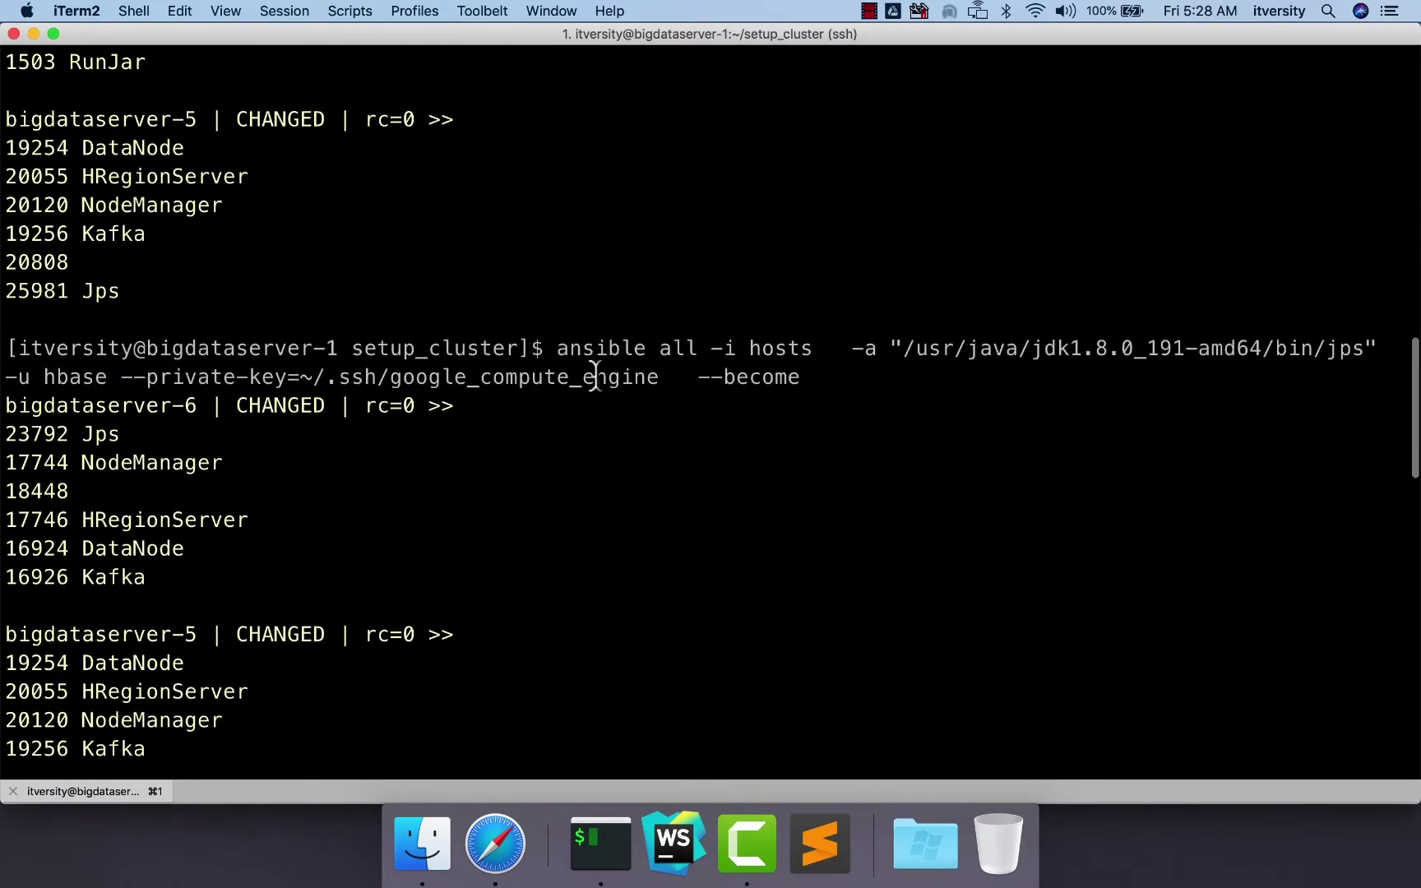
scroll(595, 376, down, 3)
scroll(595, 375, down, 2)
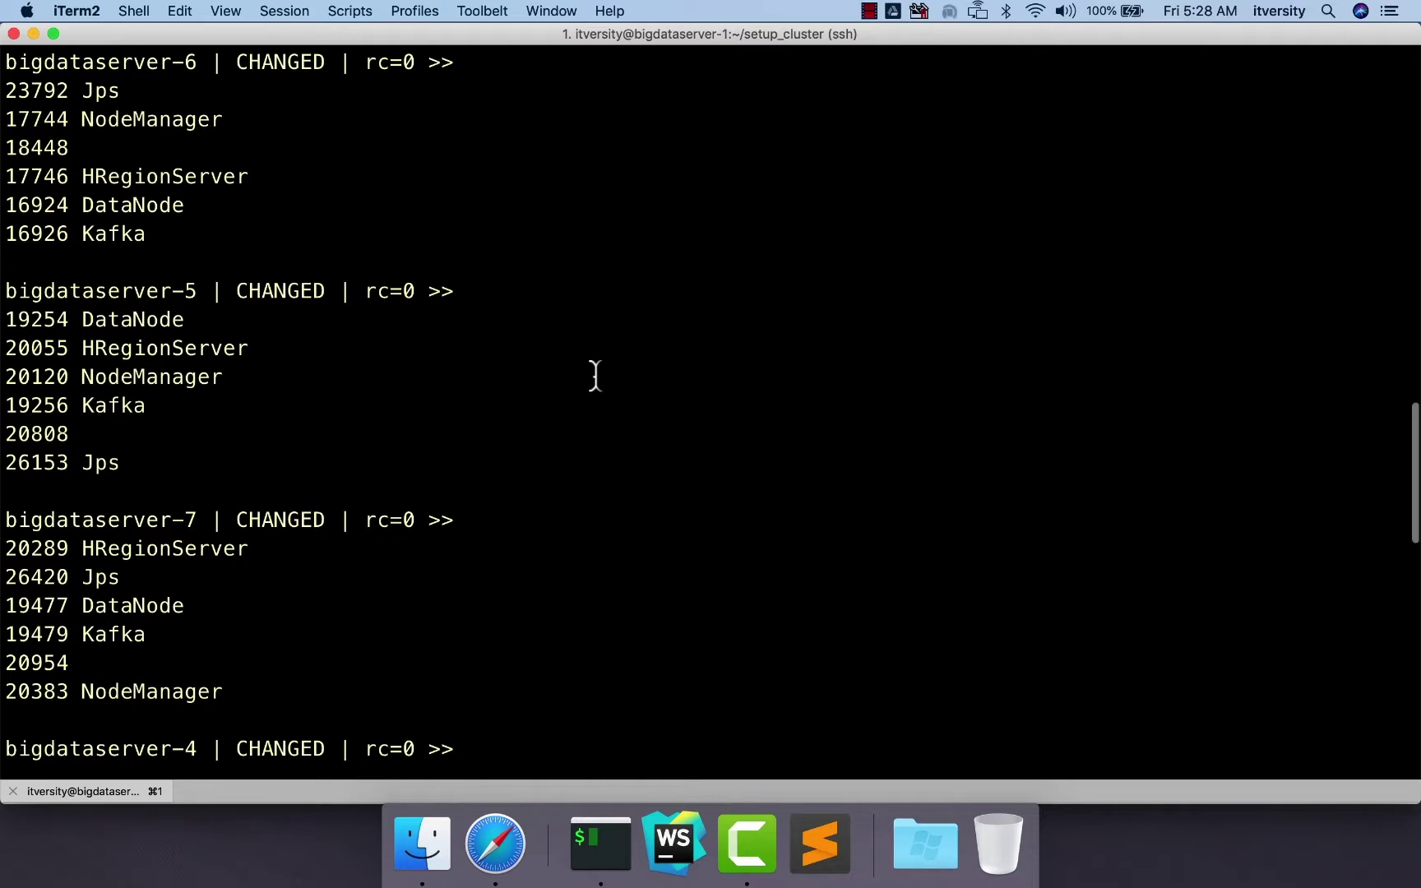
scroll(350, 442, up, 1)
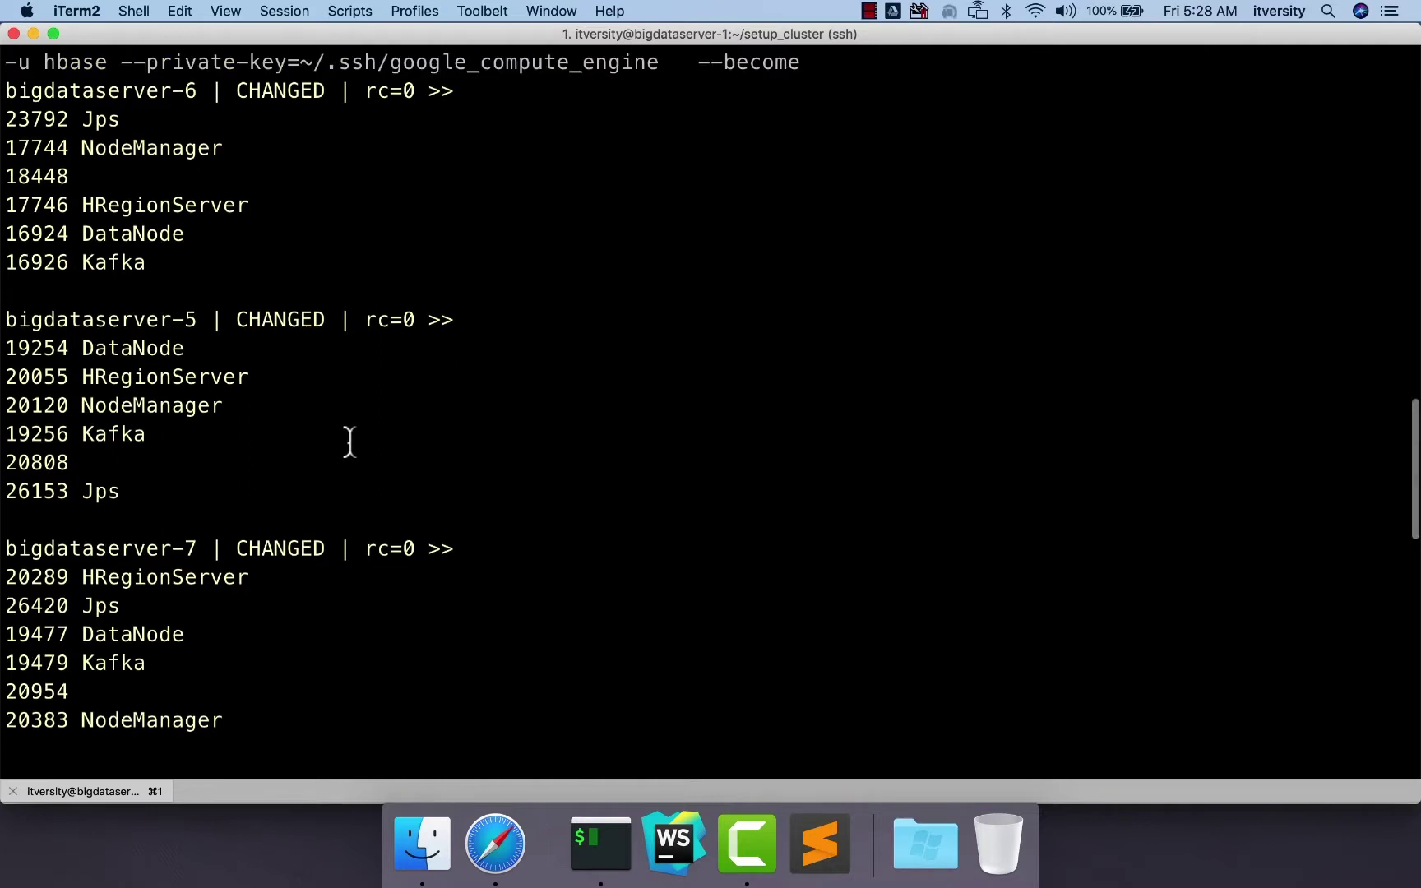
double_click(182, 92)
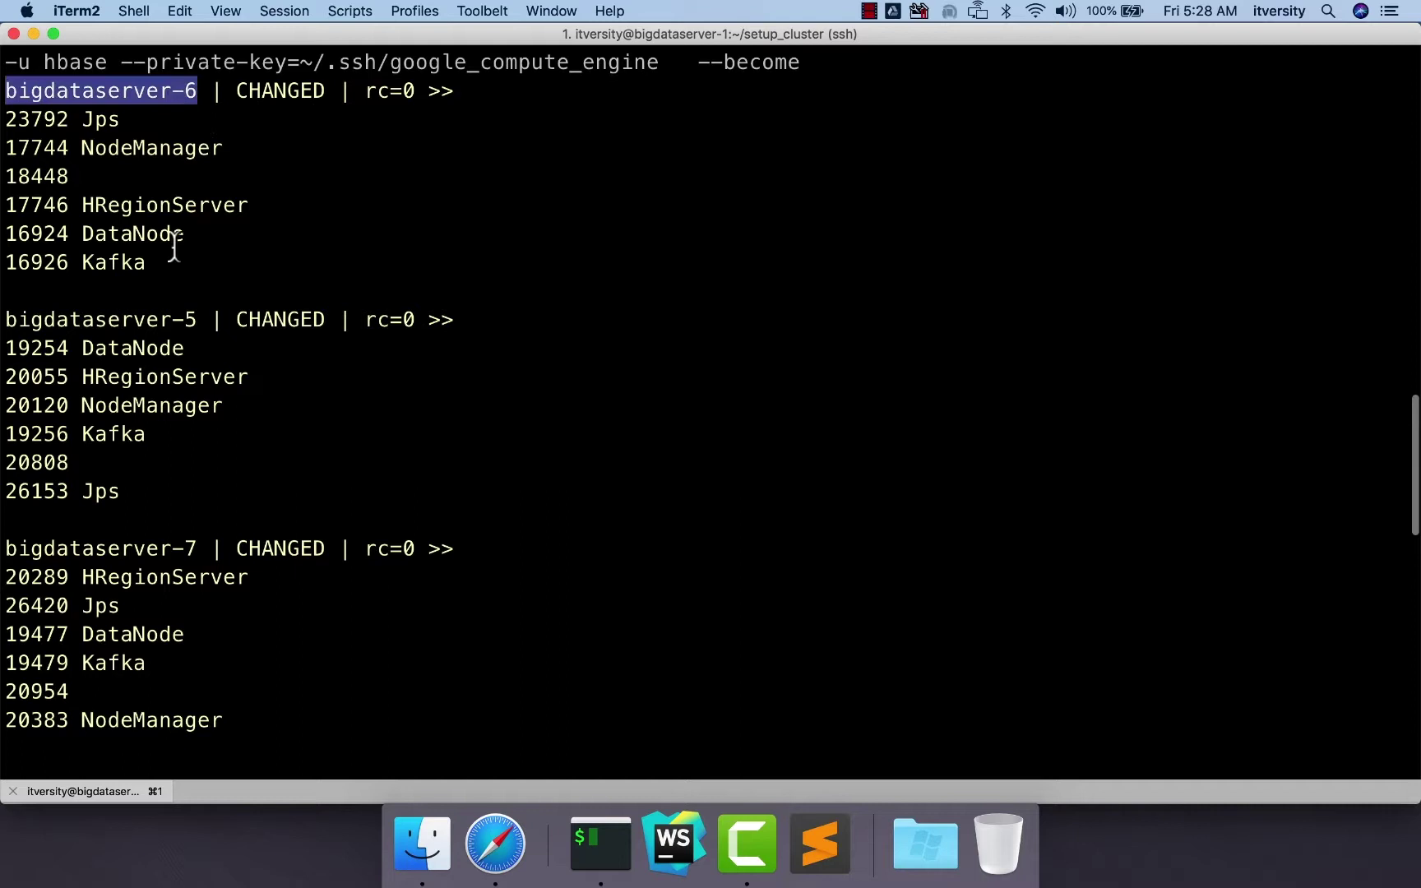
double_click(156, 321)
double_click(143, 548)
scroll(189, 523, down, 5)
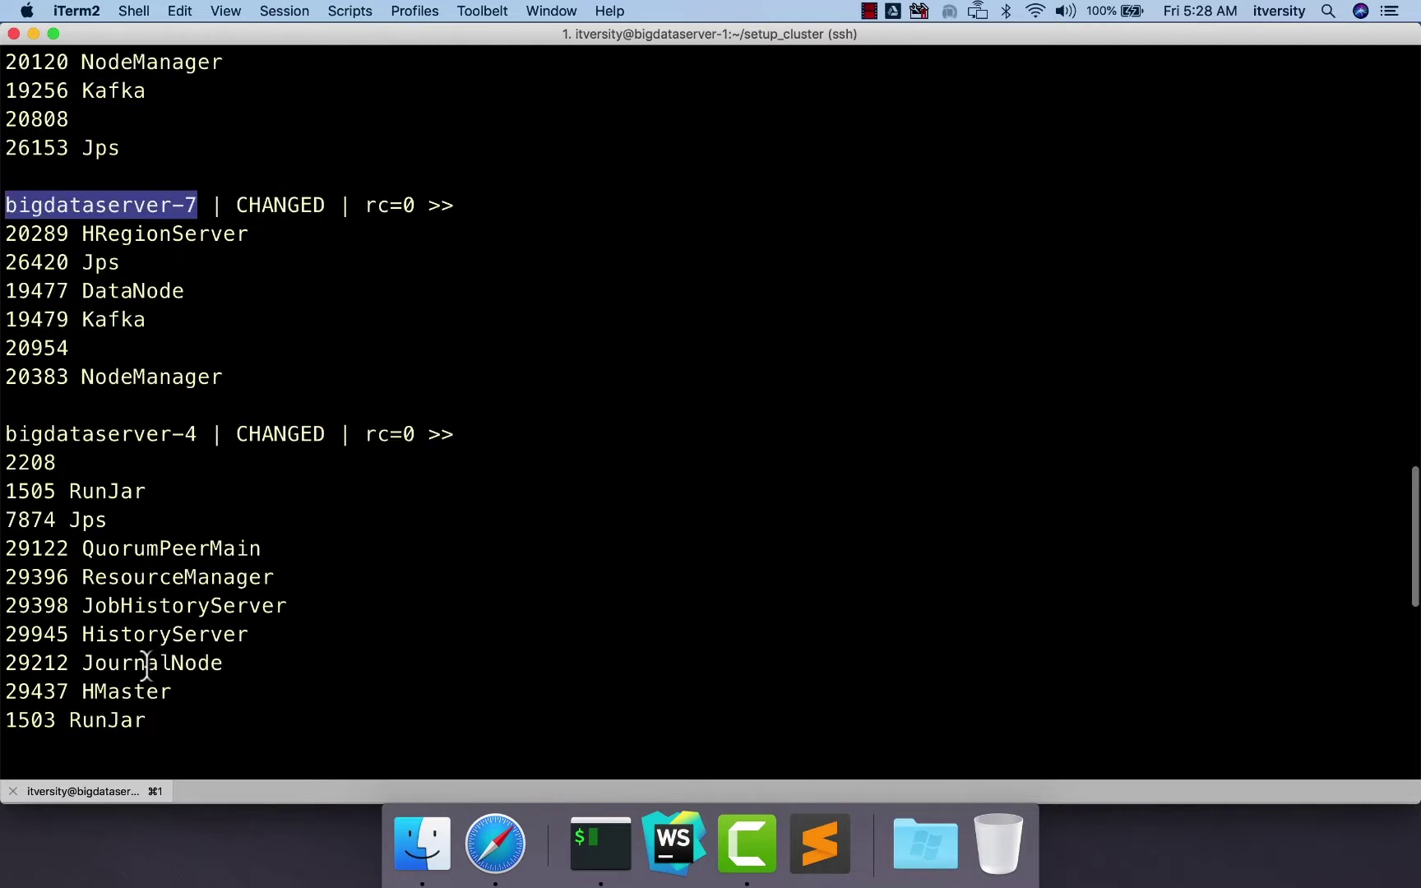
Check the jps output for HMaster on bigdataserver-4, -2 and -3, and for RESTServer and ThriftServer on bigdataserver-1
double_click(133, 692)
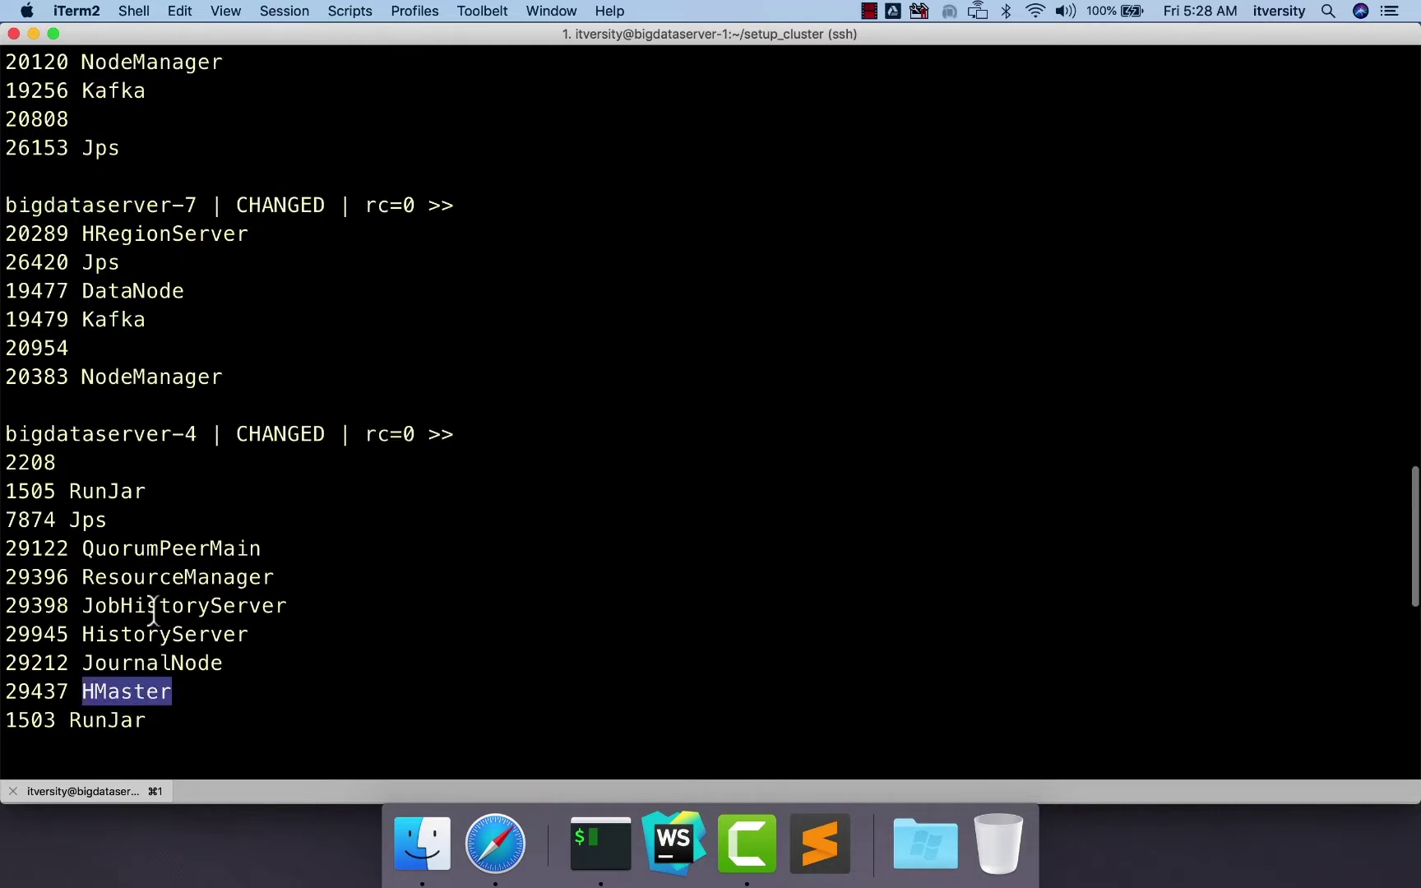
scroll(151, 607, down, 2)
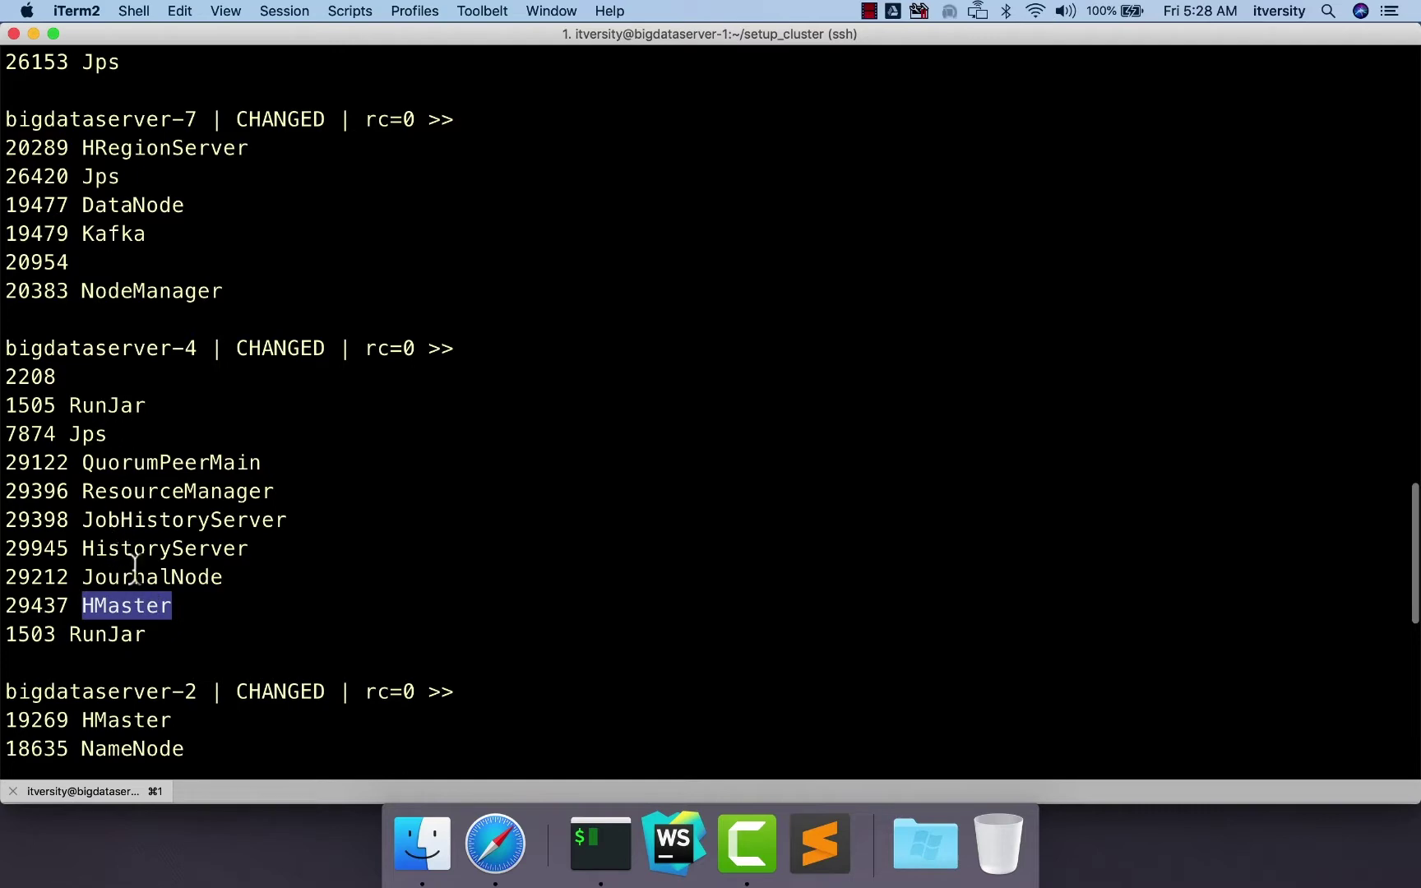
scroll(142, 560, down, 4)
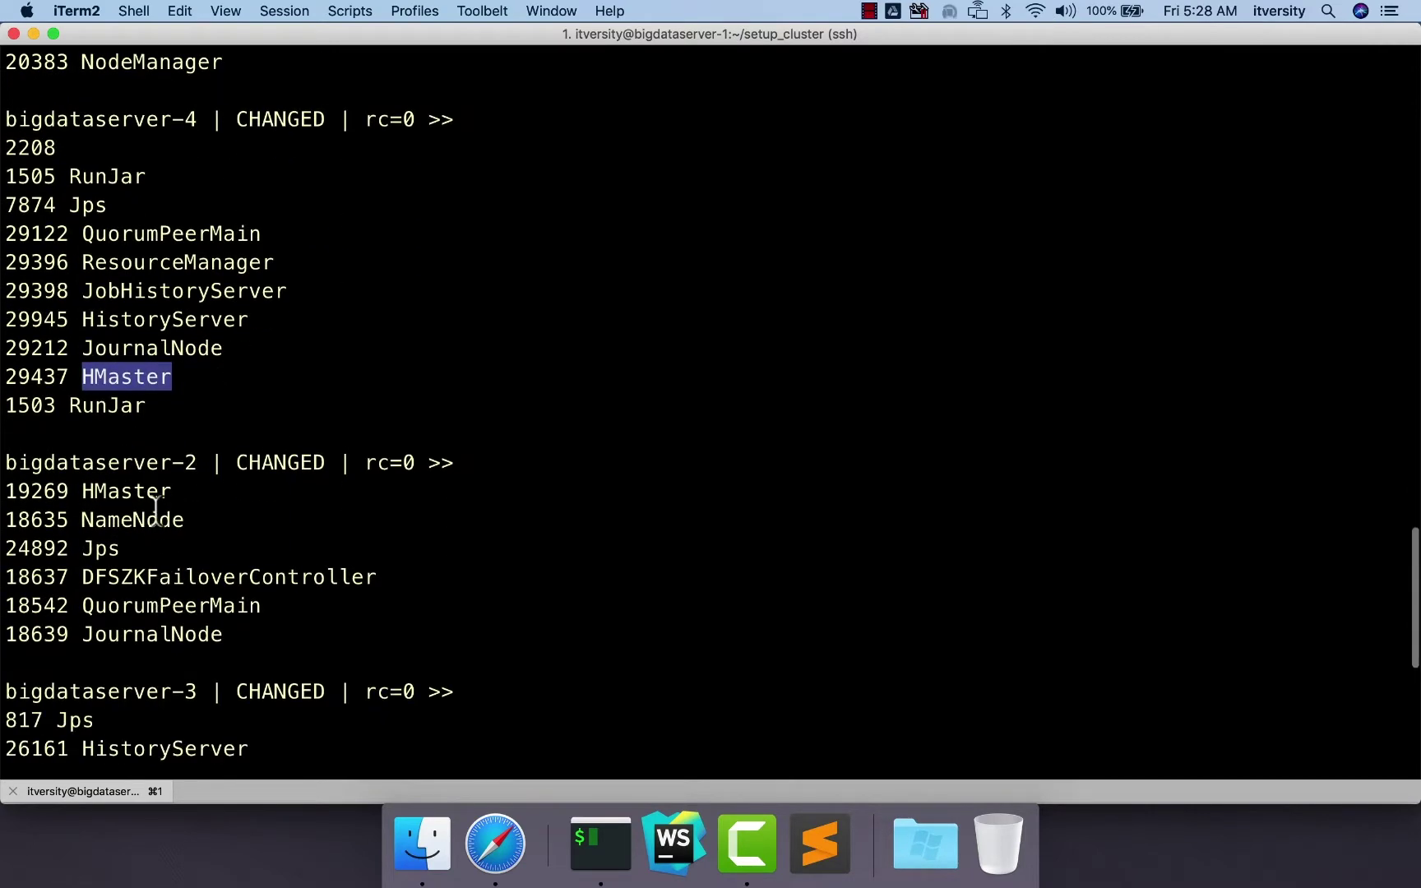
double_click(144, 493)
scroll(181, 576, down, 4)
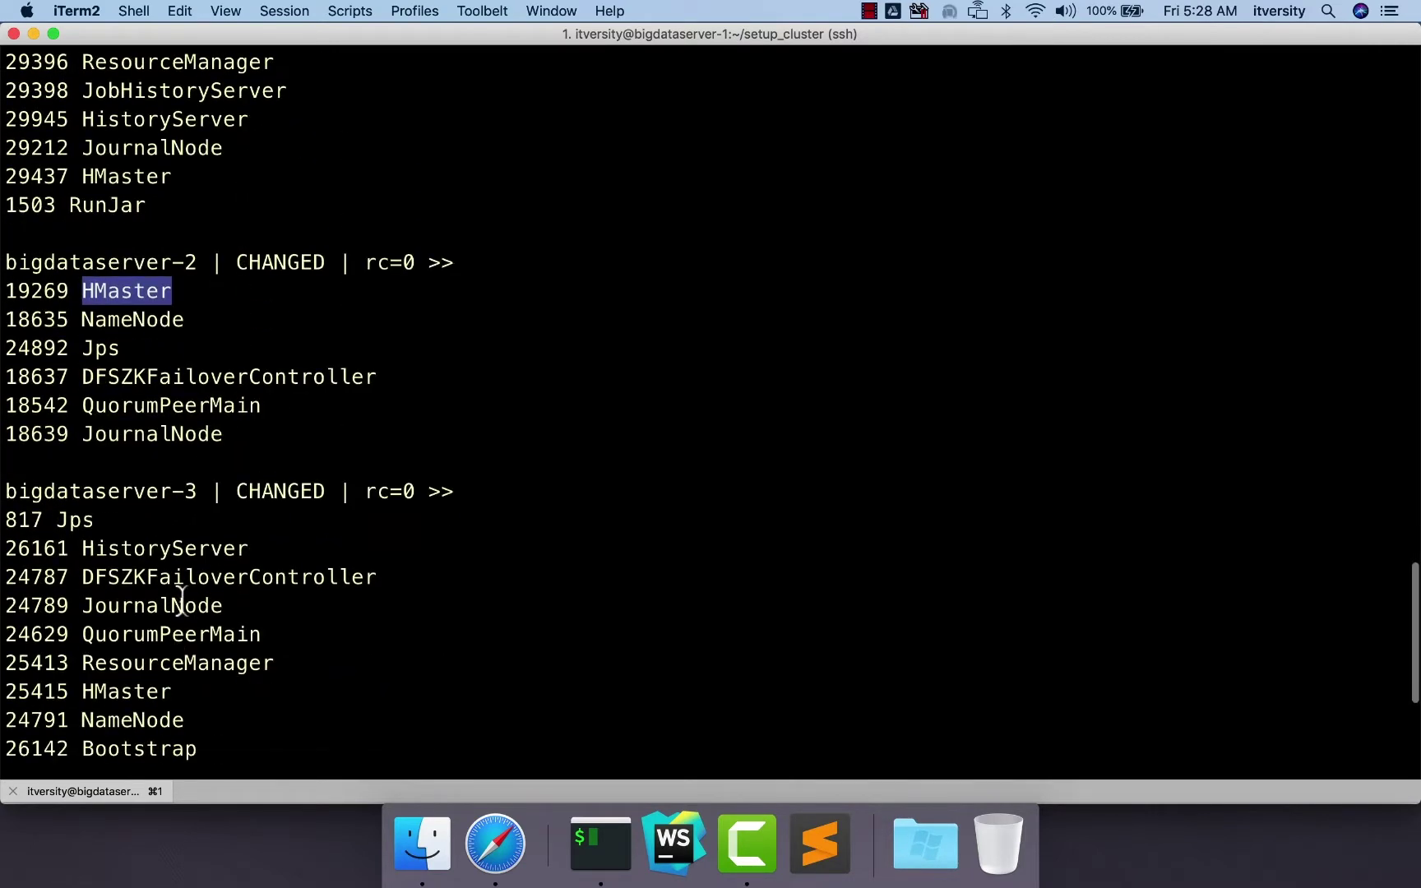
scroll(166, 566, down, 3)
double_click(149, 549)
scroll(257, 602, down, 3)
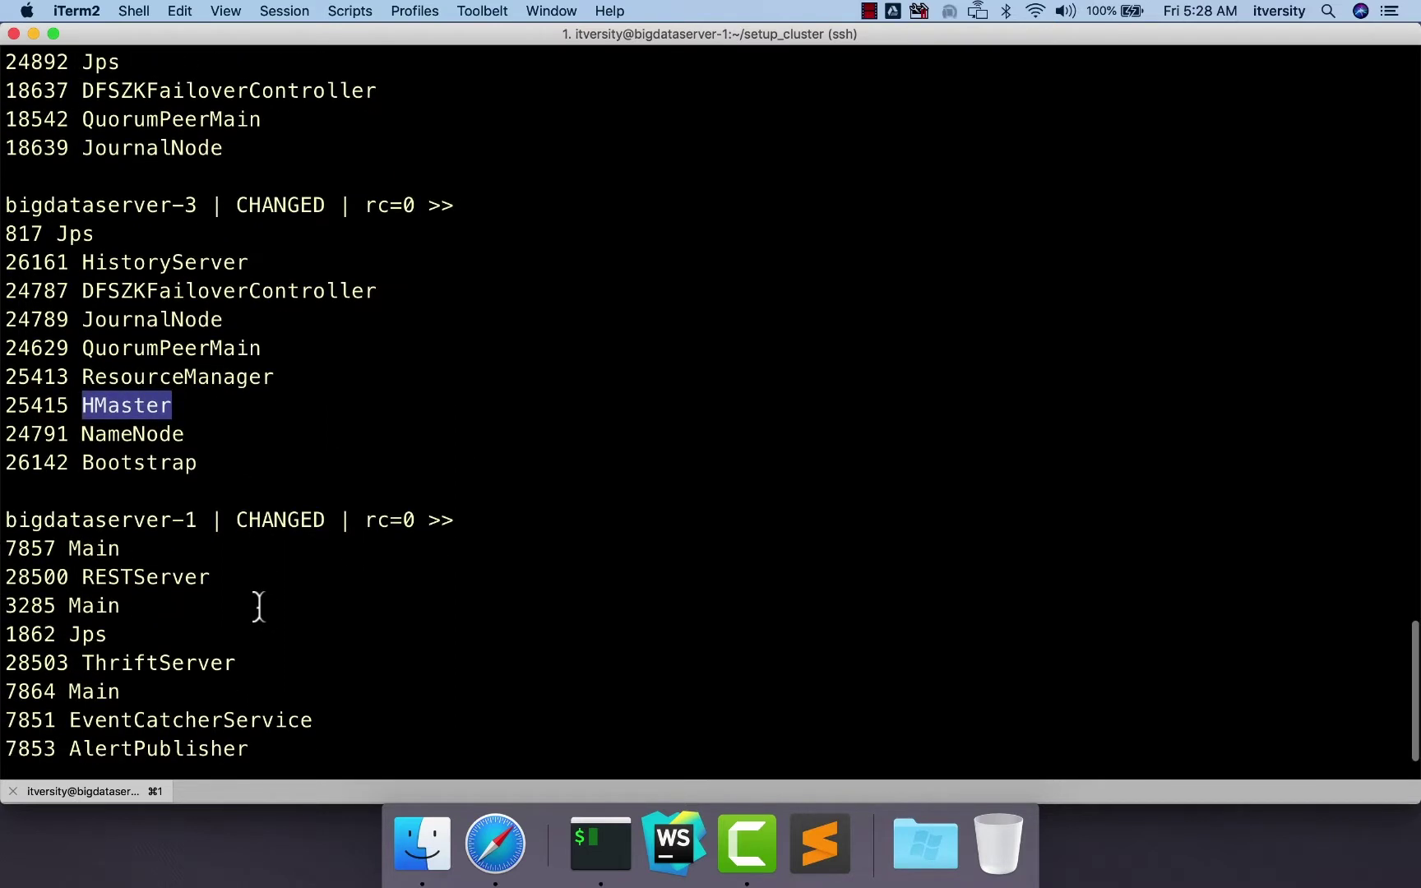
scroll(140, 681, down, 2)
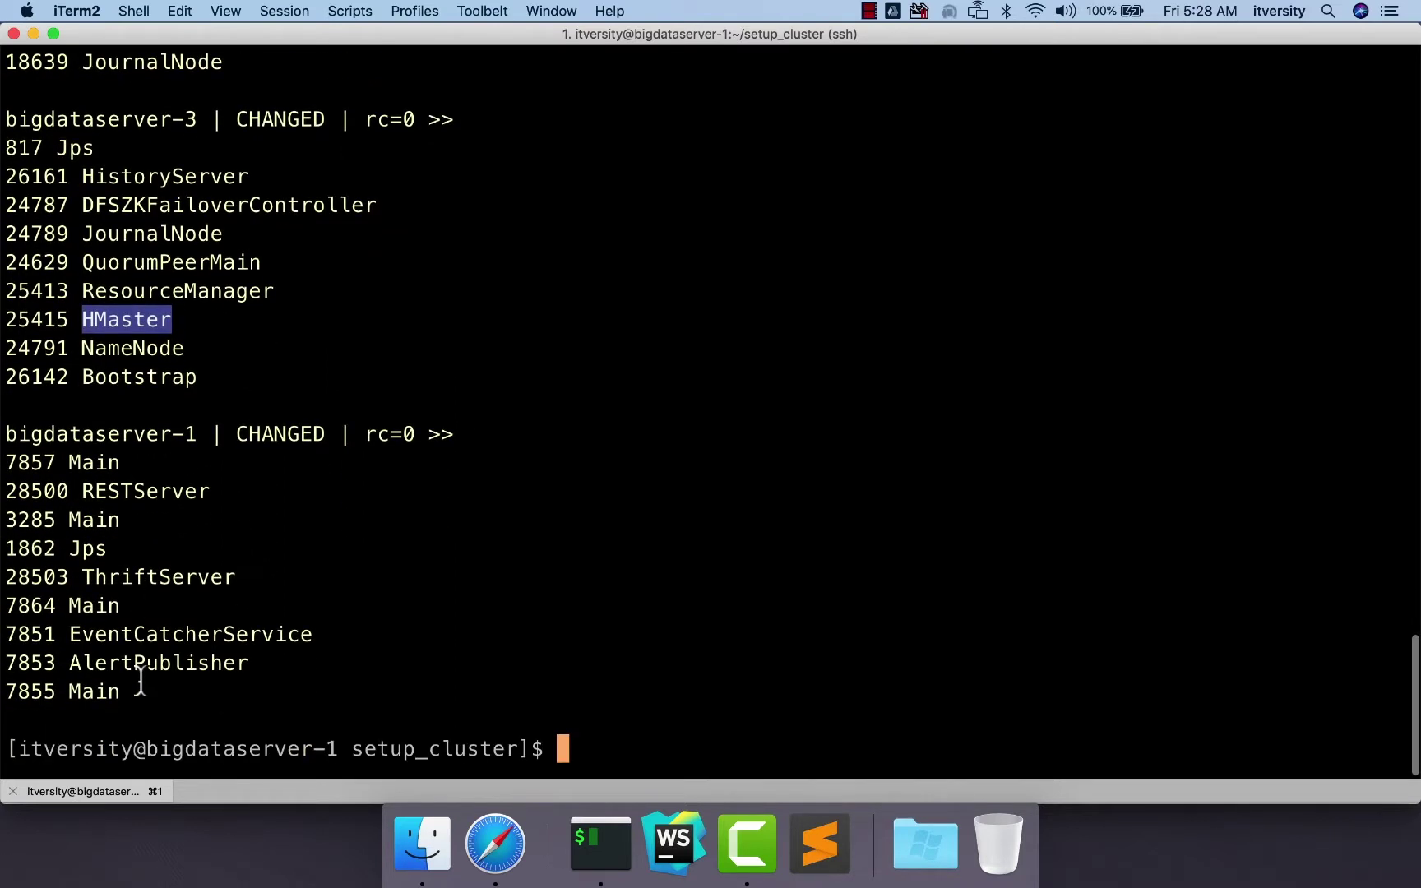
double_click(137, 493)
triple_click(152, 576)
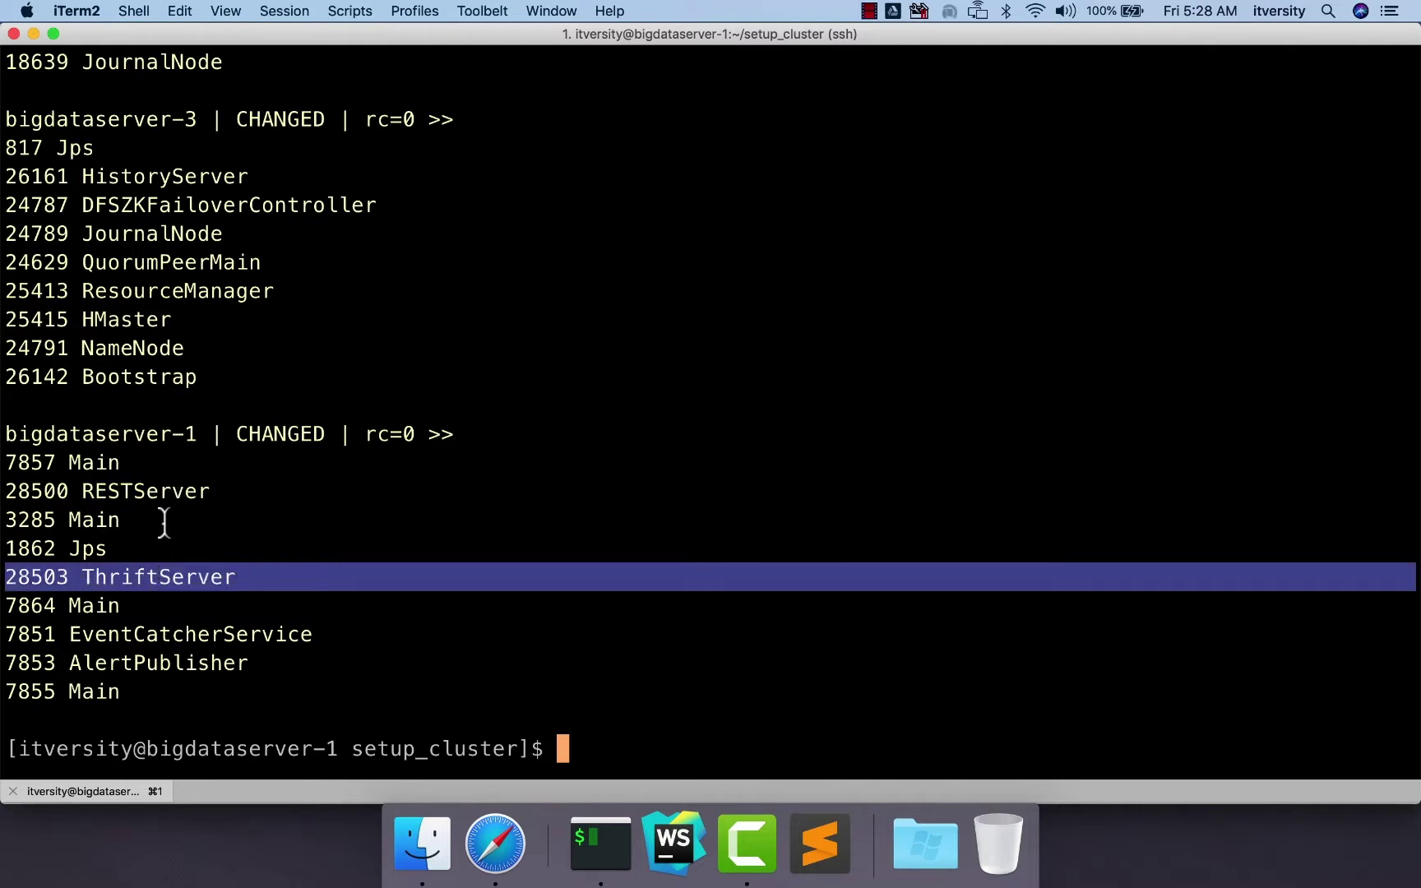
click(383, 606)
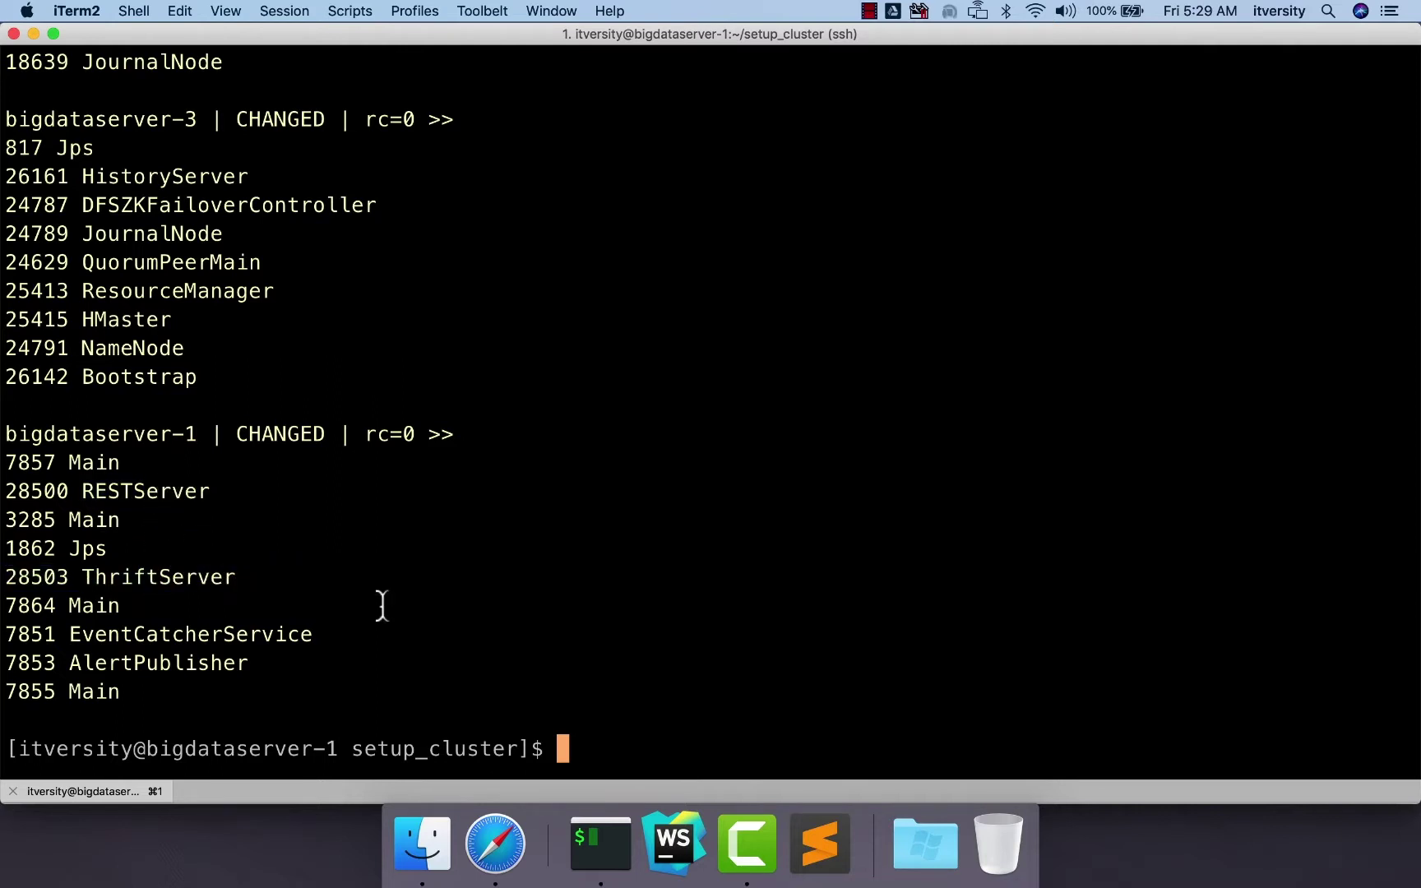
Connect to bigdataserver-4 over ssh using the key file ~/.ssh/google_compute_engine
text(ssh -i ~/.ssh/)
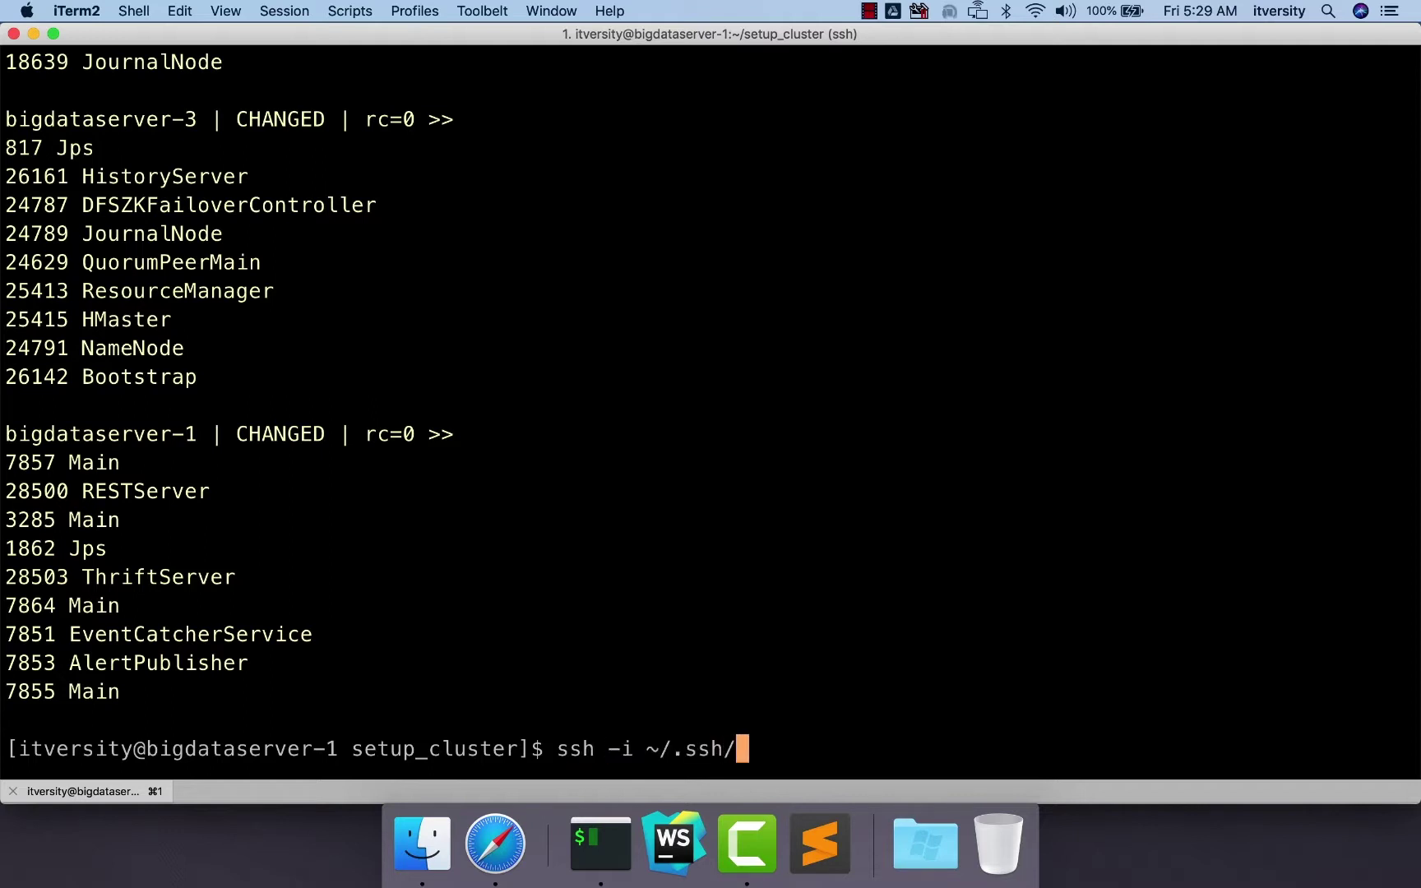
text(goo)
key(Tab)
text(bigdatas)
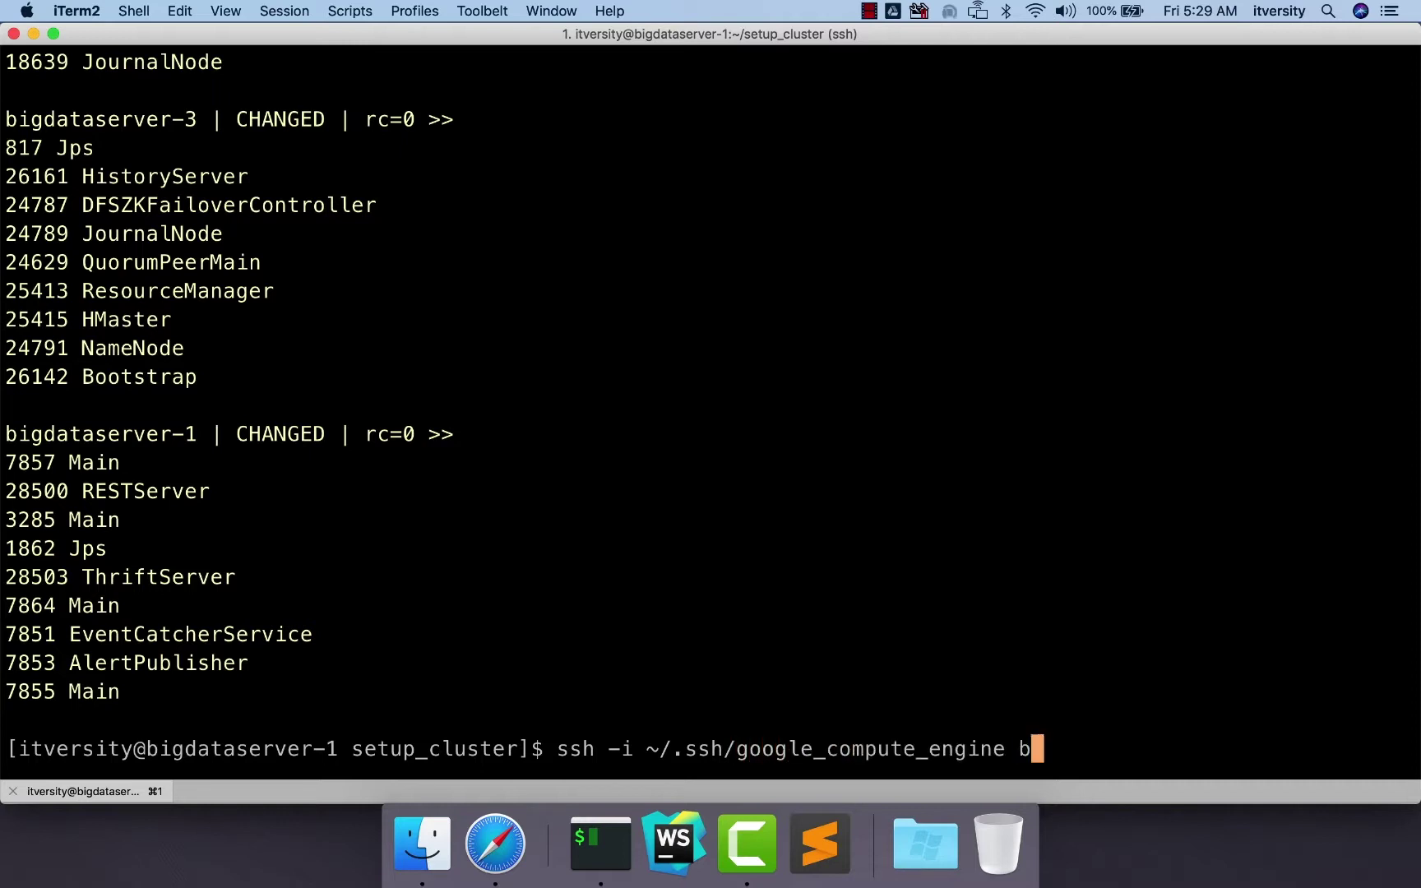
text(erver-4)
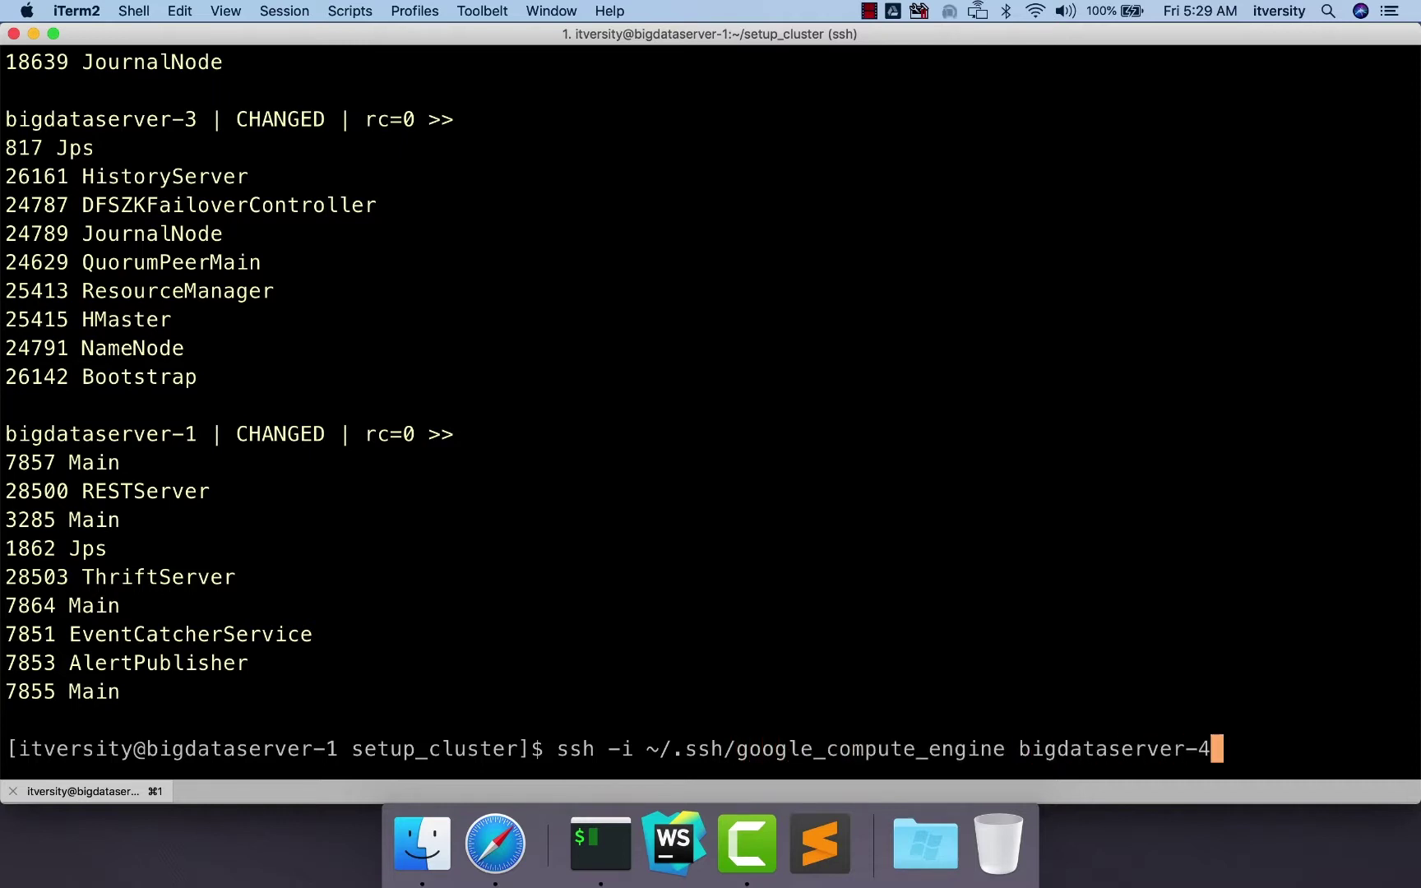
key(Return)
Change to /etc/hbase/conf and list the HBase configuration files in long format, oldest first
text(cd /et/chba)
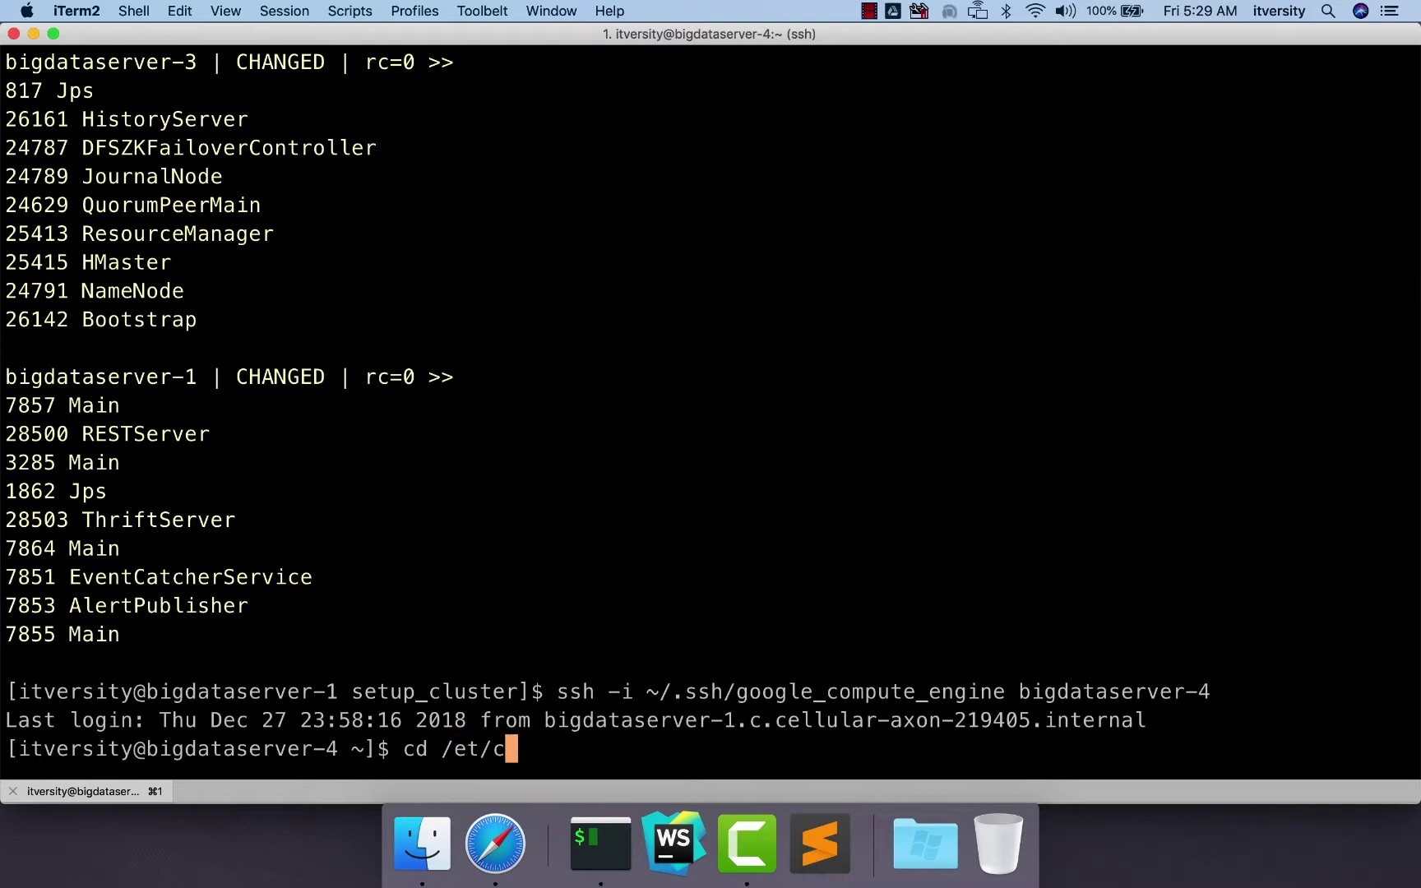
key(BackSpace)
key(BackSpace)
key(BackSpace)
key(BackSpace)
key(BackSpace)
text(c/hbase/conf)
key(Return)
text(ls -ltr)
key(Return)
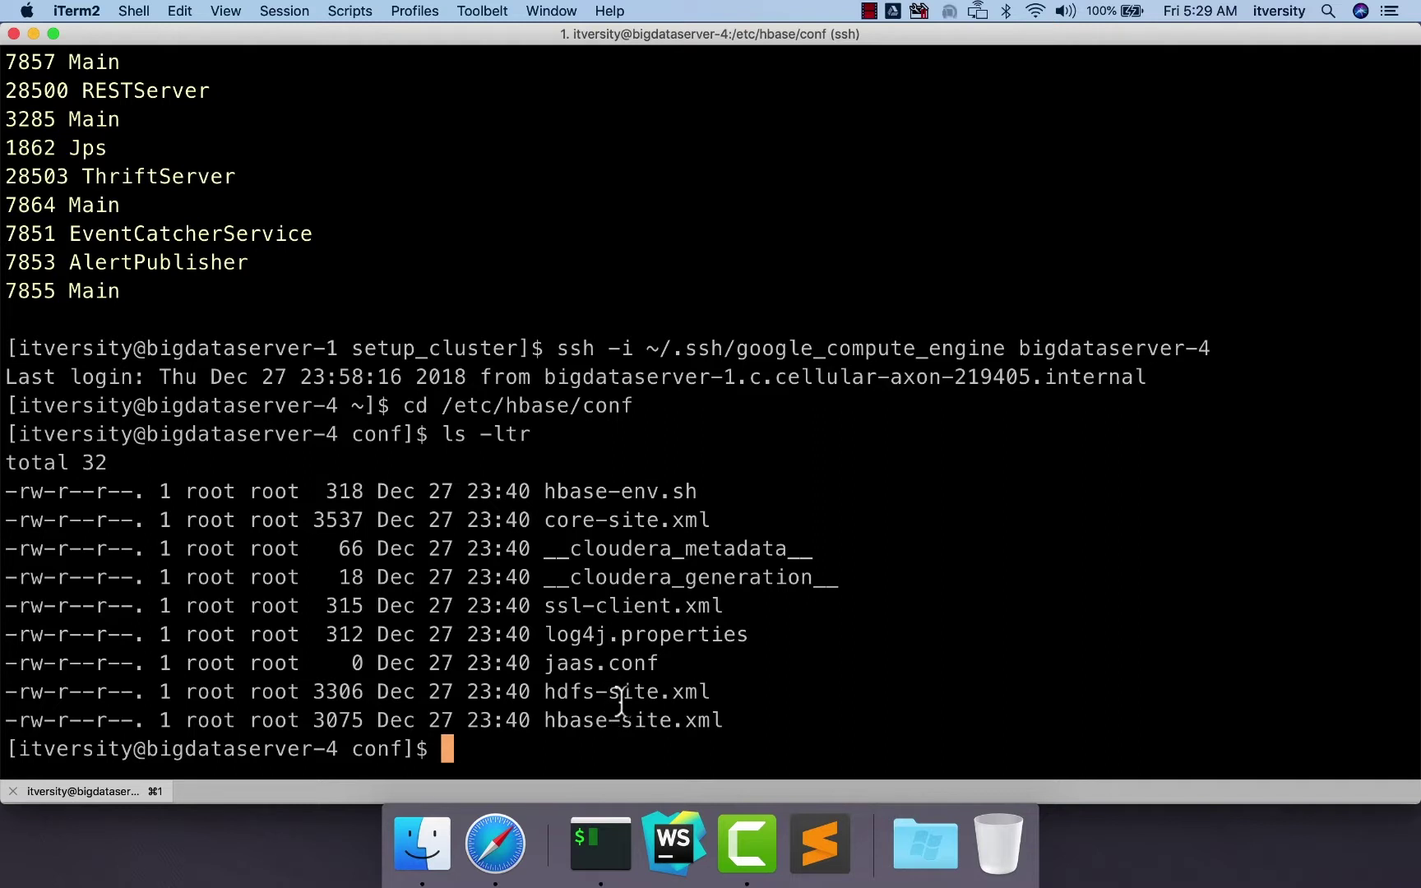
Switch to the root user and list /var/run/cloudera-scm-agent/process in long format from within that directory
text(sudo su - root)
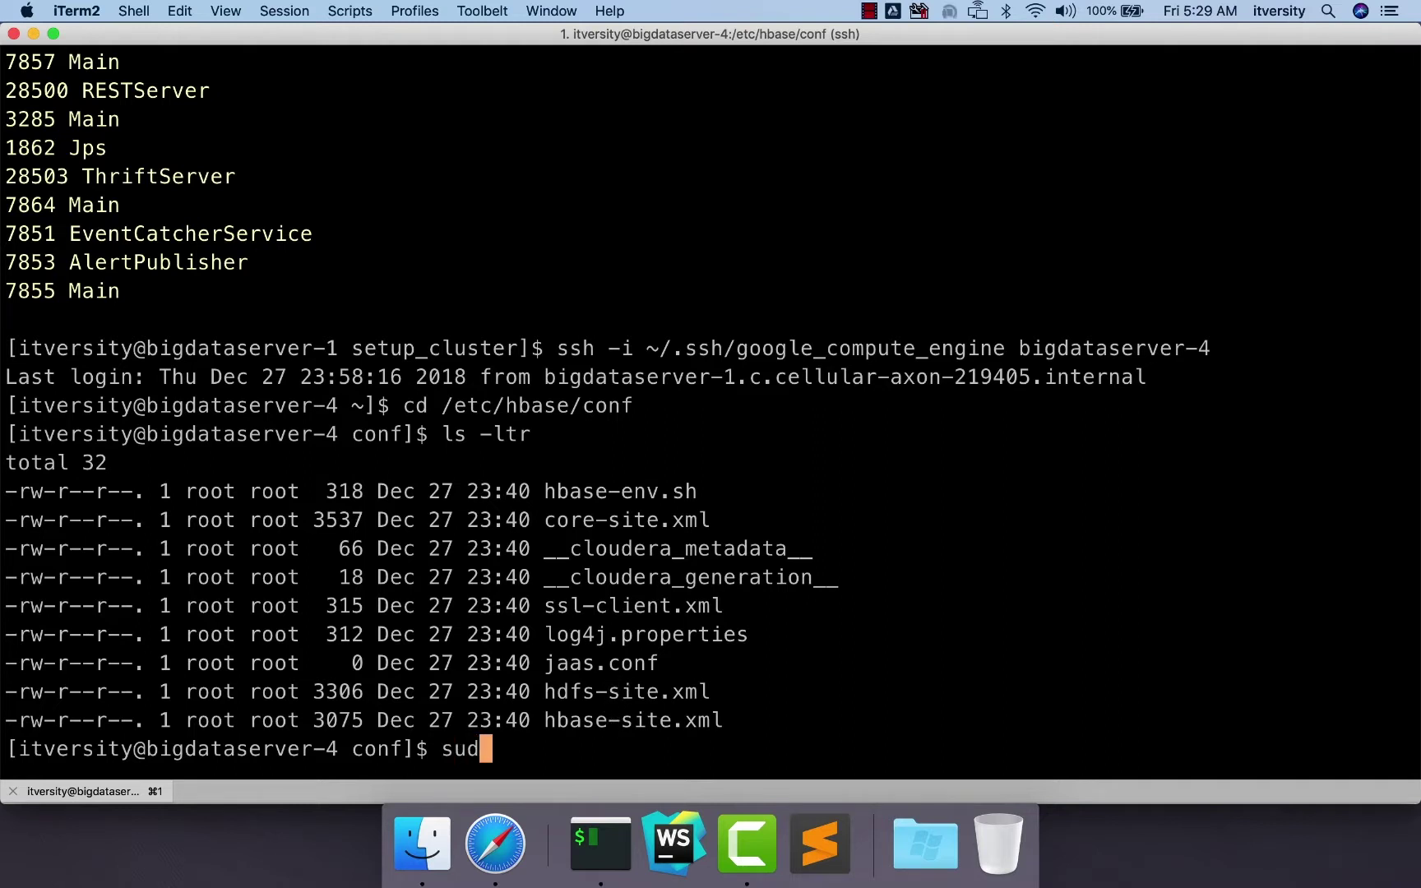
key(Return)
text(cd /var/run/clou)
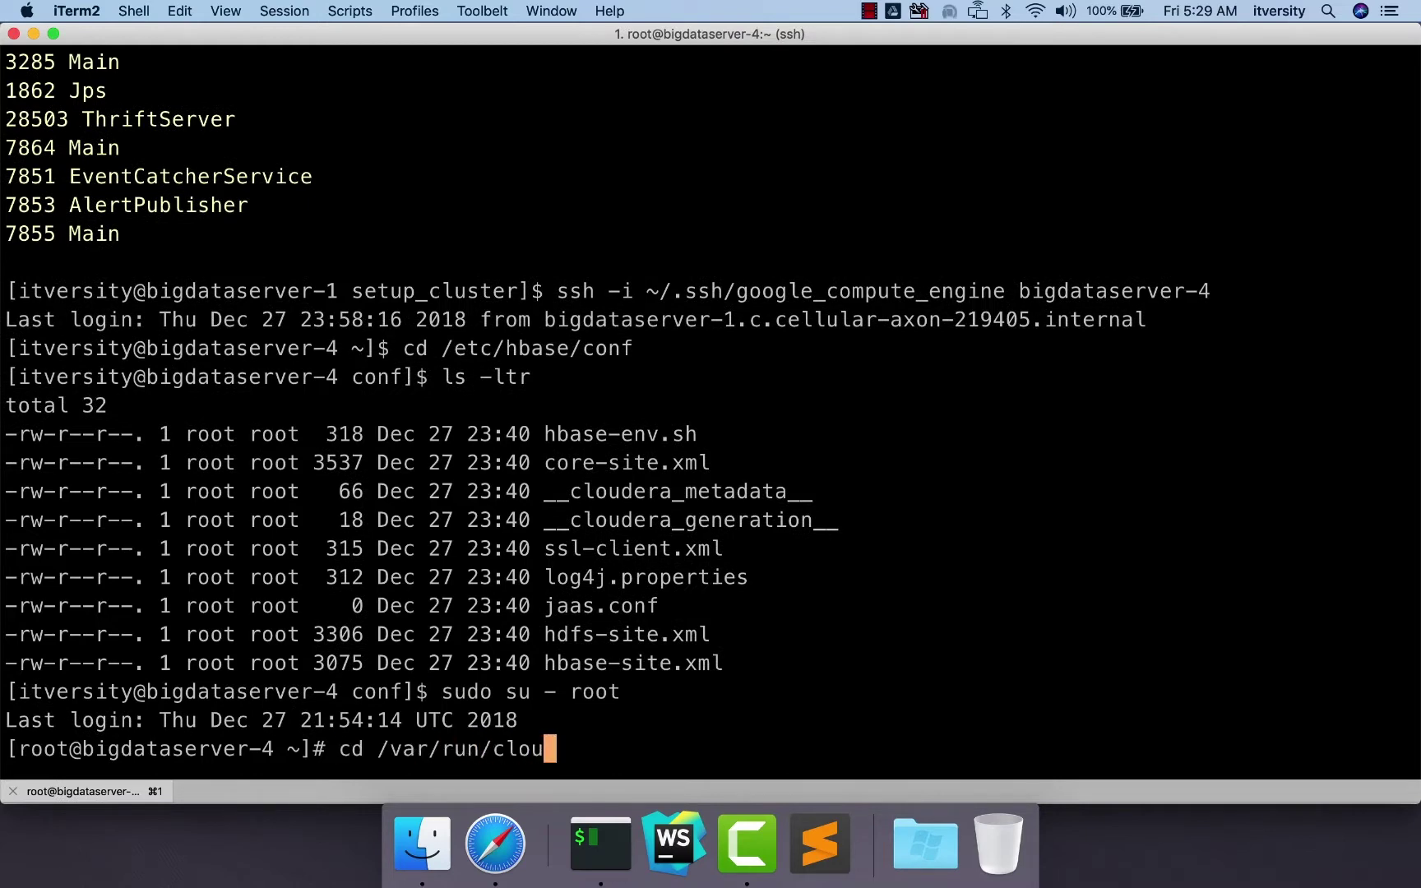
key(Tab)
text(pr)
key(Tab)
key(Return)
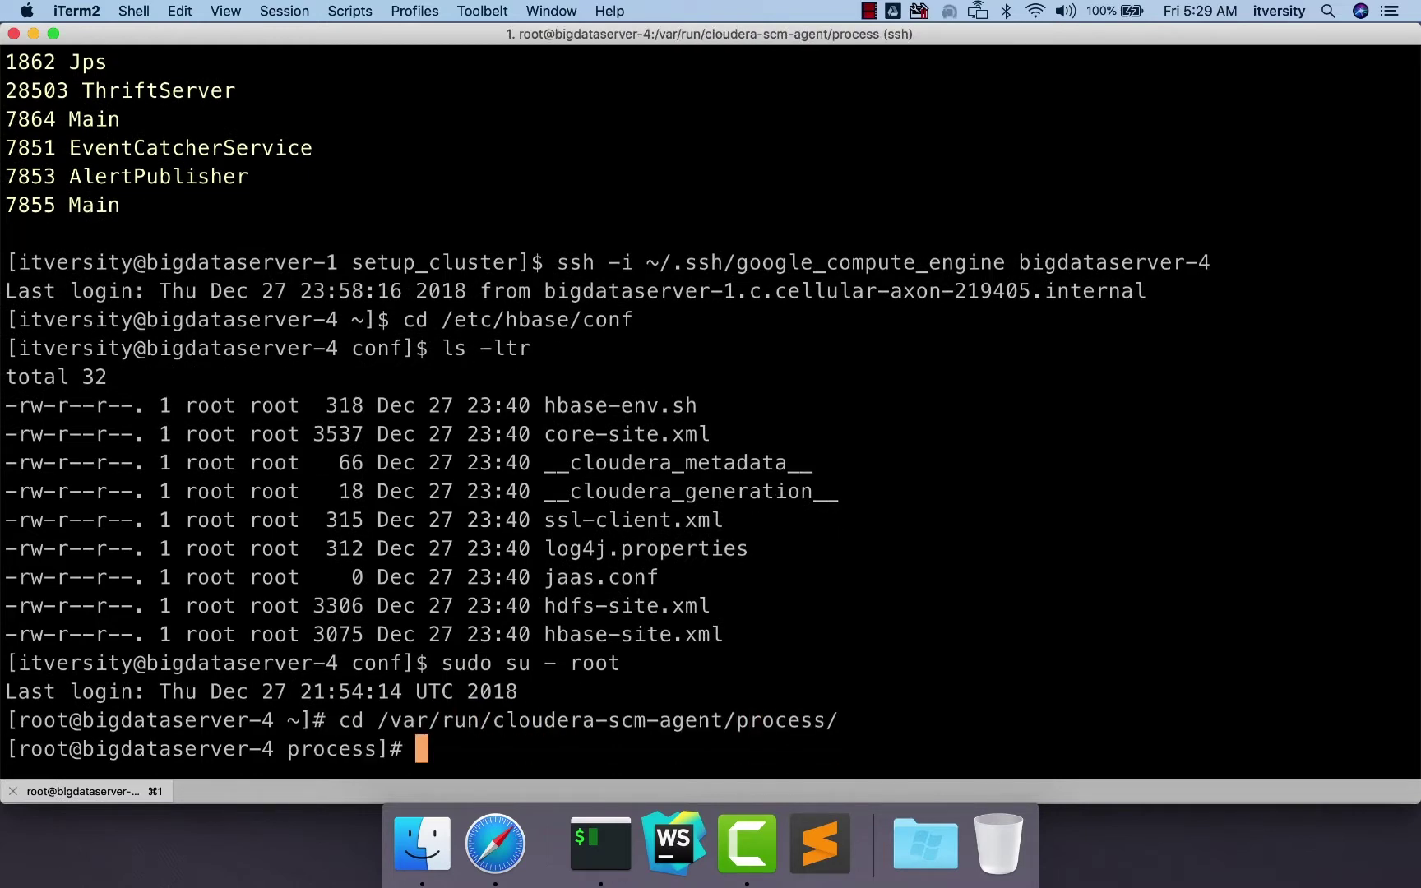
text(ls -ltr)
key(Return)
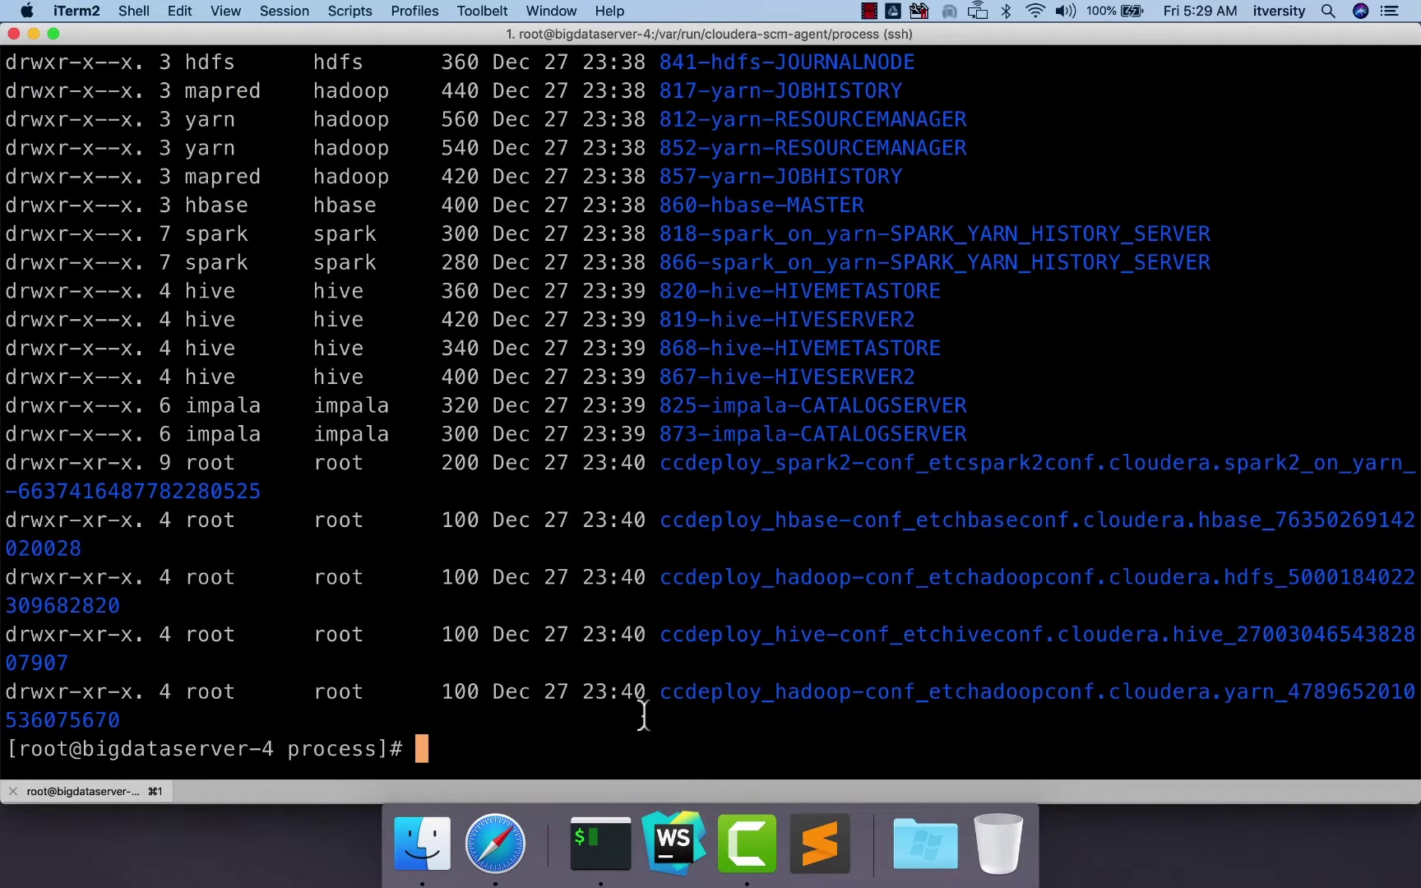
List the contents of the 860-hbase-MASTER process directory in long format, oldest first
scroll(764, 386, up, 1)
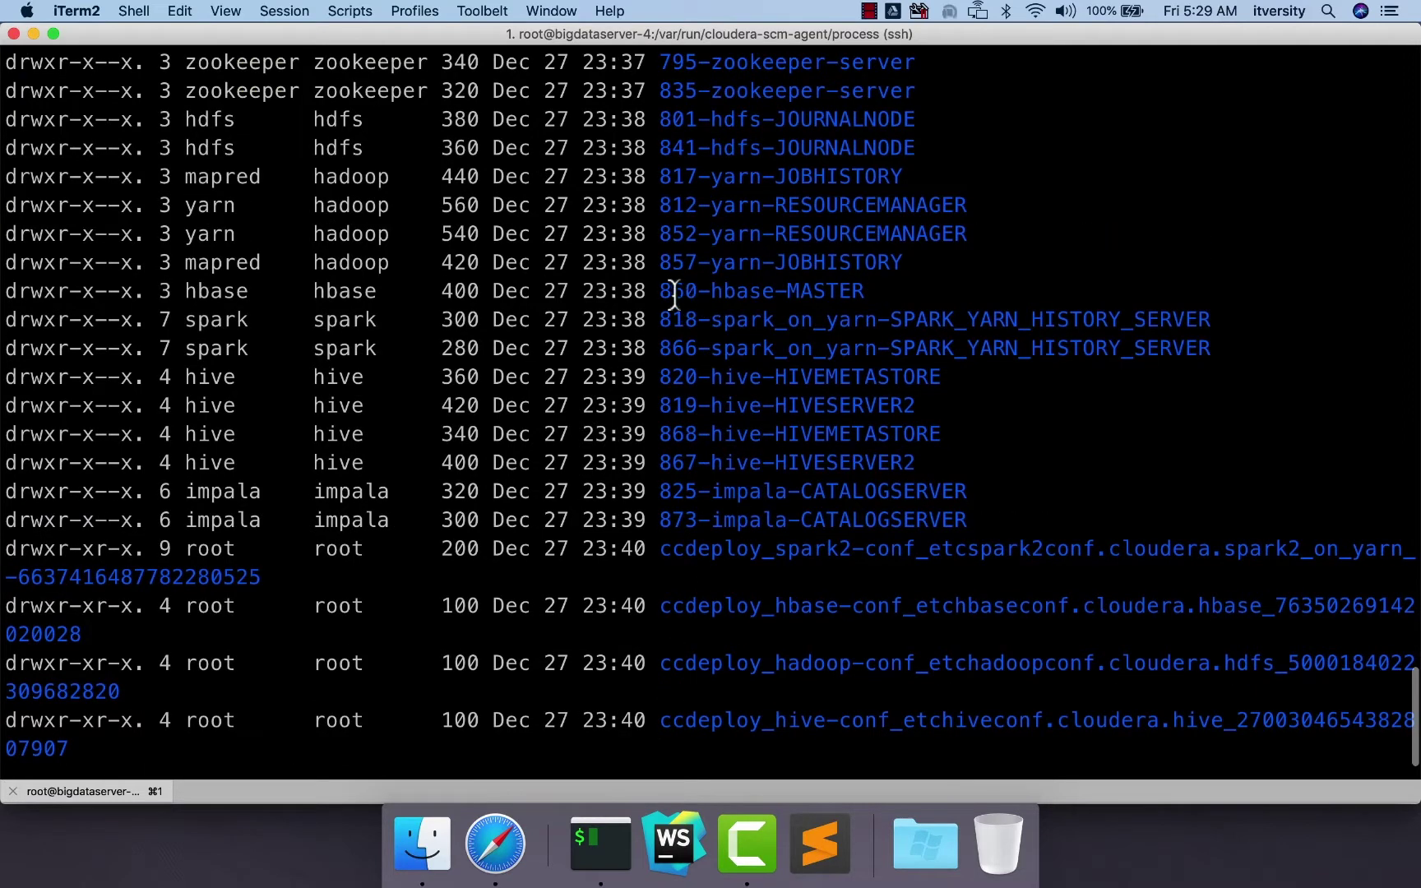
drag(659, 291, 863, 291)
key(super+c)
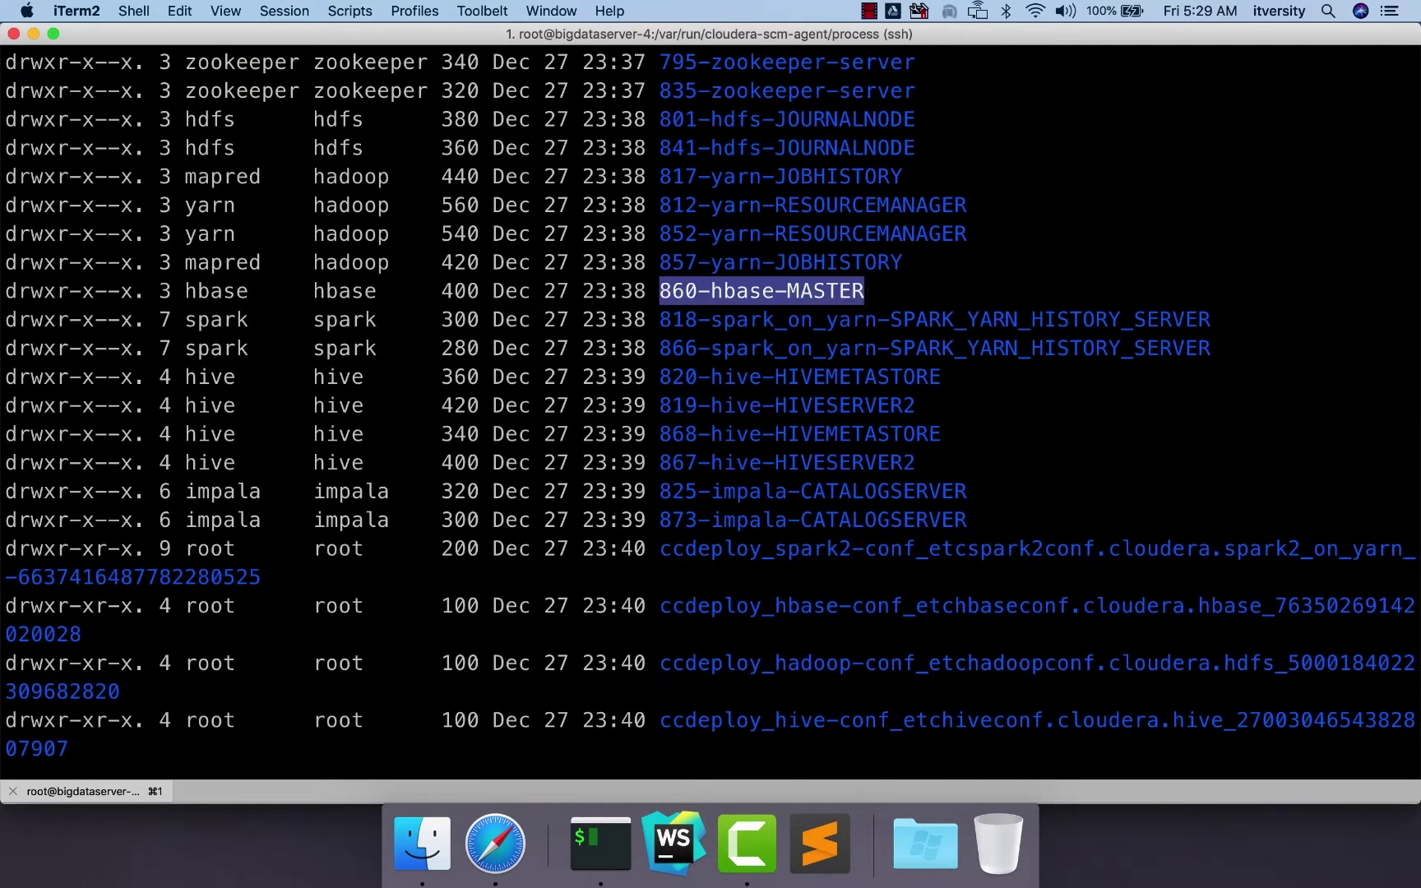
text(ls -ltr)
key(super+v)
key(Return)
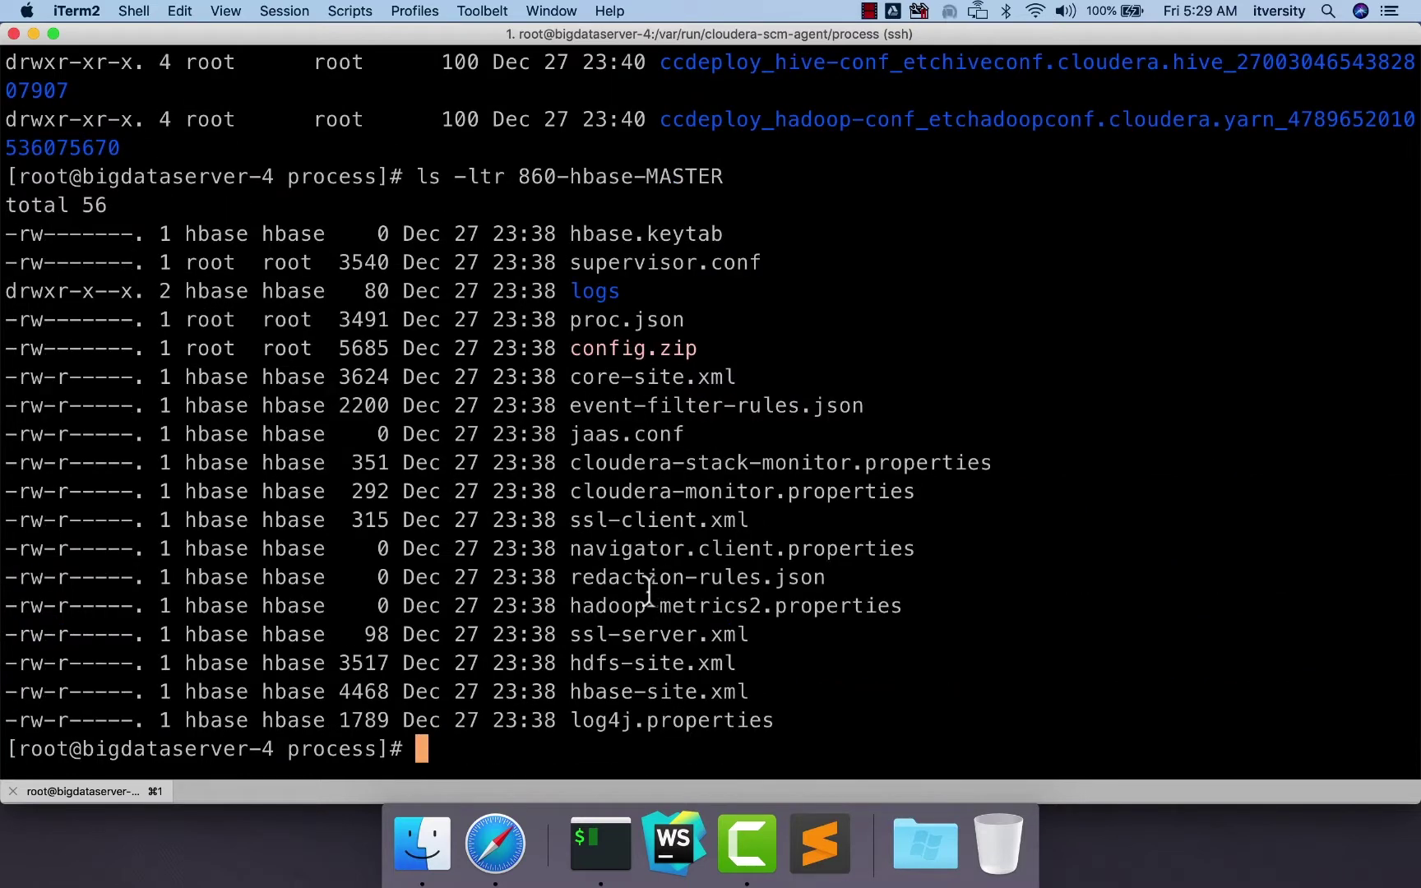
Change to /var/log/hbase and list the HBase log files in long format, oldest first
text(cd /var/log/hbase)
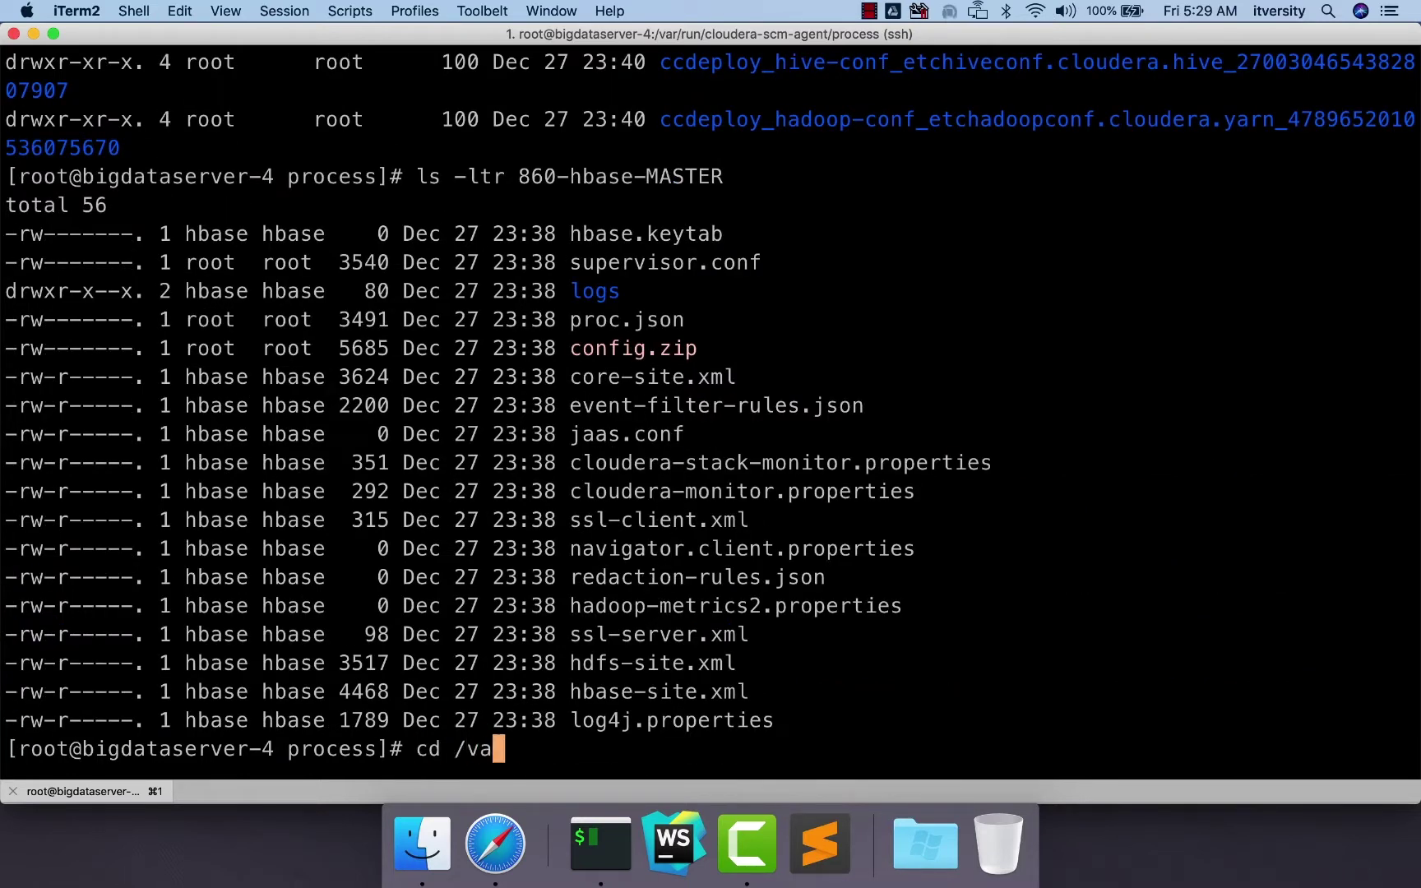
key(Return)
text(ls -ltr)
key(Return)
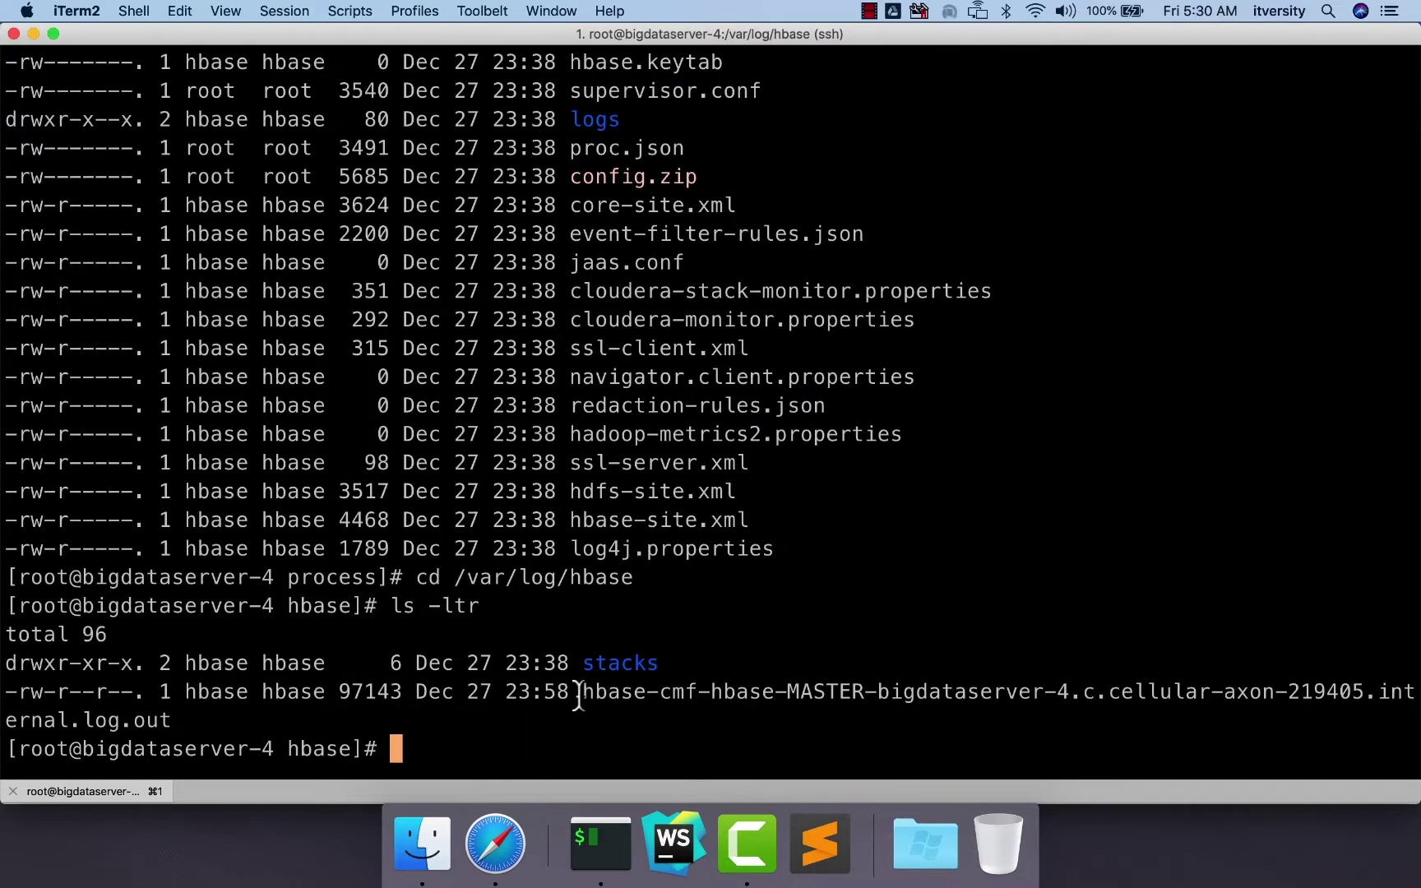
Open the log file hbase-cmf-hbase-MASTER-bigdataserver-4.c.cellular-axon-219405.internal.log.out read-only with view
drag(578, 695, 485, 720)
click(196, 721)
text(view)
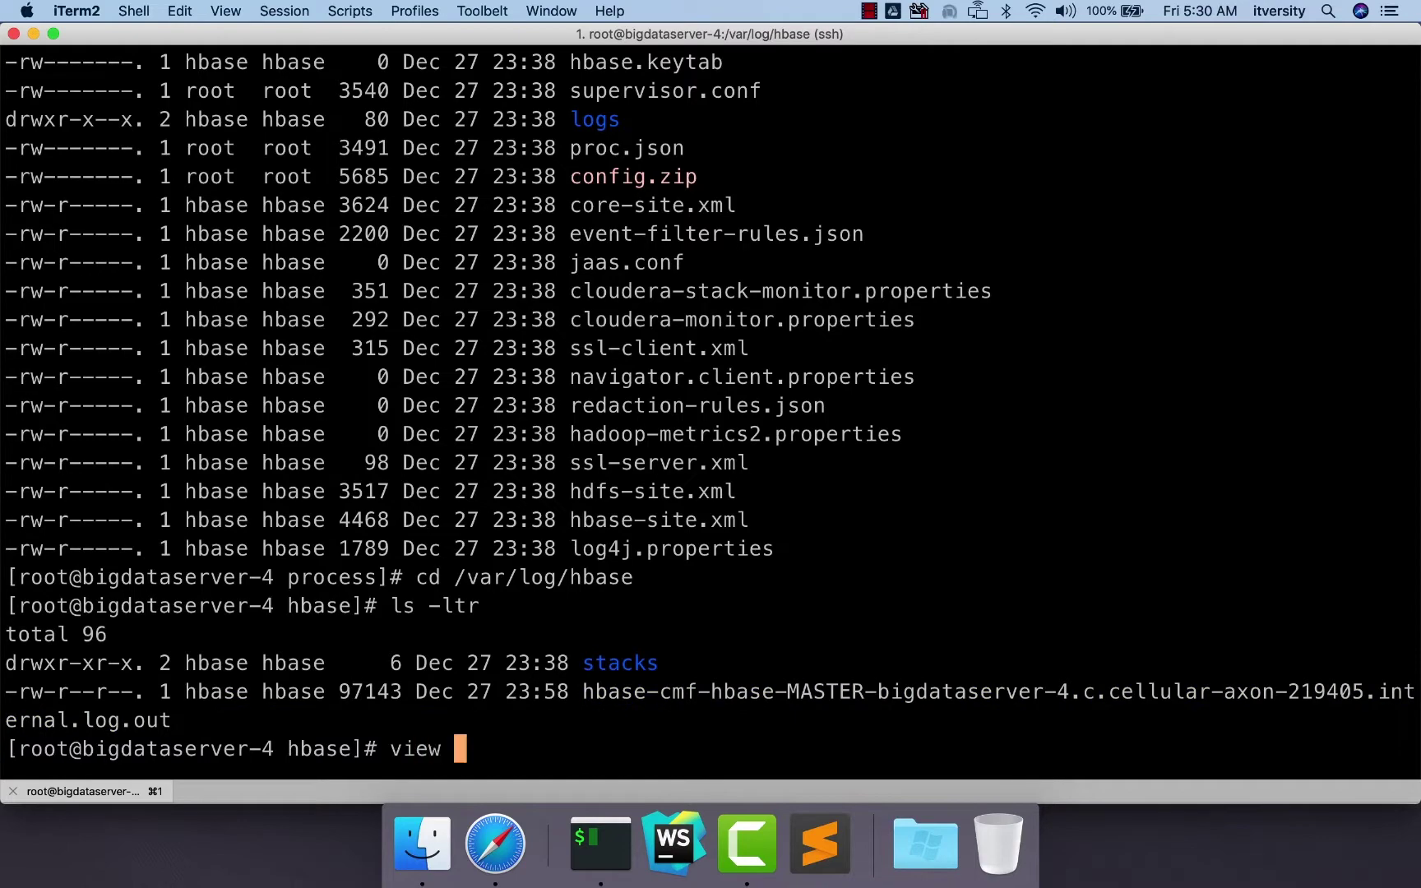
text(hbase-cmf-hbase-MASTER-bigdataserver-4.c.cellular-axon-219405.internal.log.out)
key(Return)
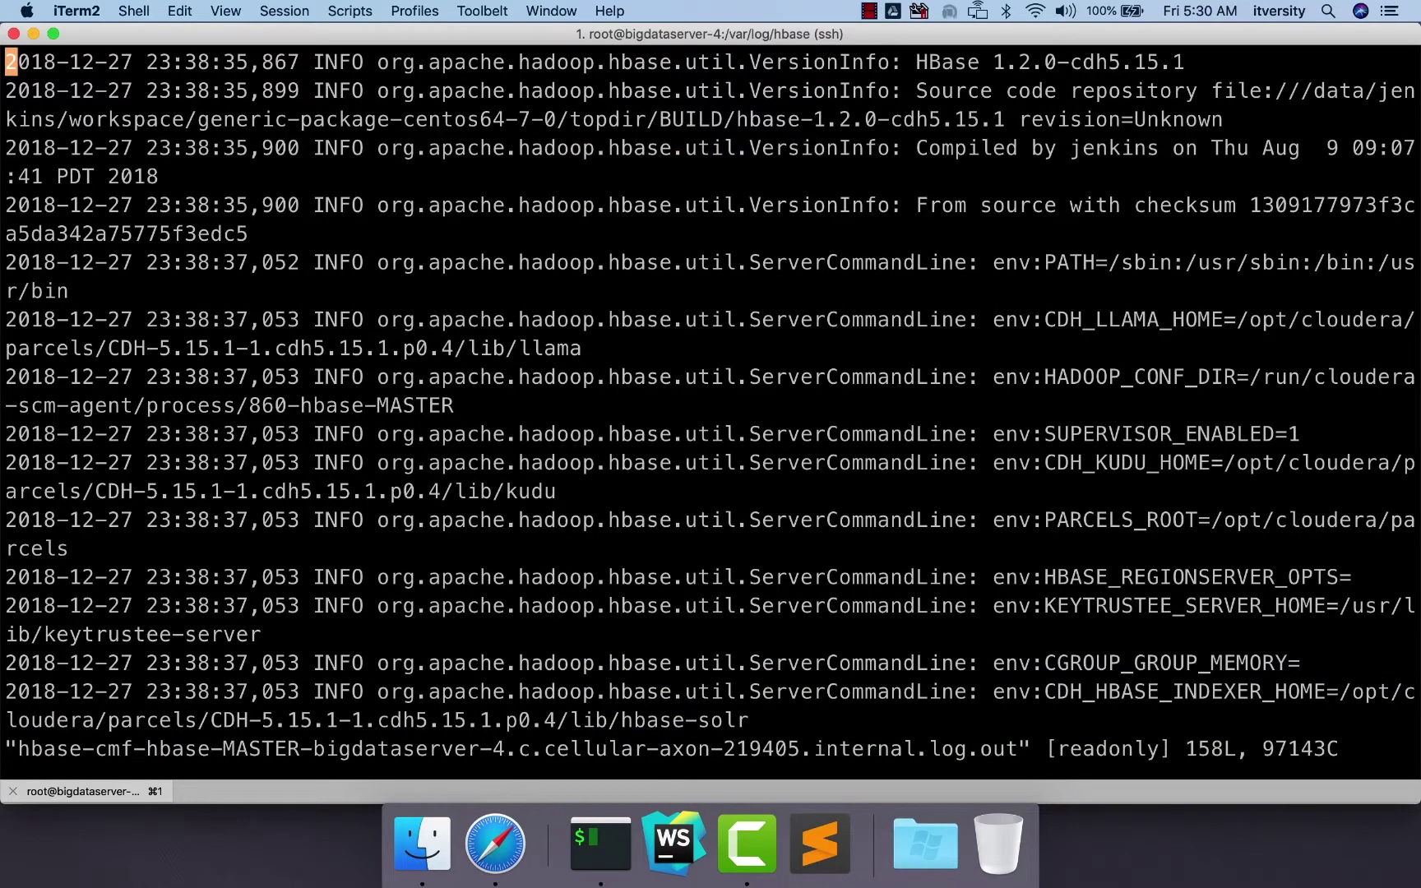
Go to the end of the HBase master log and read back upward through its last entries
key(shift+g)
key(Up)
key(Up)
key(Up)
key(Up)
key(Up)
key(Up)
key(Up)
key(Up)
key(Up)
key(Up)
key(Up)
key(Up)
key(Up)
key(Up)
key(Up)
key(Up)
key(Up)
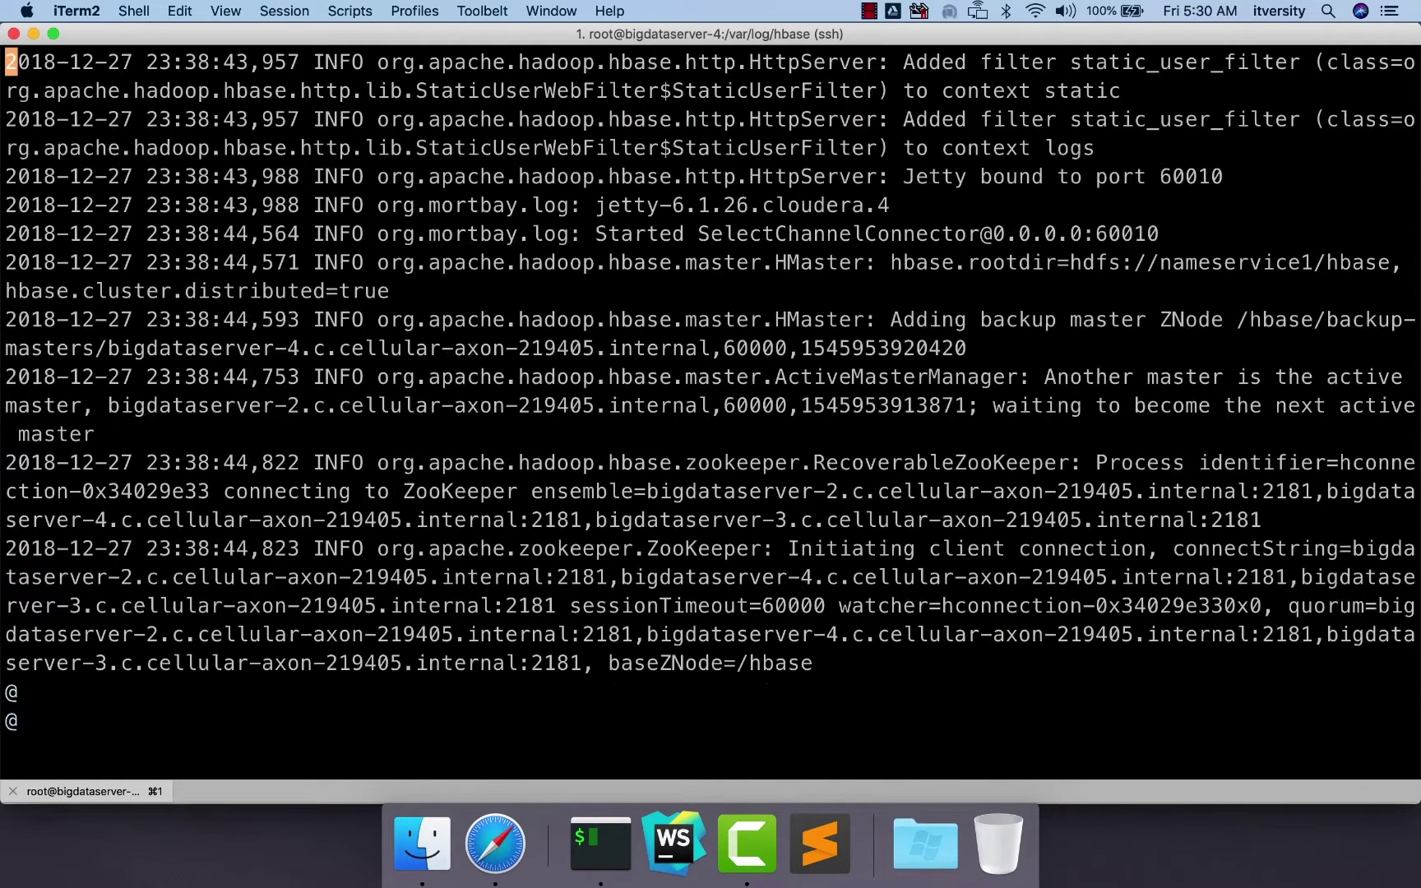
Close the master log, leave bigdataserver-4, and connect to bigdataserver-5 over SSH using the ~/.ssh/google_compute_engine key
text(:q)
key(Return)
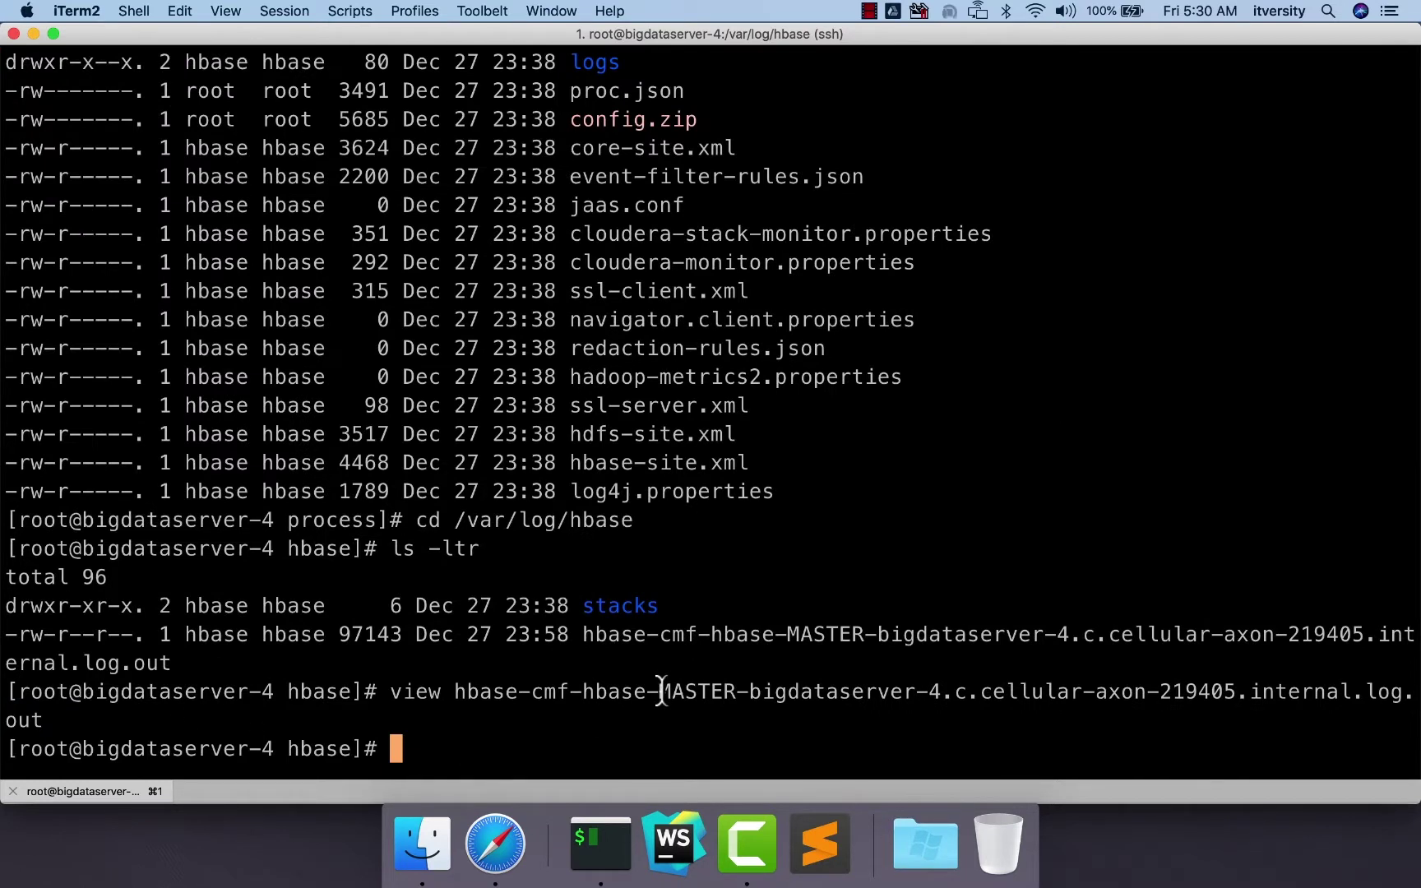
text(exit)
key(Return)
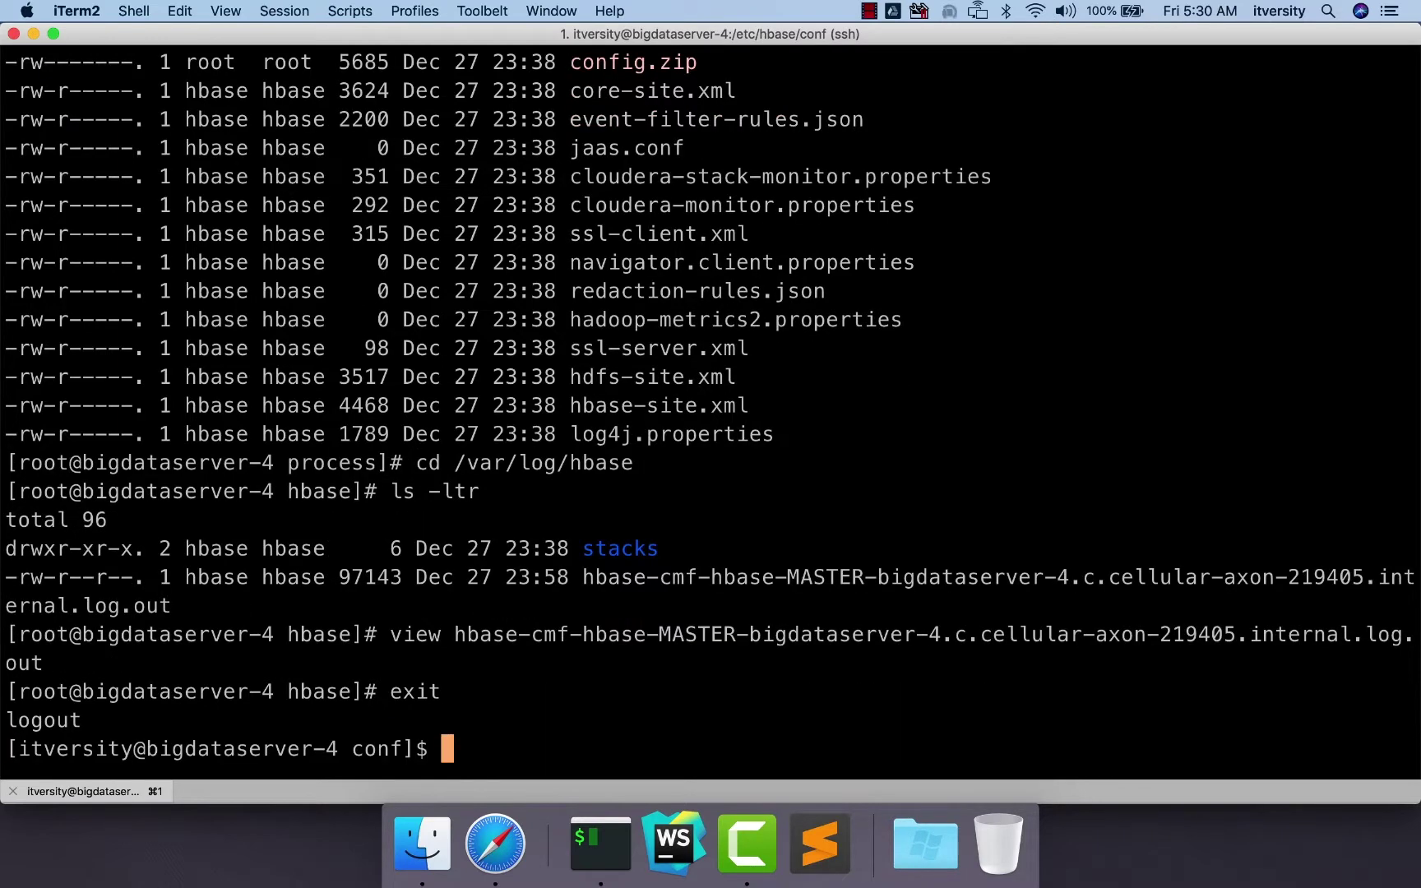
key(Up)
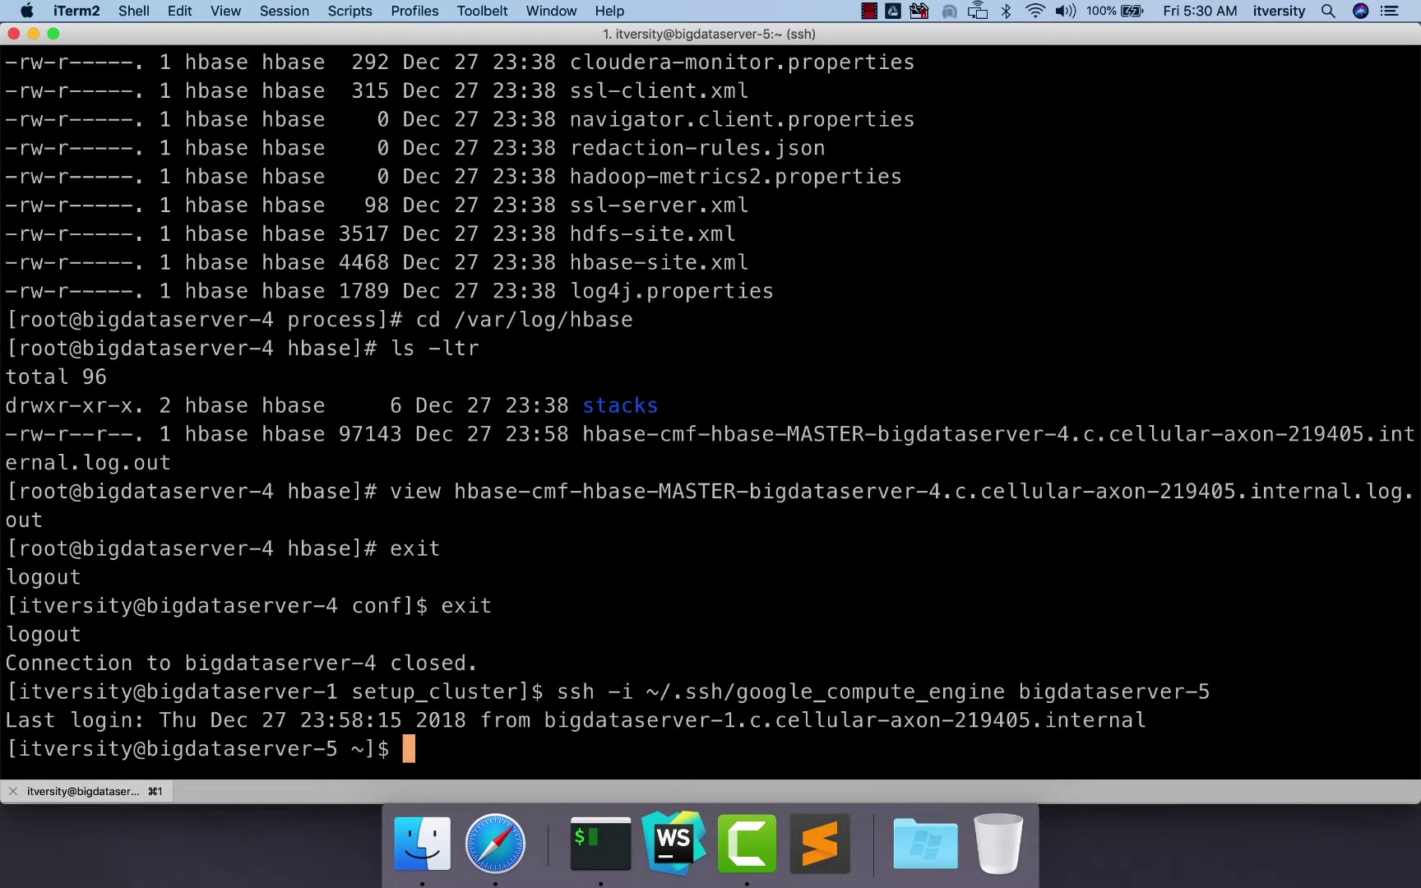
Switch to root on bigdataserver-5 and list the contents of /var/log/hbase/ in long format, oldest first
text(sudo su - root)
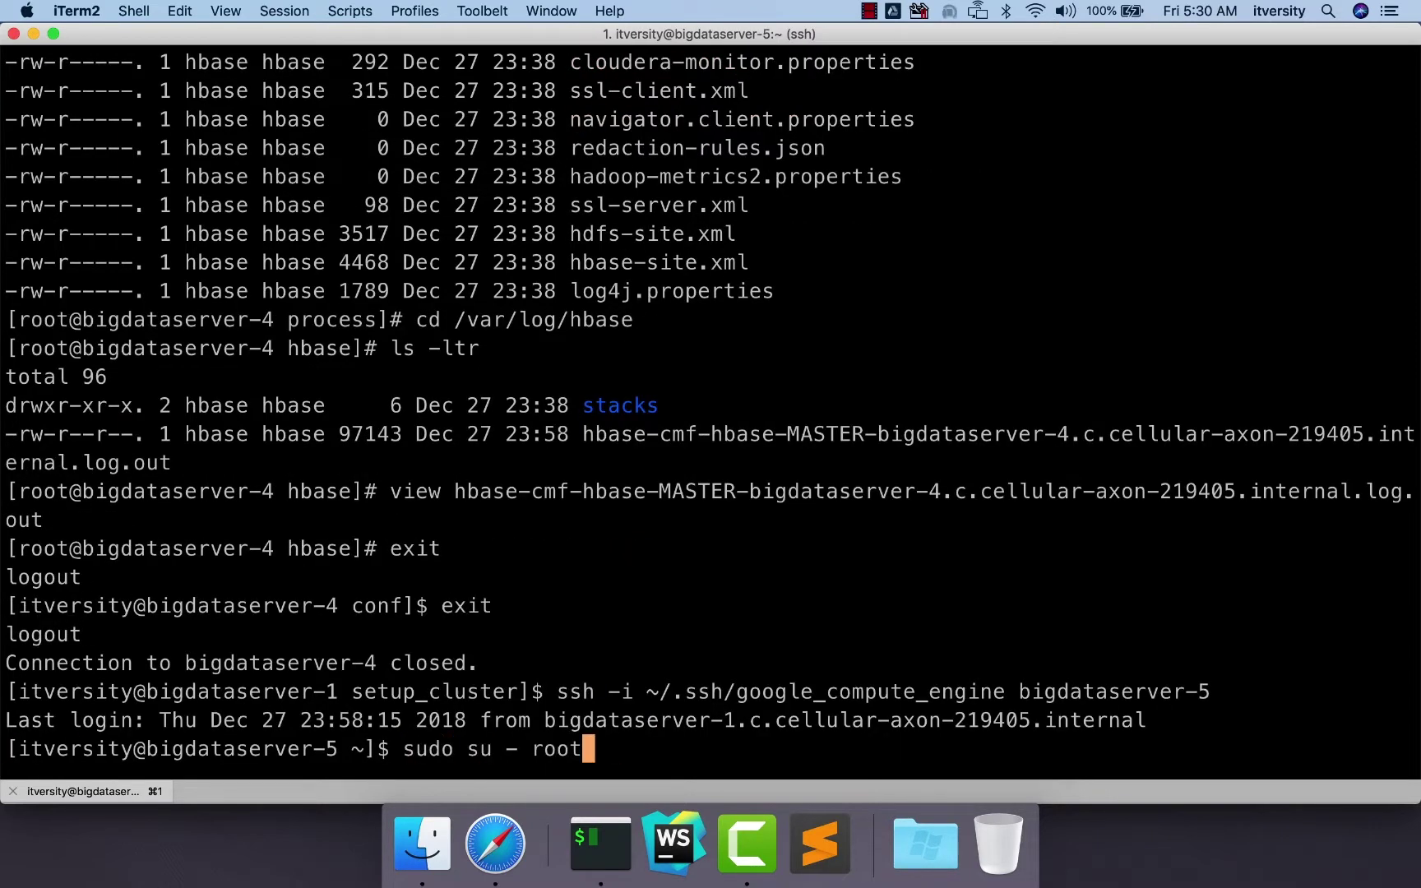
key(Return)
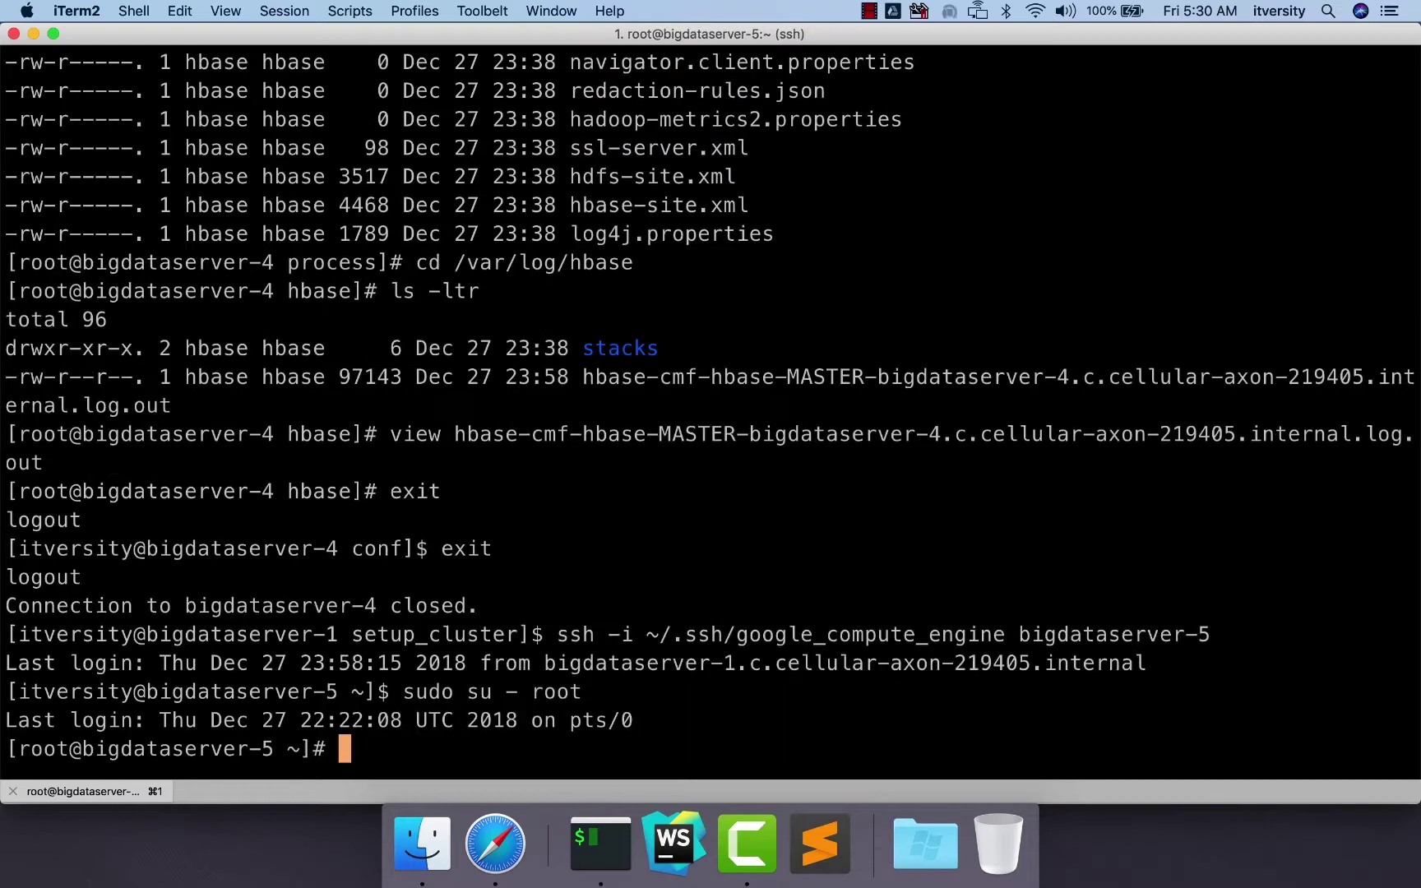
text(cd /var/log/hbase/)
key(Return)
text(ls -ltr)
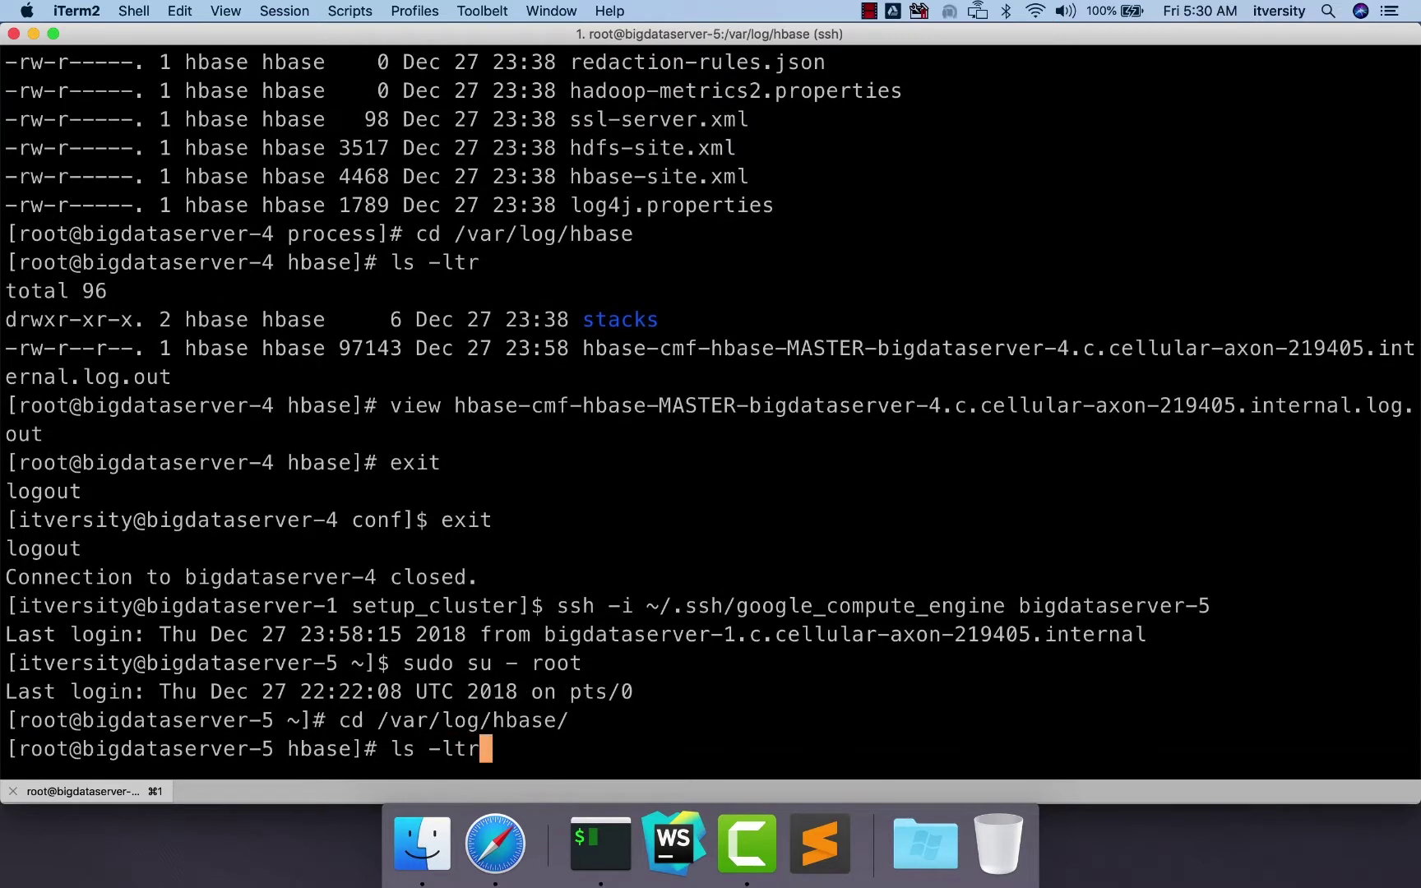
key(Return)
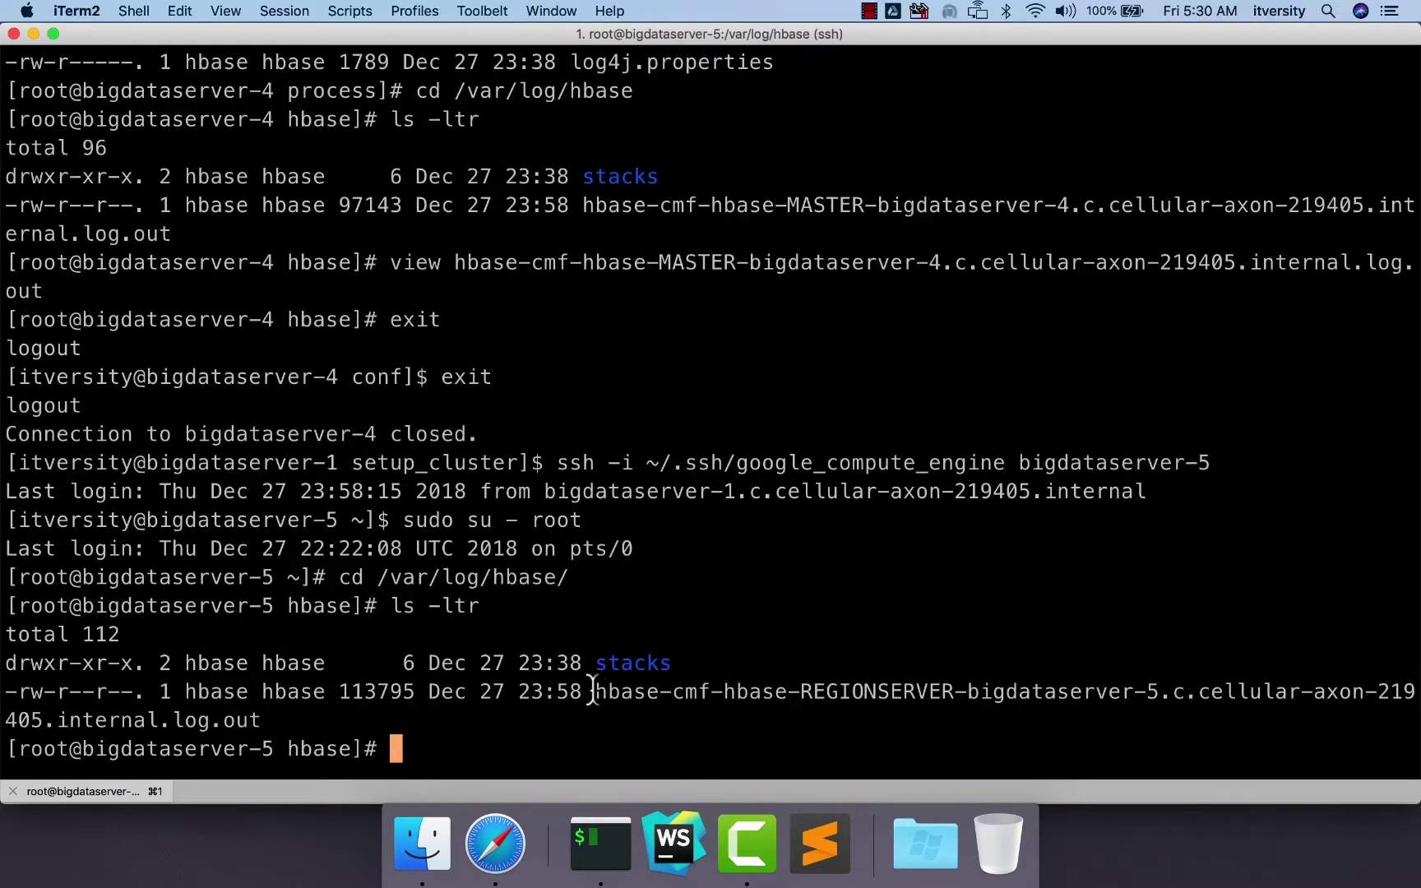
View the log hbase-cmf-hbase-REGIONSERVER-bigdataserver-5.c.cellular-axon-219405.internal.log.out read-only, then close it
text(view)
double_click(634, 691)
text(hbase-cmf-hbase-REGIONSERVER-bigdataserver-5.c.cellular-axon-219405.internal.log.out)
key(Return)
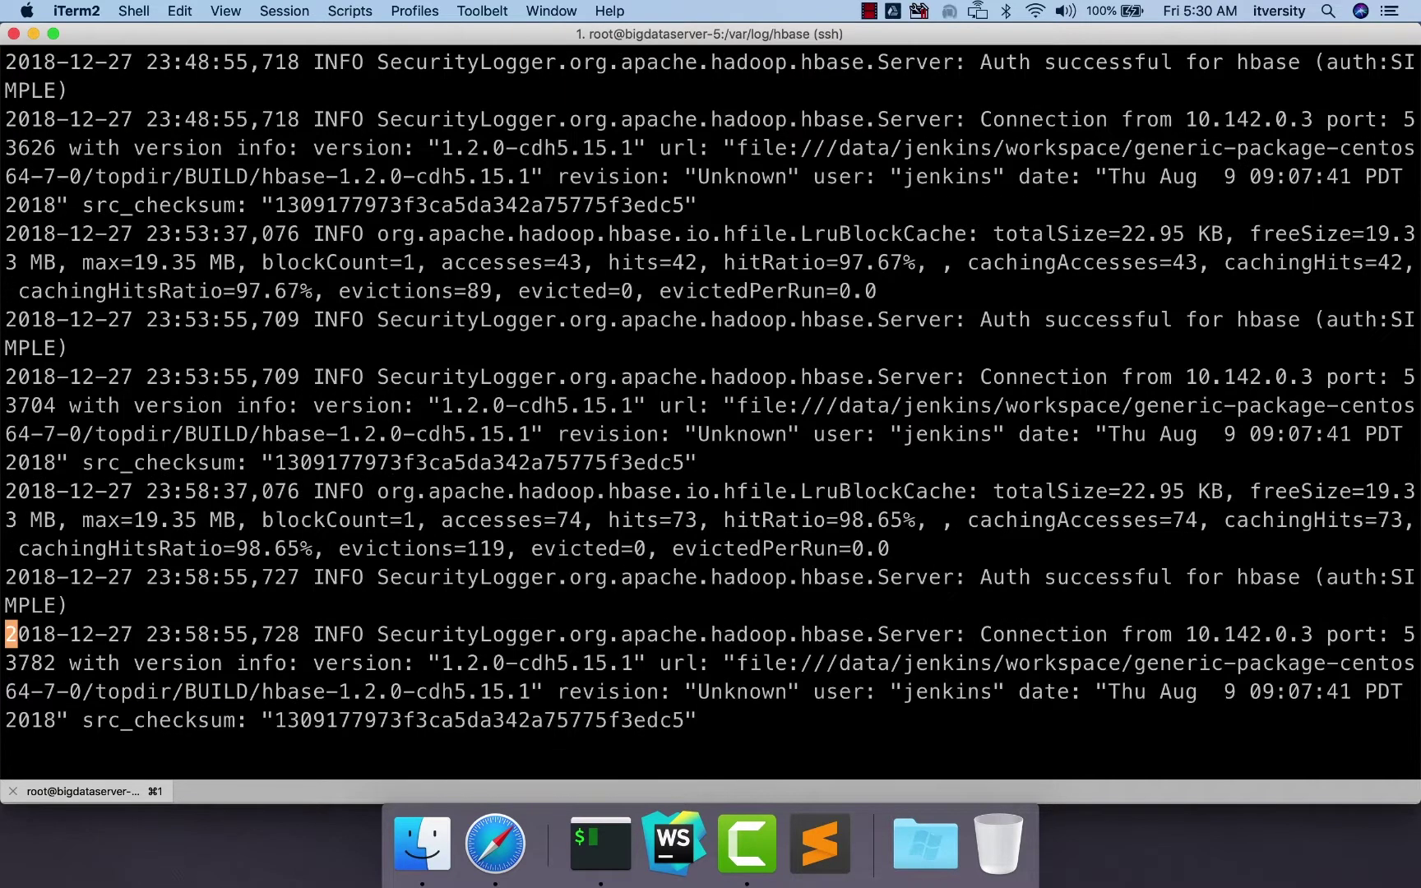
text(:x)
key(Return)
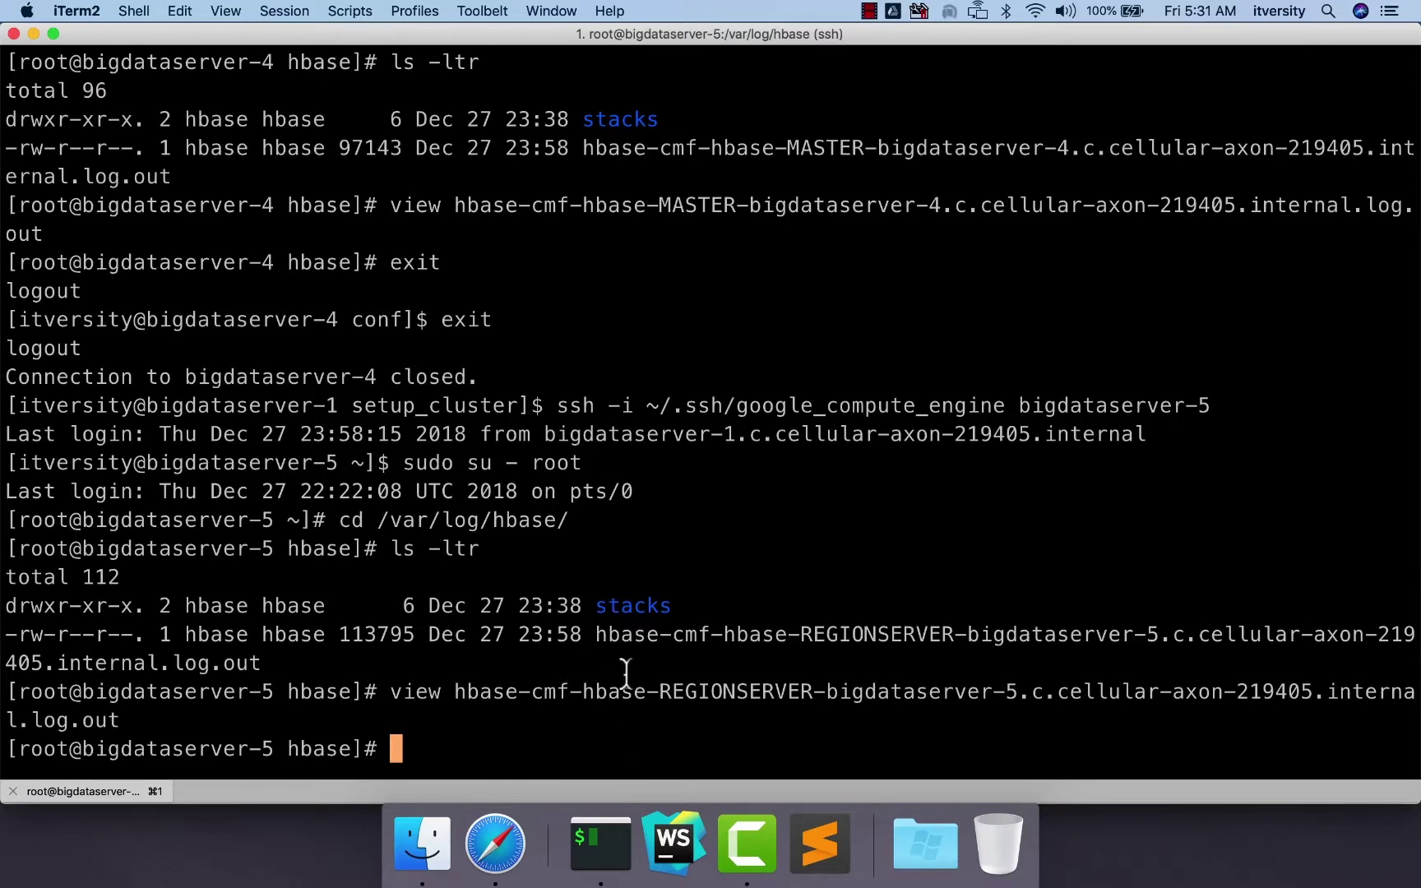
Switch to Cloudera Manager in Safari and review the full list of HBase role instances and their hosts
click(460, 851)
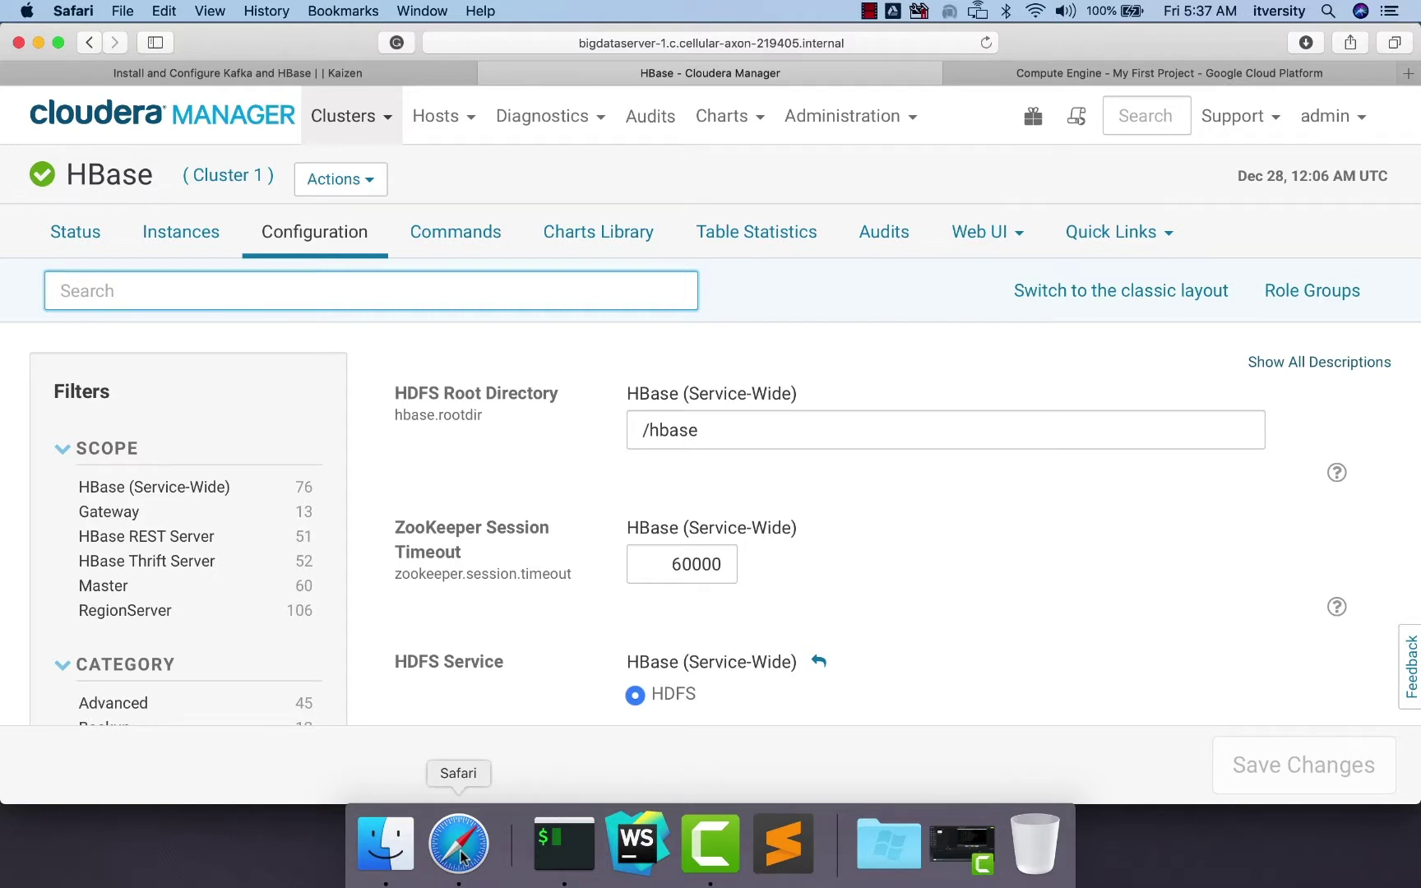
click(196, 240)
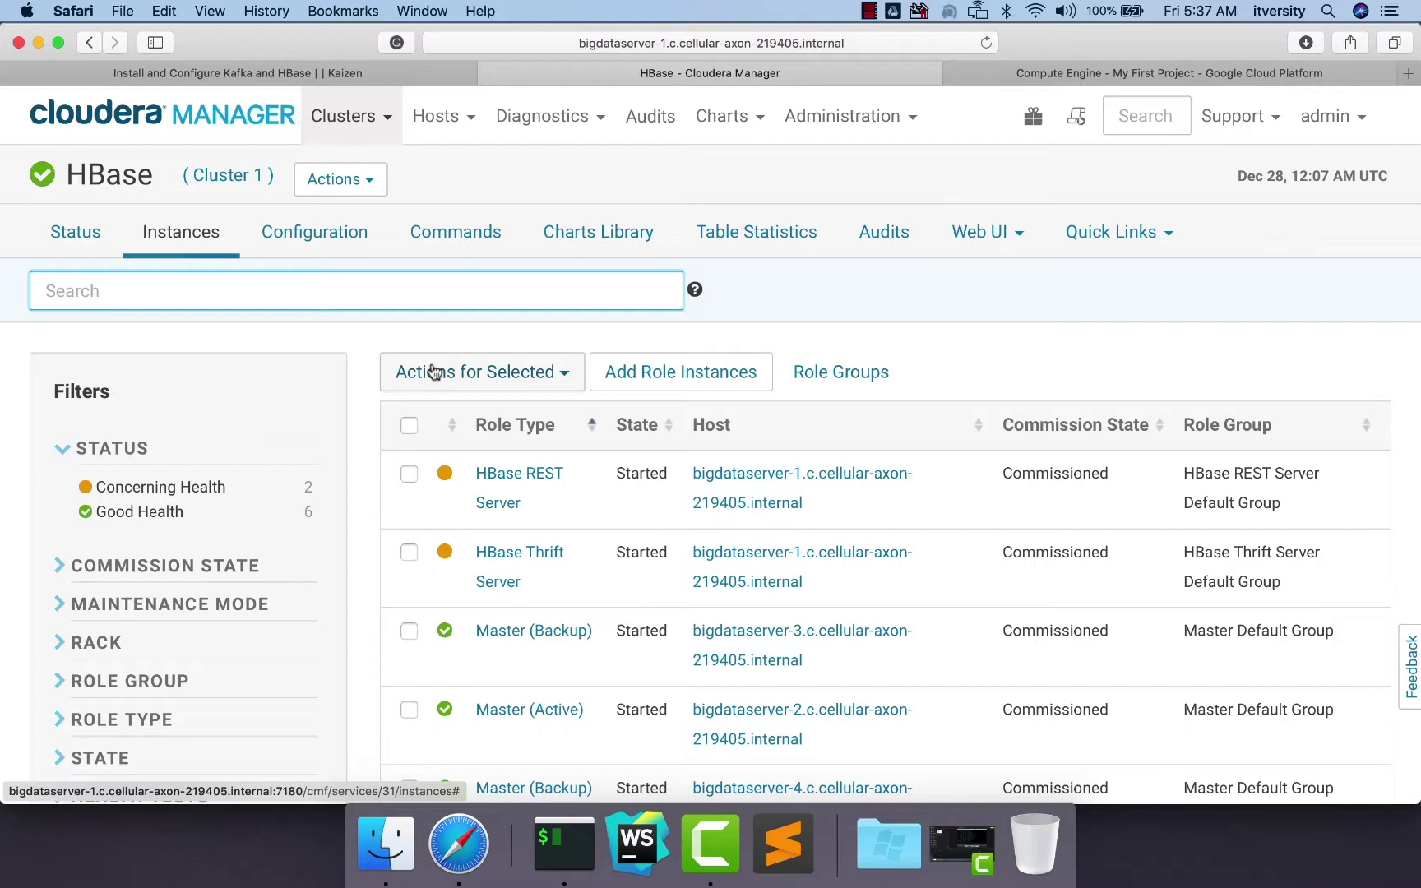
scroll(465, 572, down, 4)
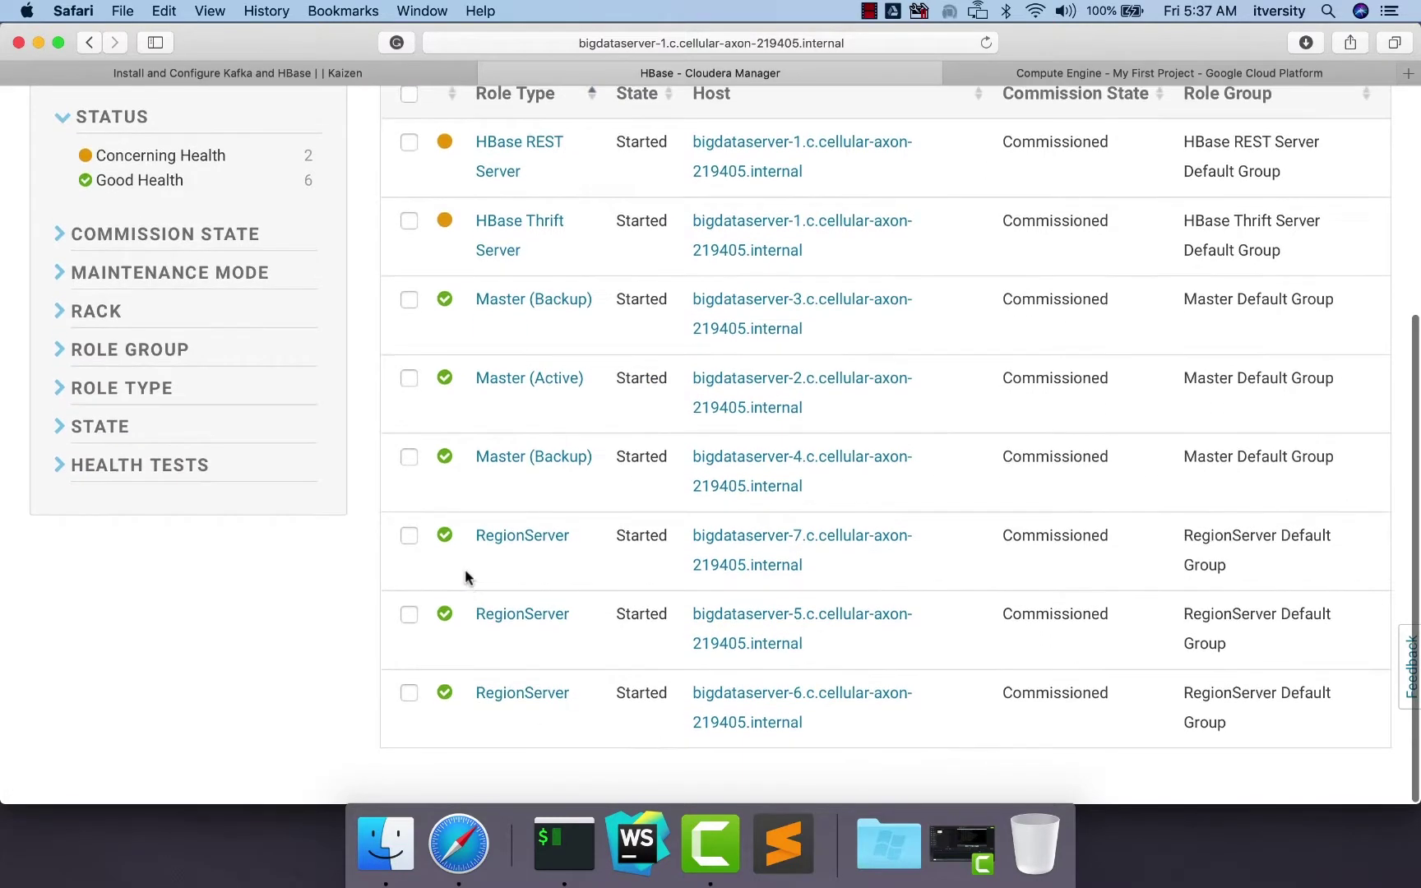
scroll(466, 576, up, 3)
scroll(465, 576, up, 2)
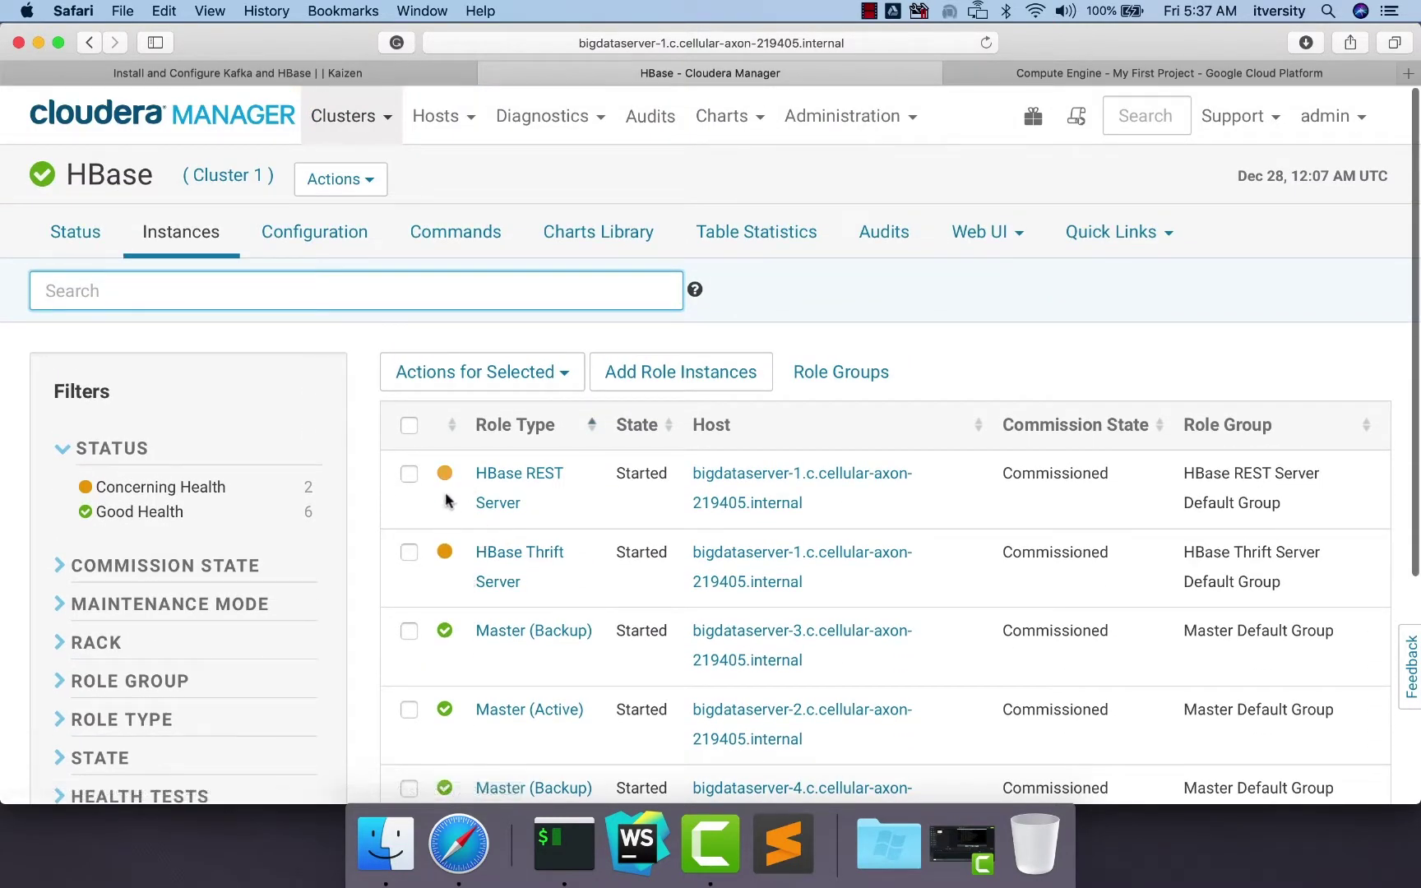
Add HBase Gateway role instances on all hosts, bigdataserver-1 through bigdataserver-7
click(671, 376)
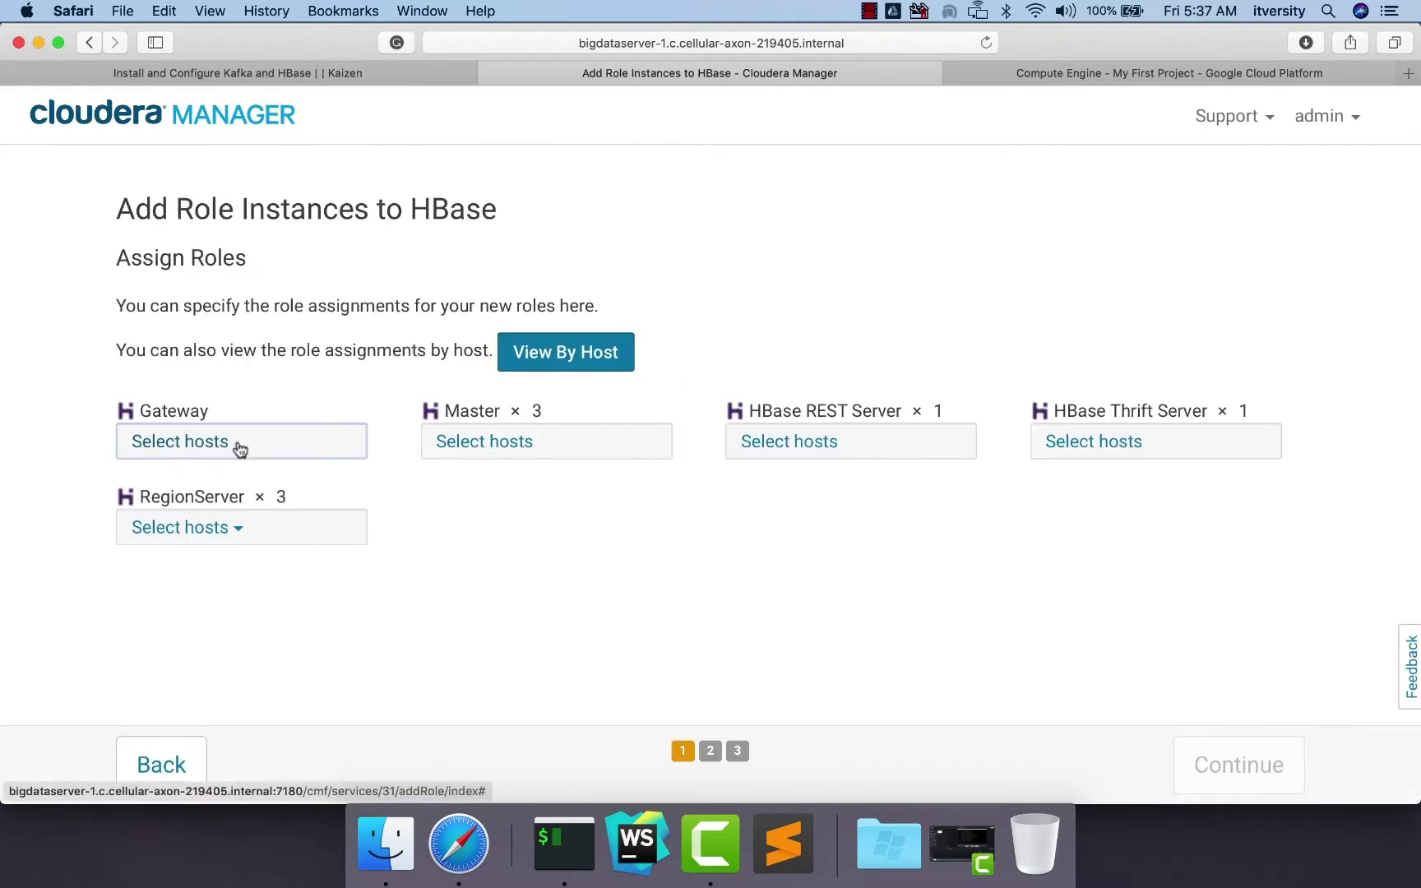
click(241, 449)
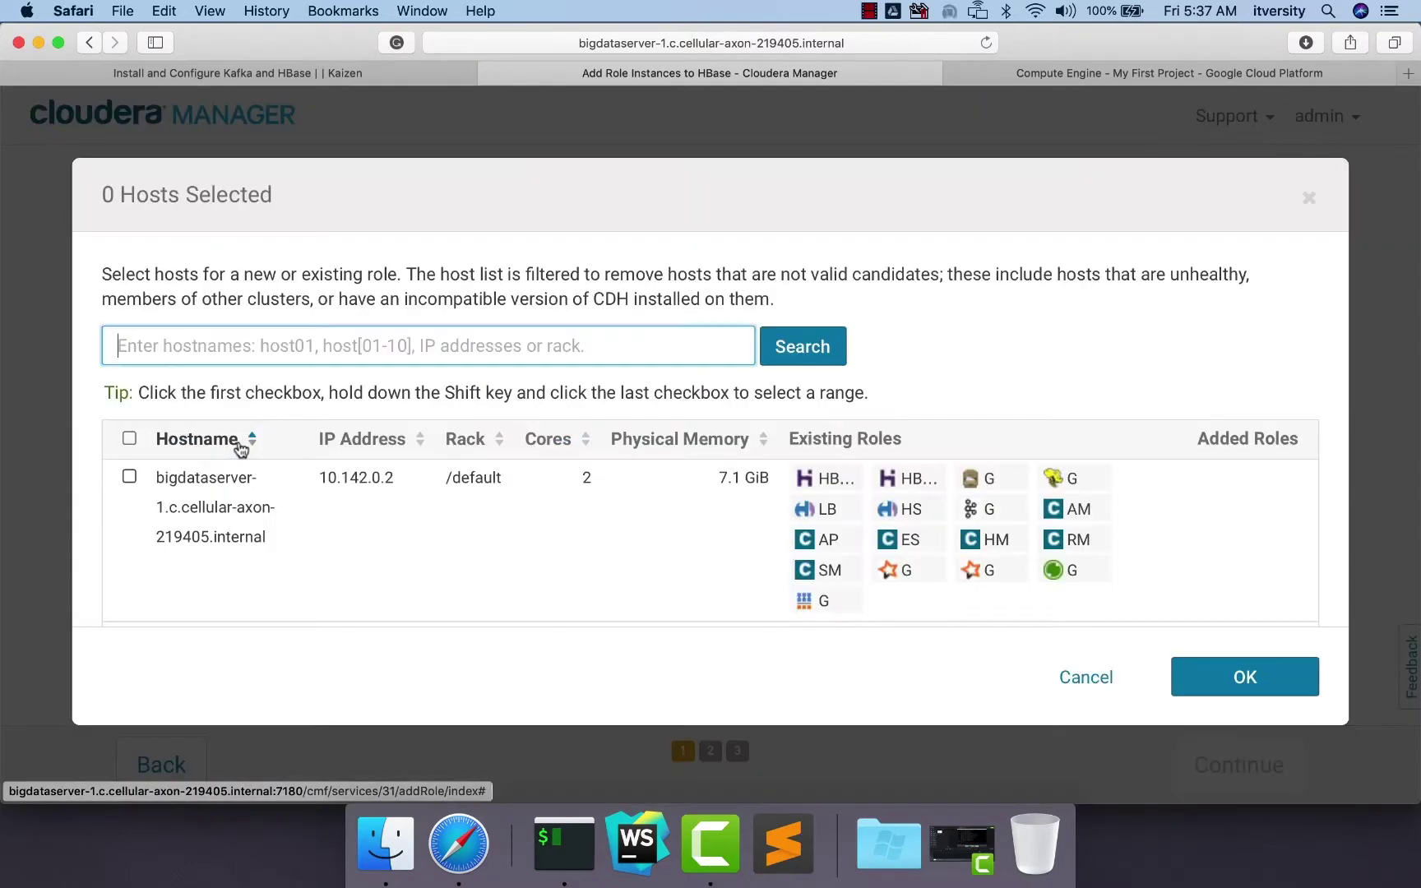
click(130, 440)
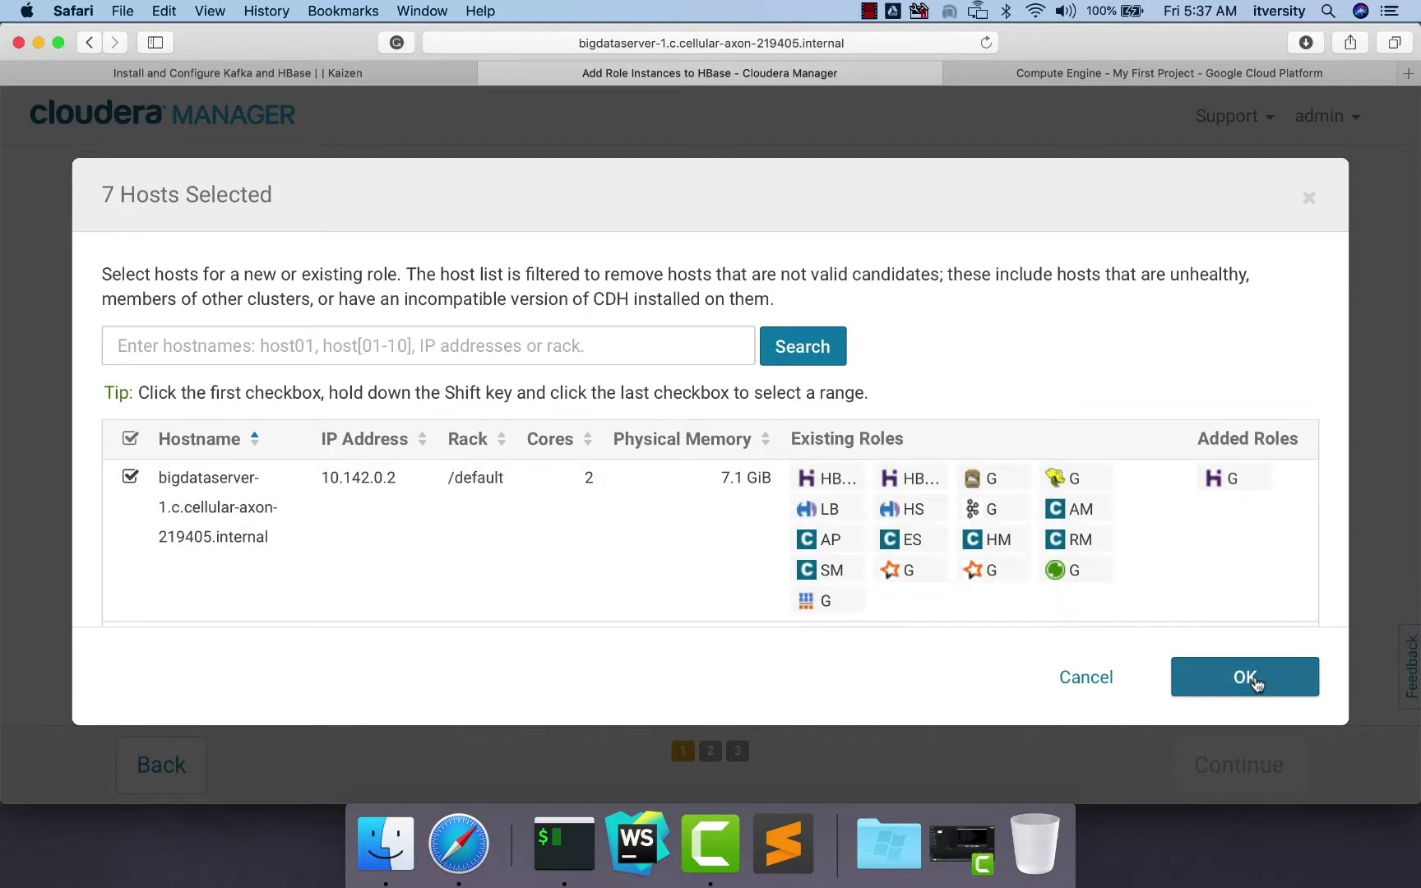
click(1245, 678)
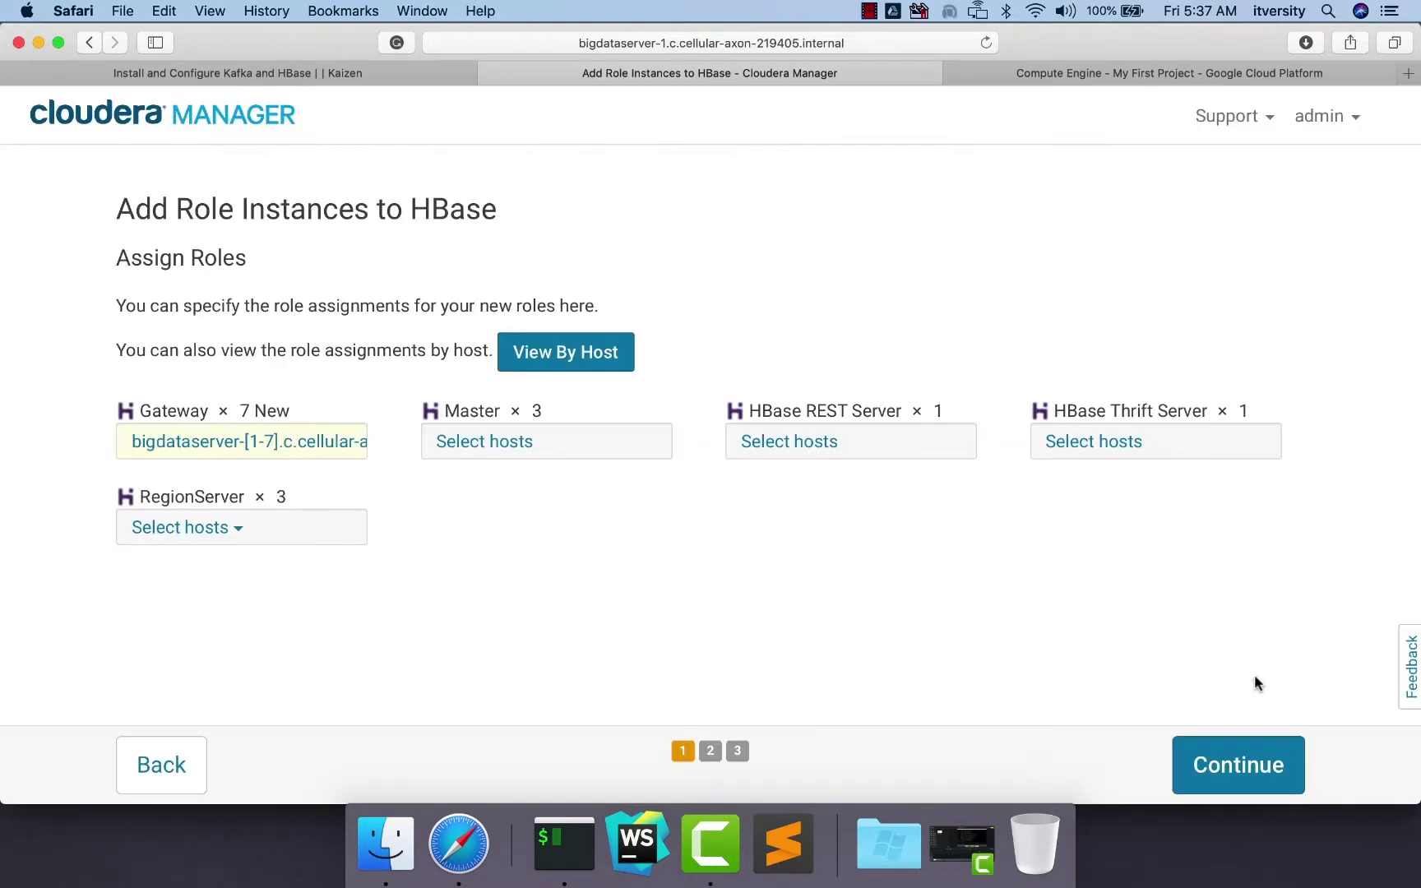
click(1239, 766)
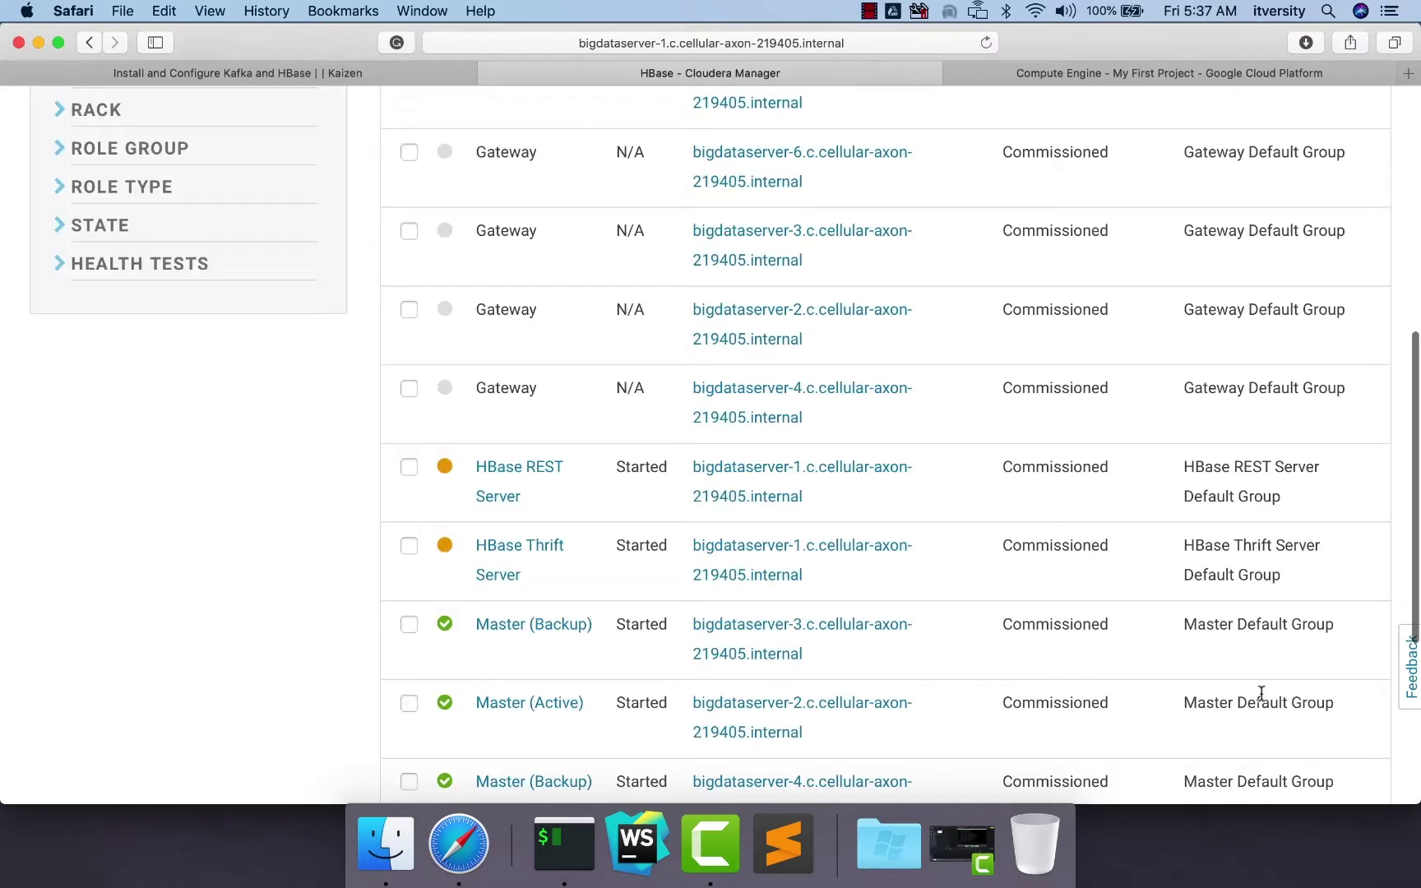
Open the stale configurations for HBase and deploy the client configuration to Cluster 1
scroll(511, 382, up, 10)
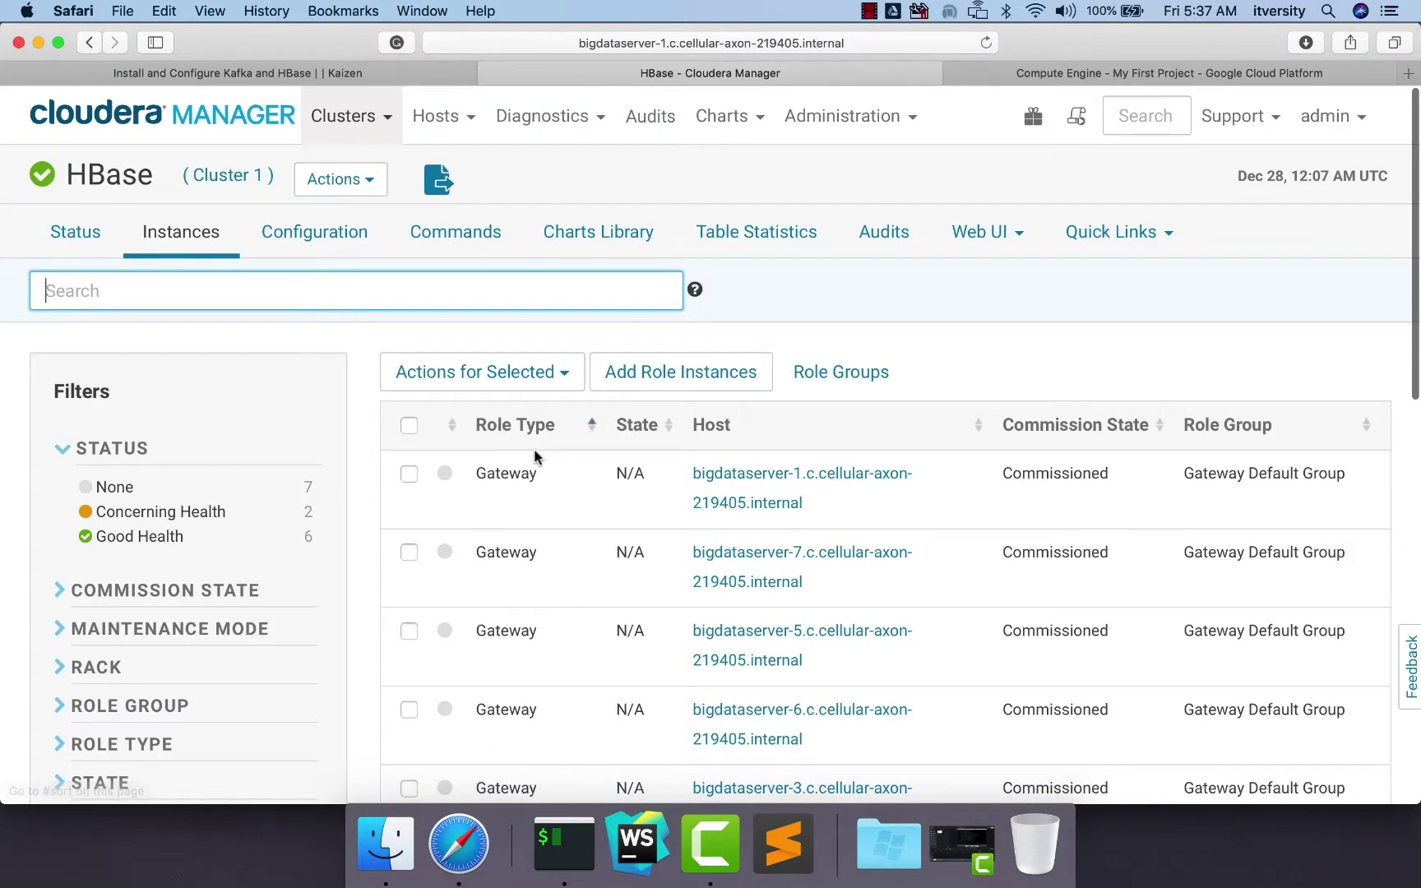
click(438, 181)
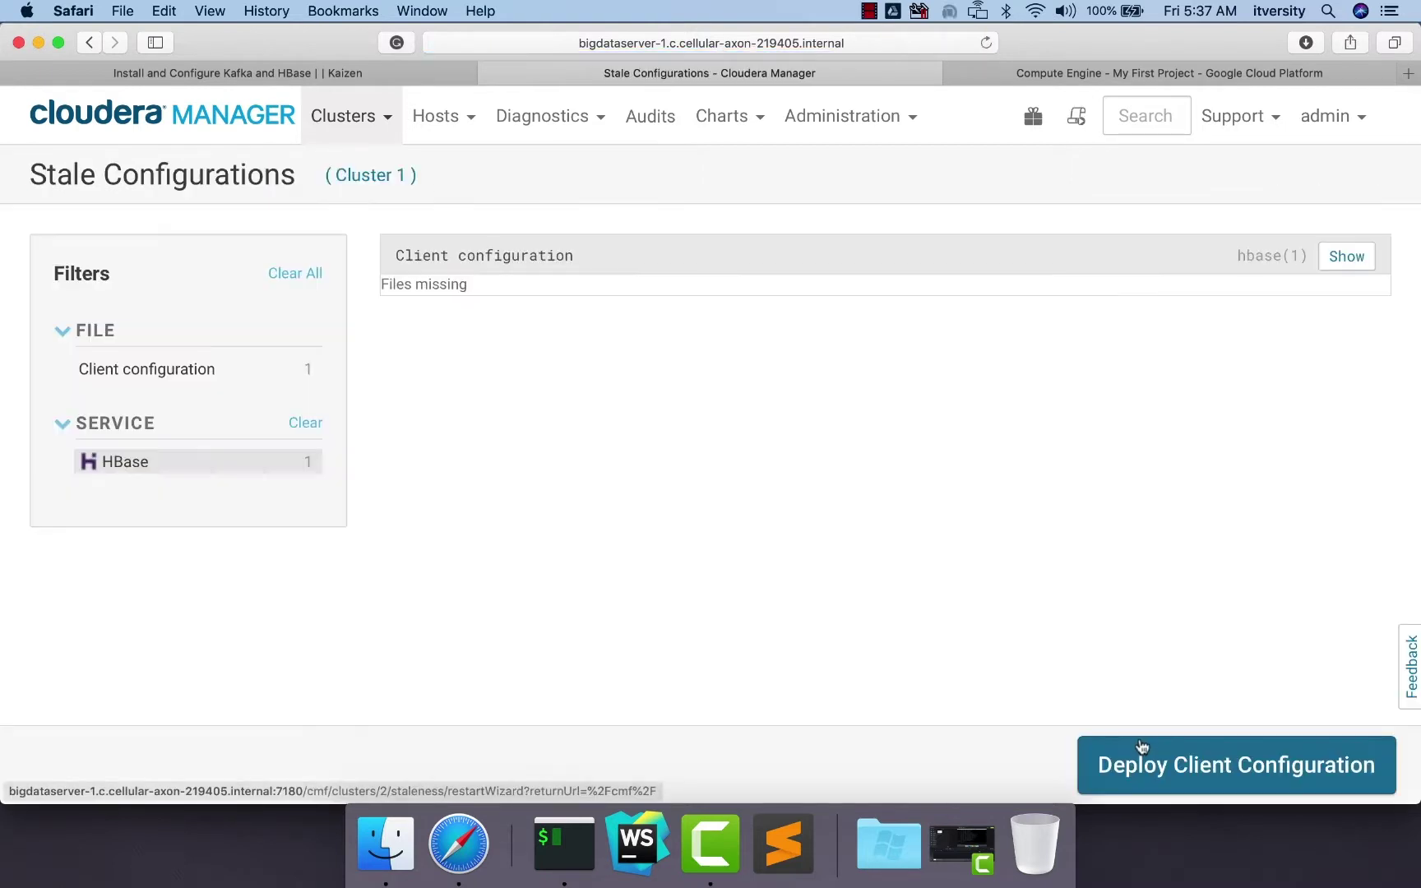
click(1139, 762)
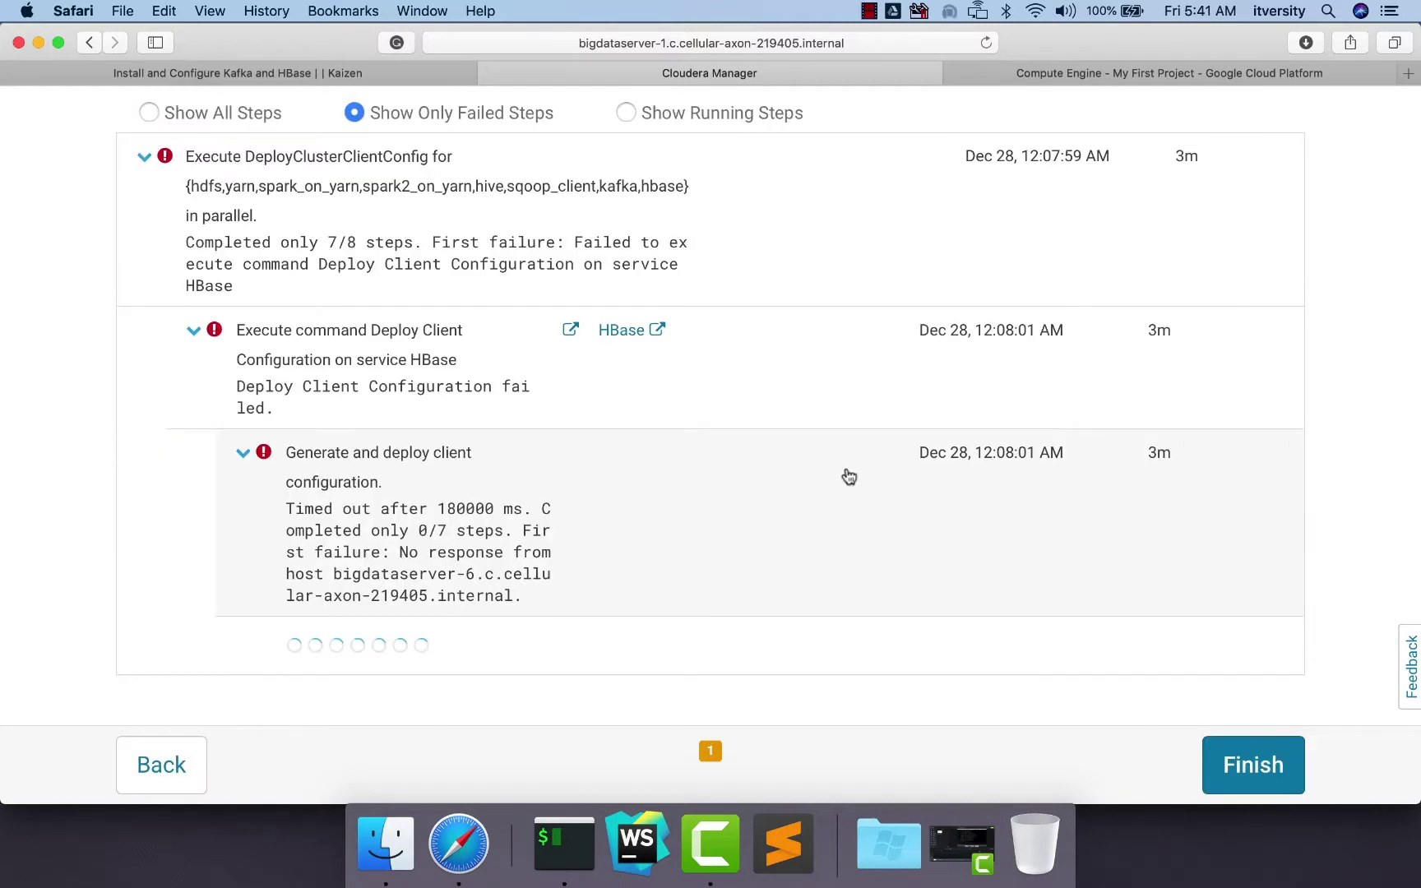
Review the status and step details of the Deploy Client Configuration command, then finish the wizard
scroll(846, 476, up, 5)
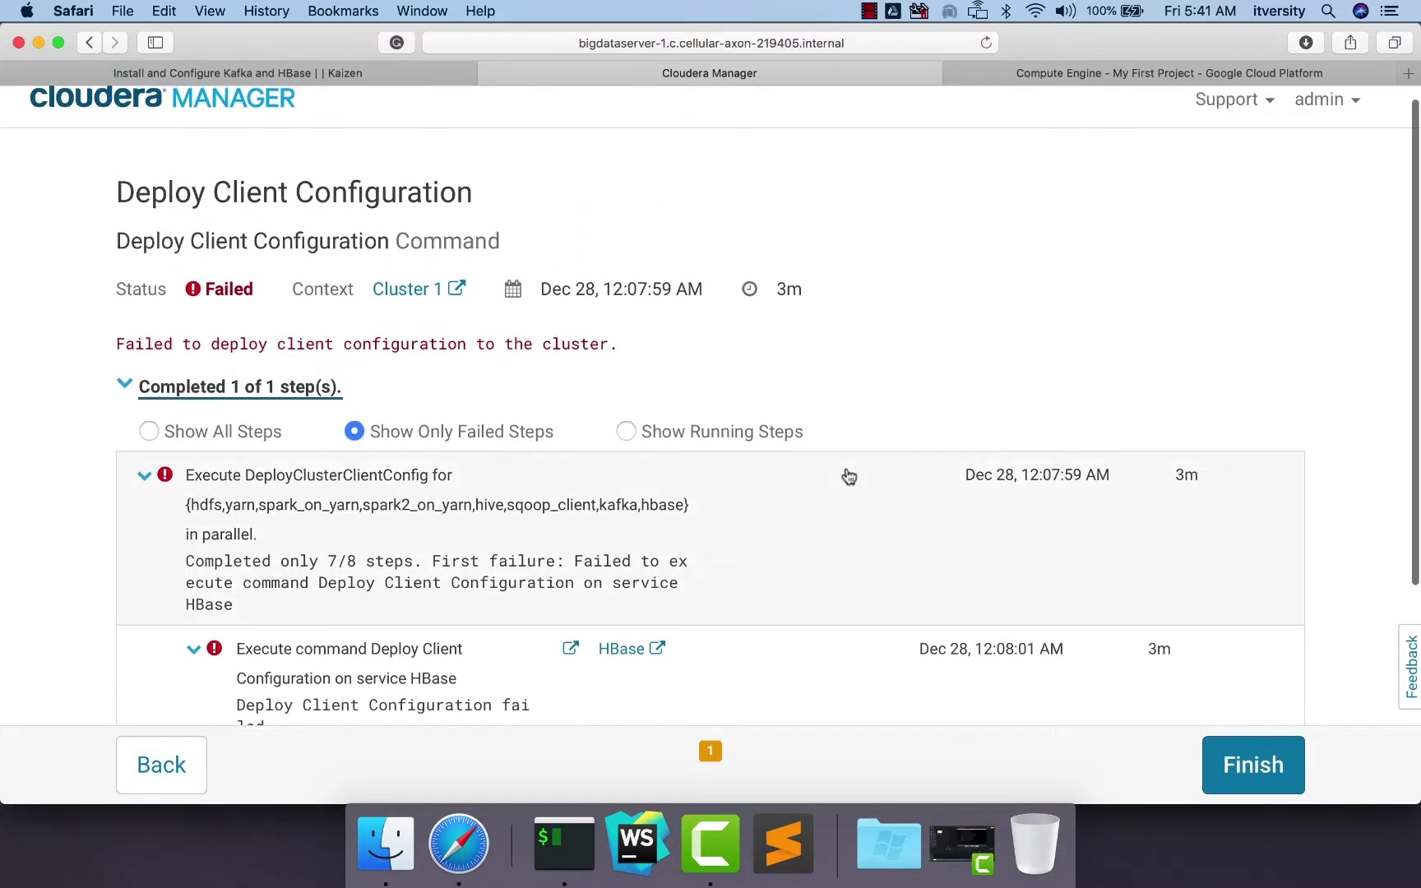
scroll(848, 477, down, 2)
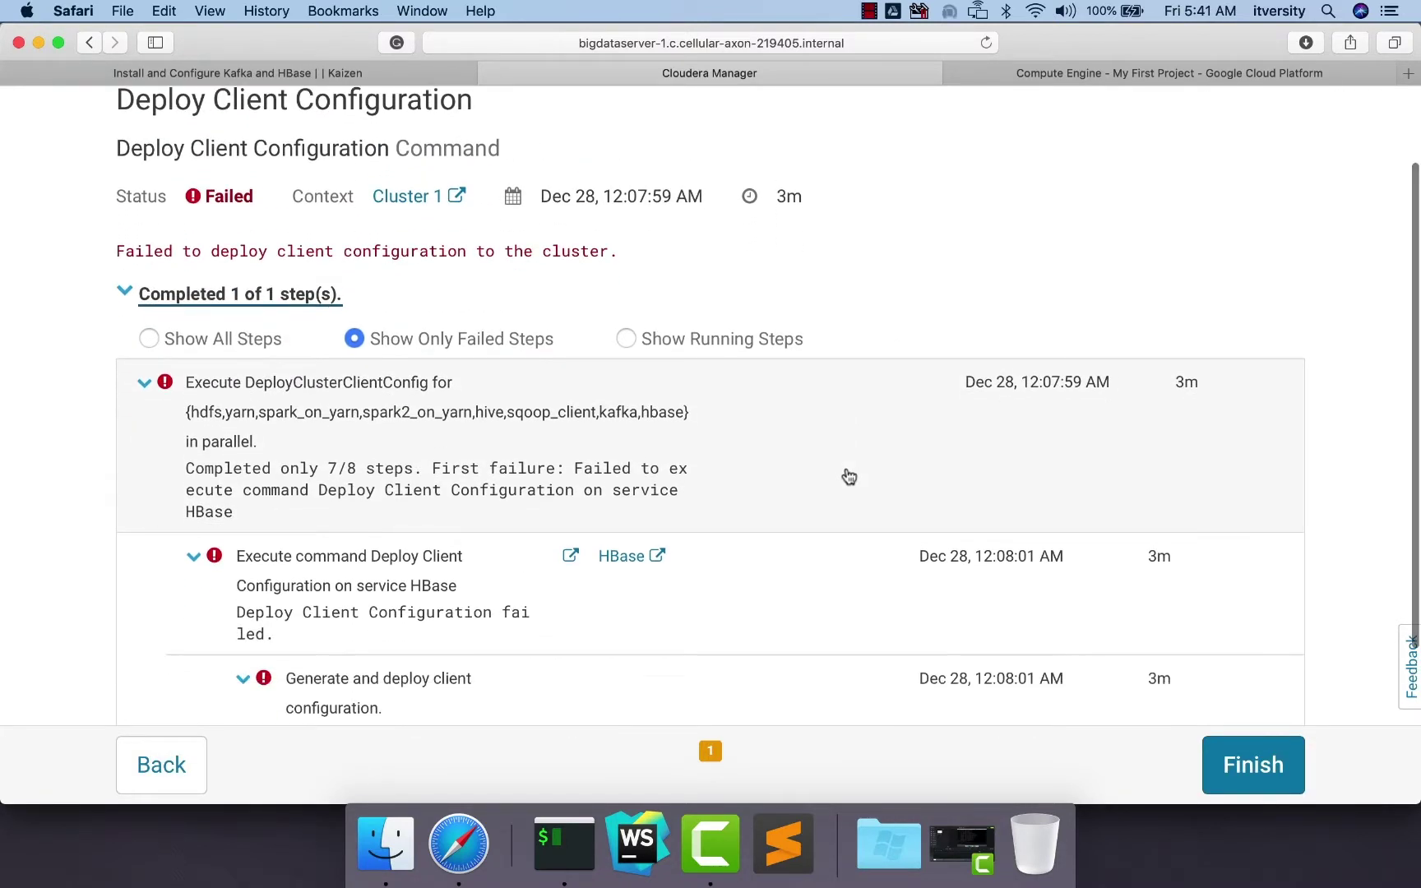
scroll(849, 477, down, 3)
click(1247, 779)
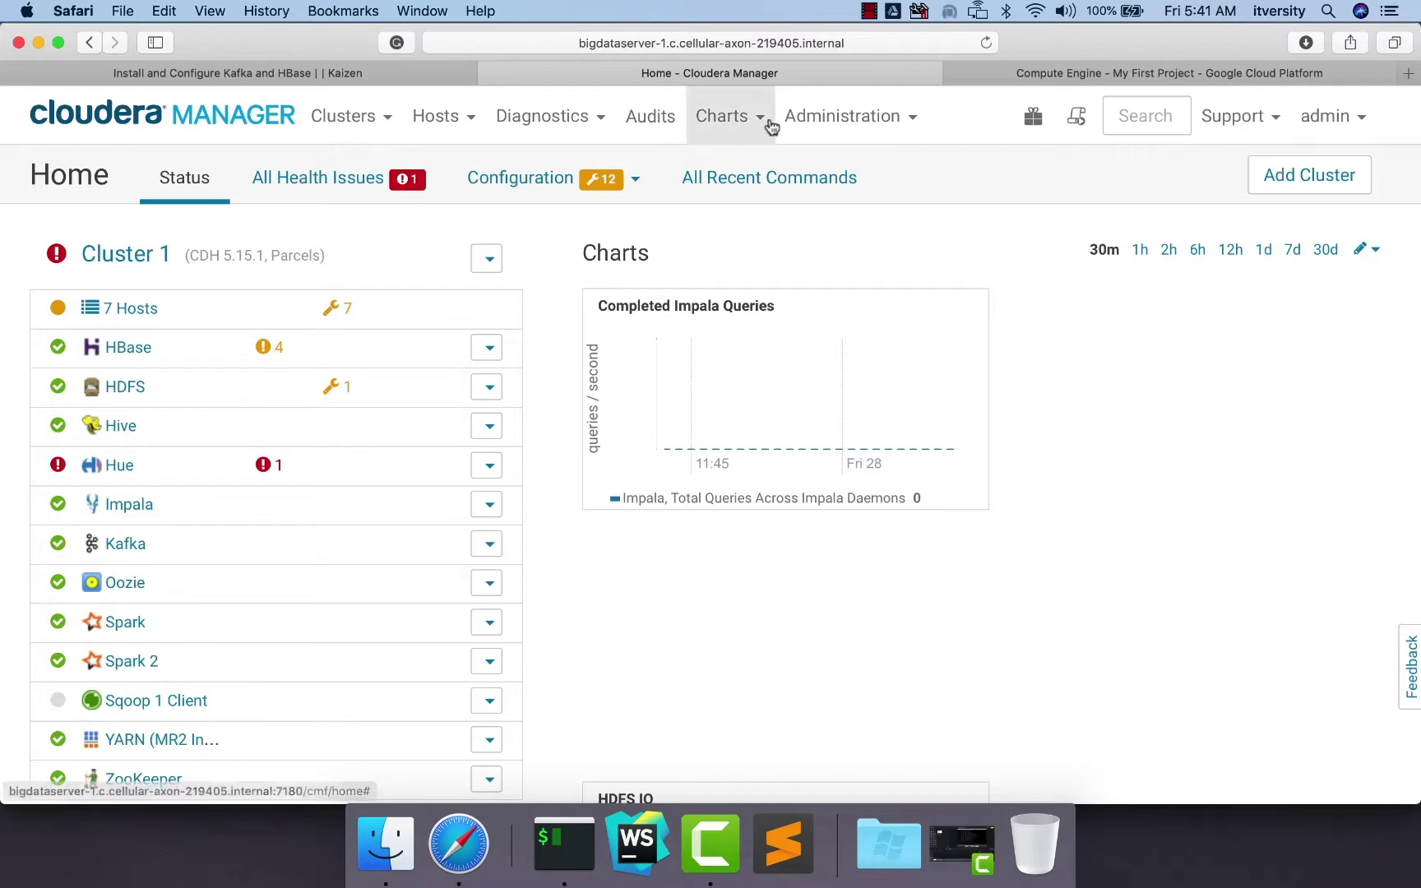
Reload the Cloudera Manager home page and check the Gateway roles among the HBase instances
click(902, 44)
key(Return)
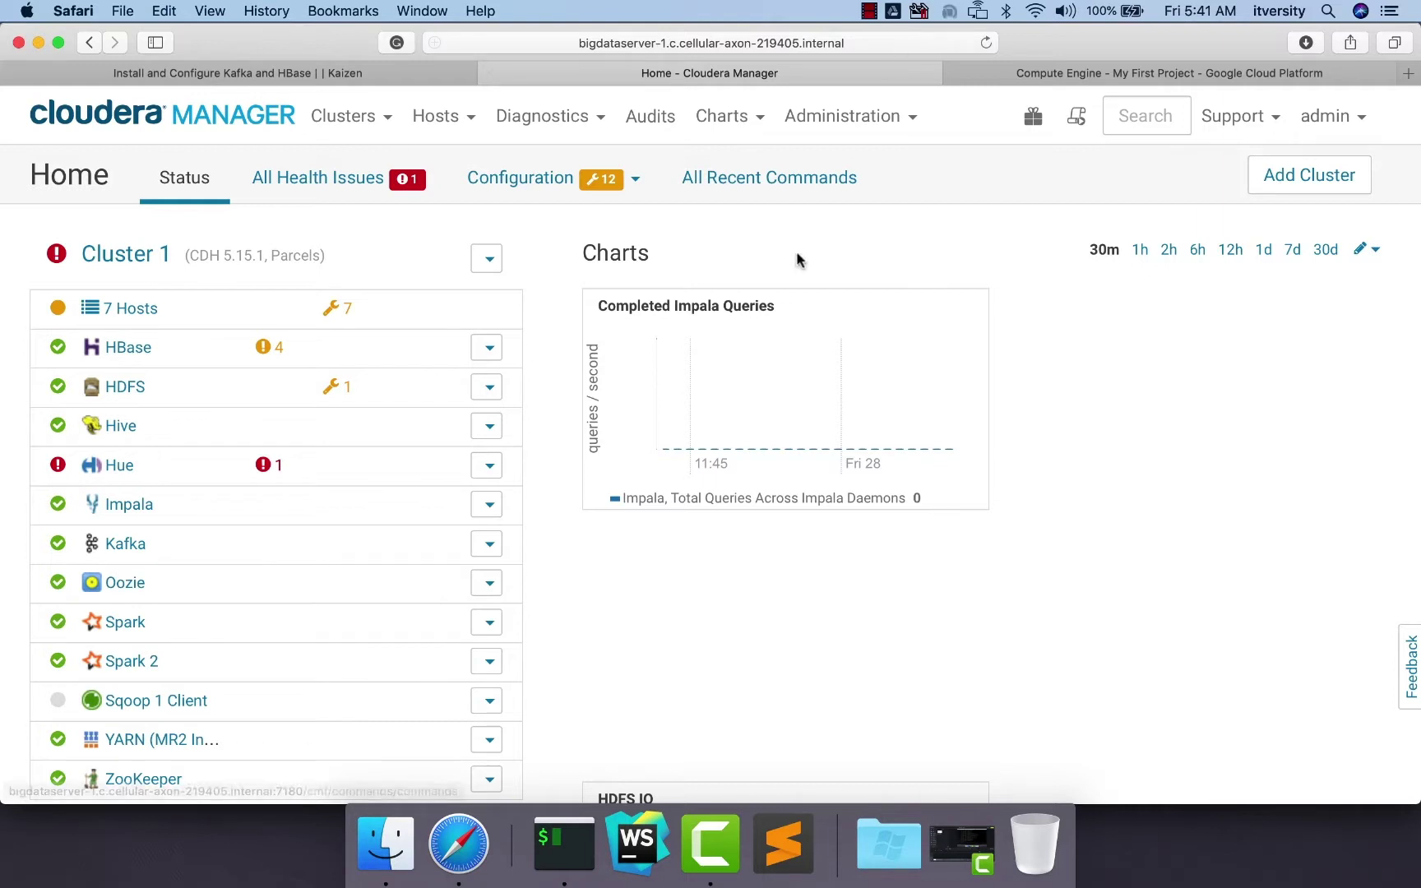
click(125, 347)
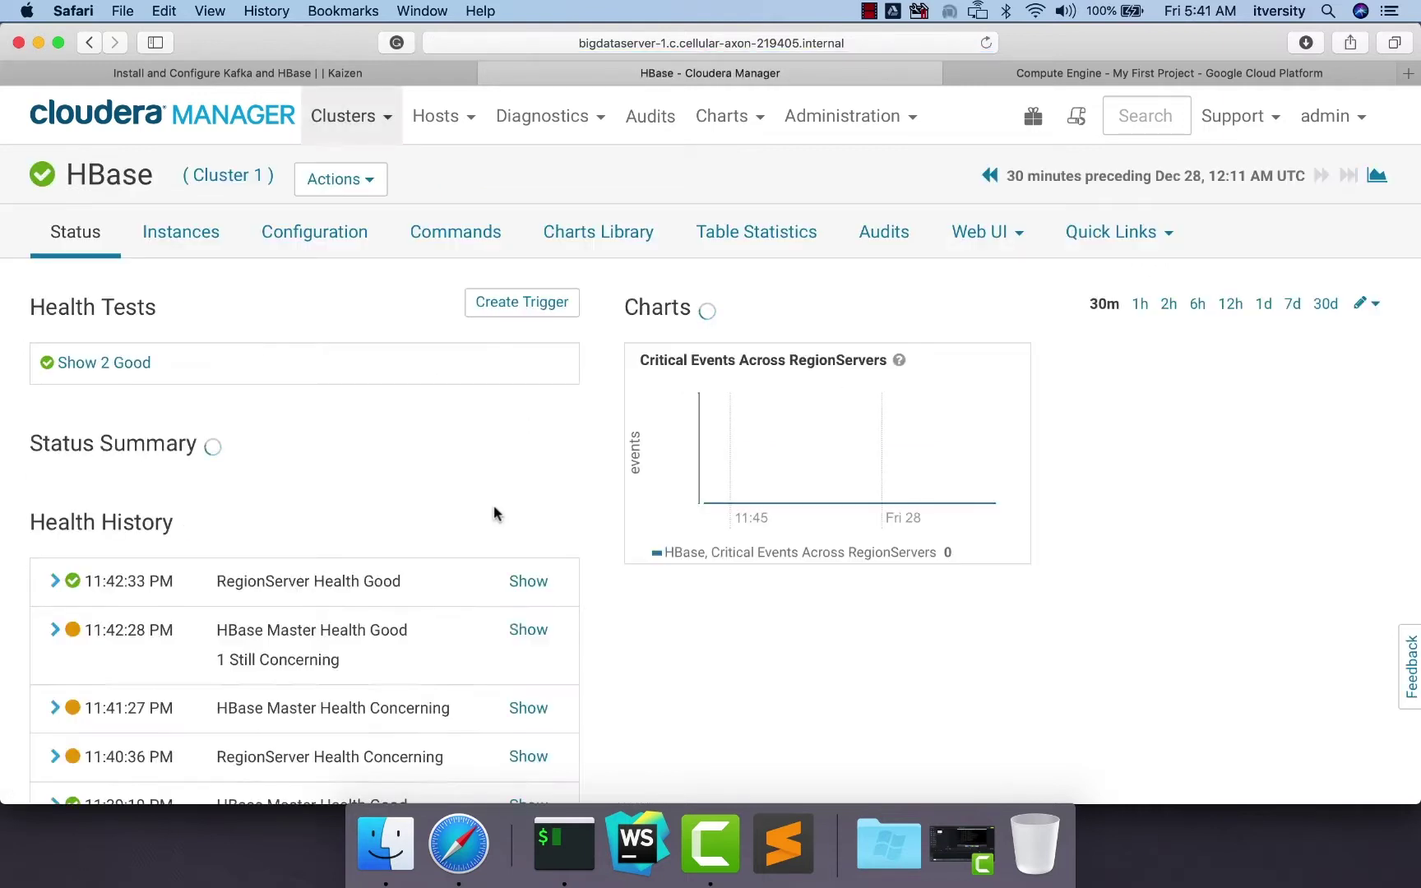
click(296, 243)
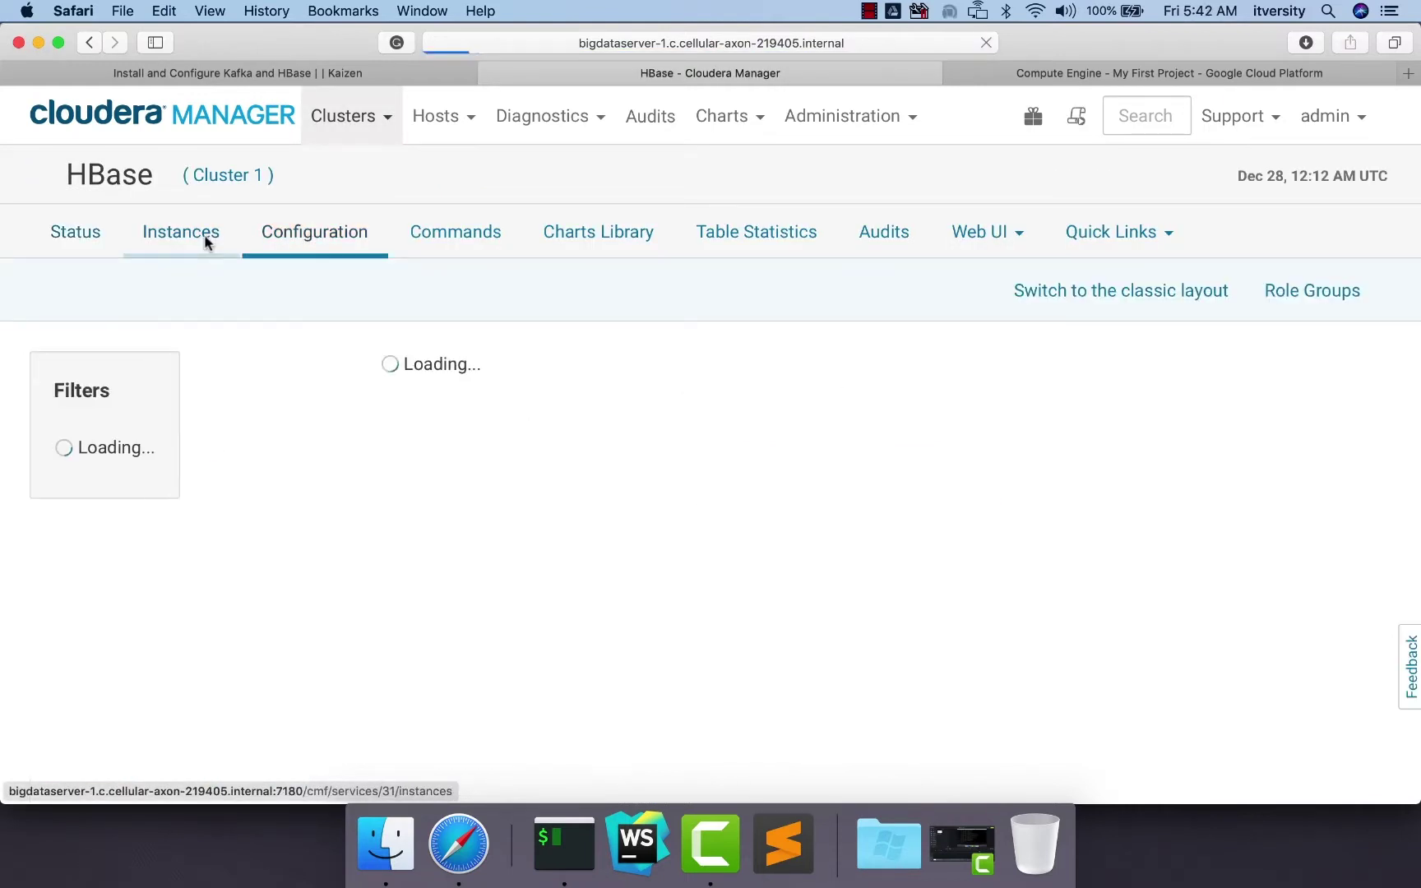
click(206, 240)
scroll(625, 452, down, 3)
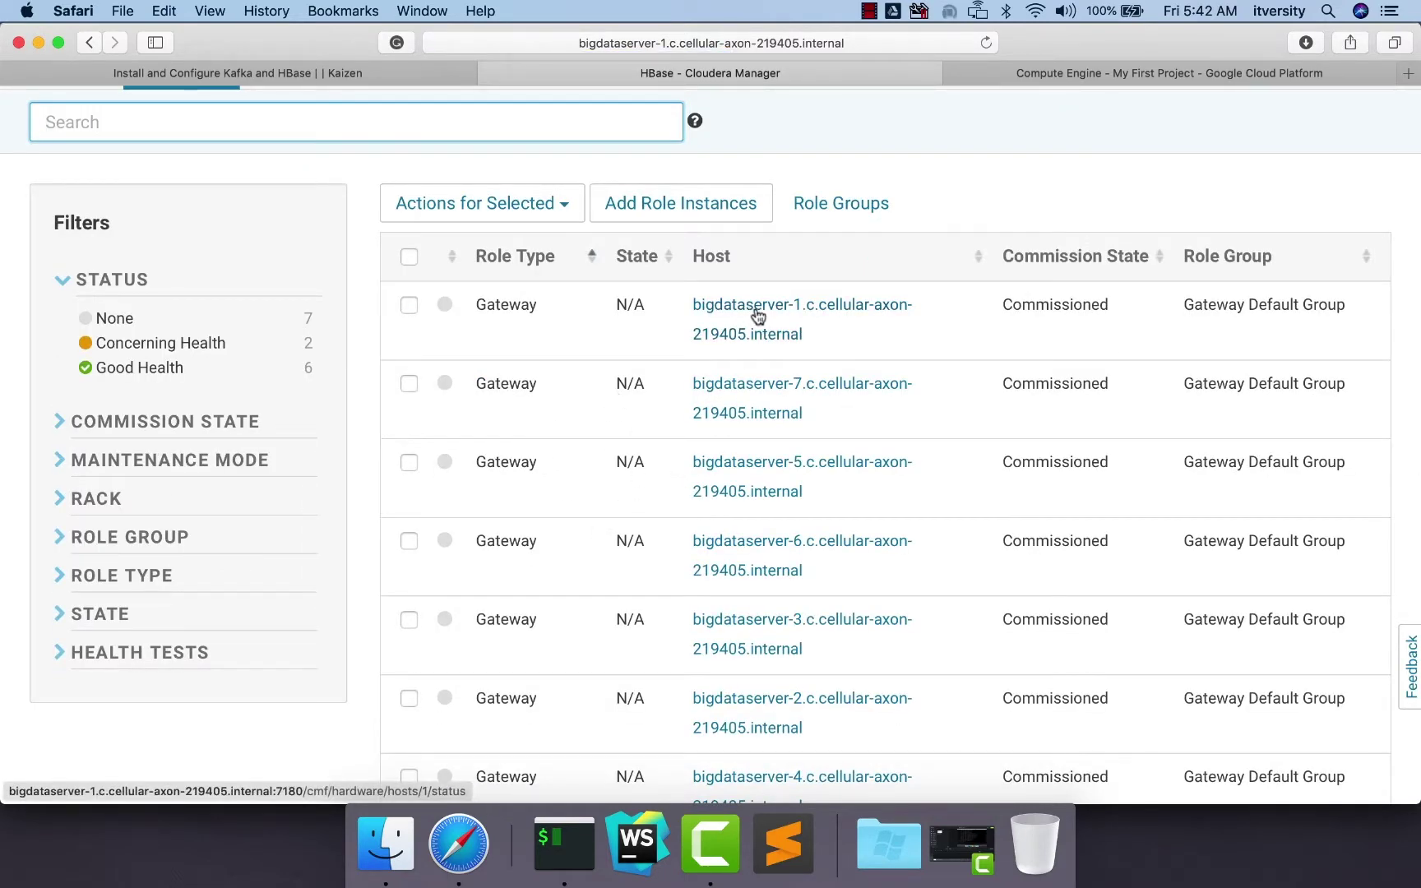
Switch to iTerm2, start the HBase shell on bigdataserver-1, and list the HBase tables
click(564, 847)
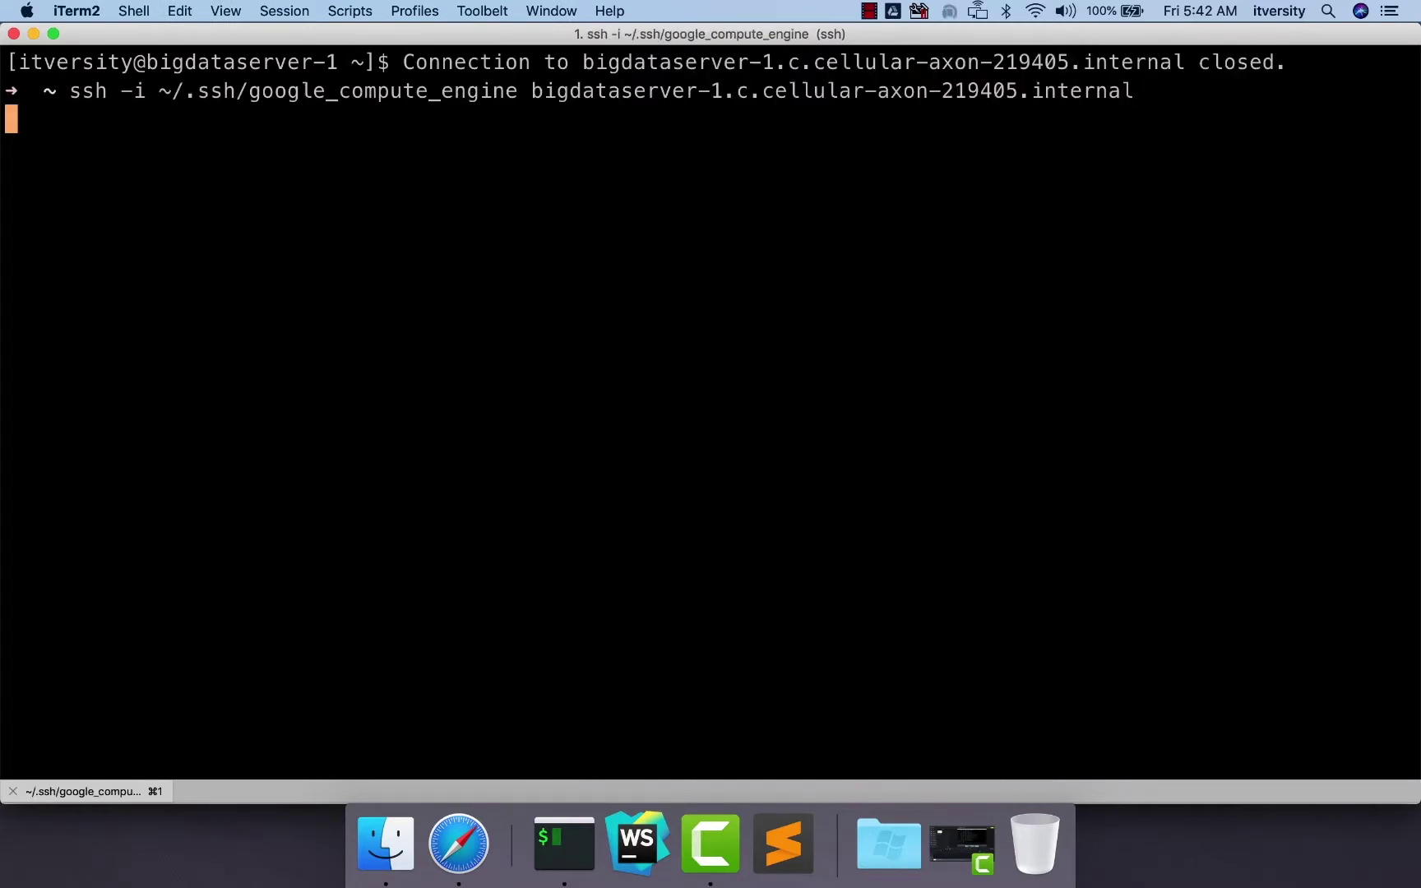
text(hb)
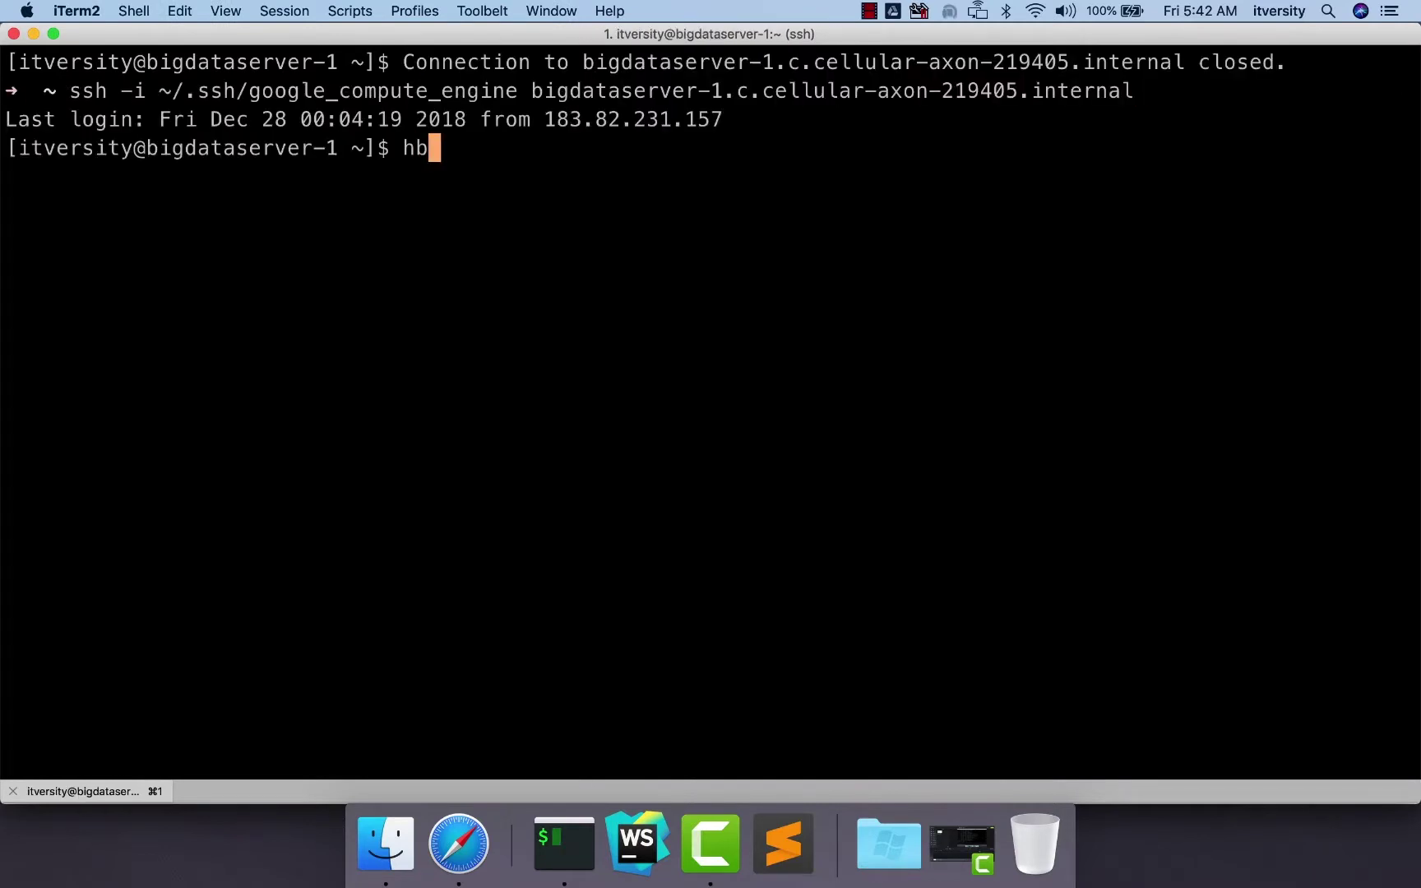
text(ase shell)
key(Return)
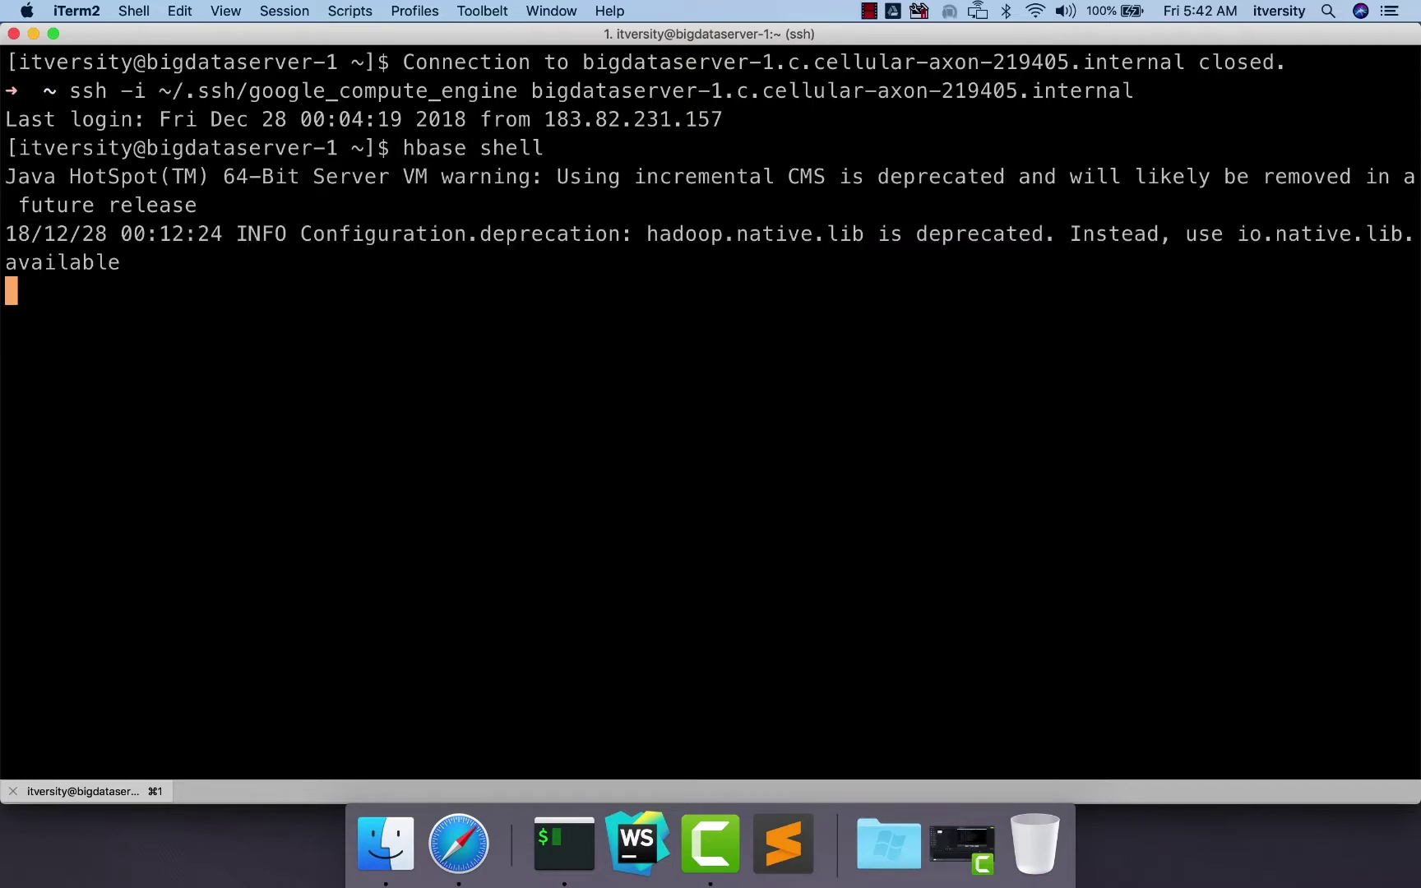
text(list)
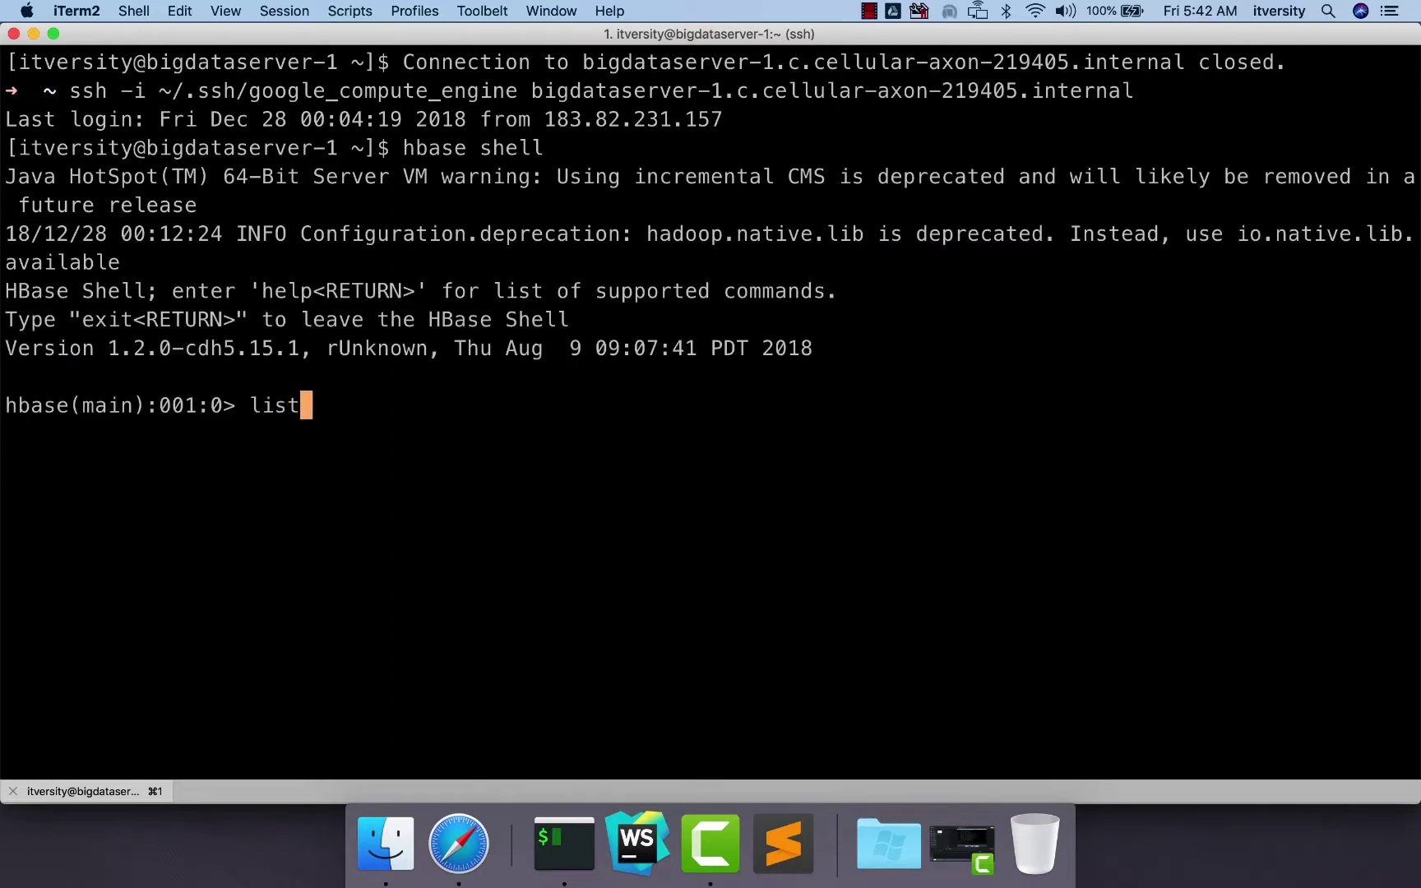
key(Return)
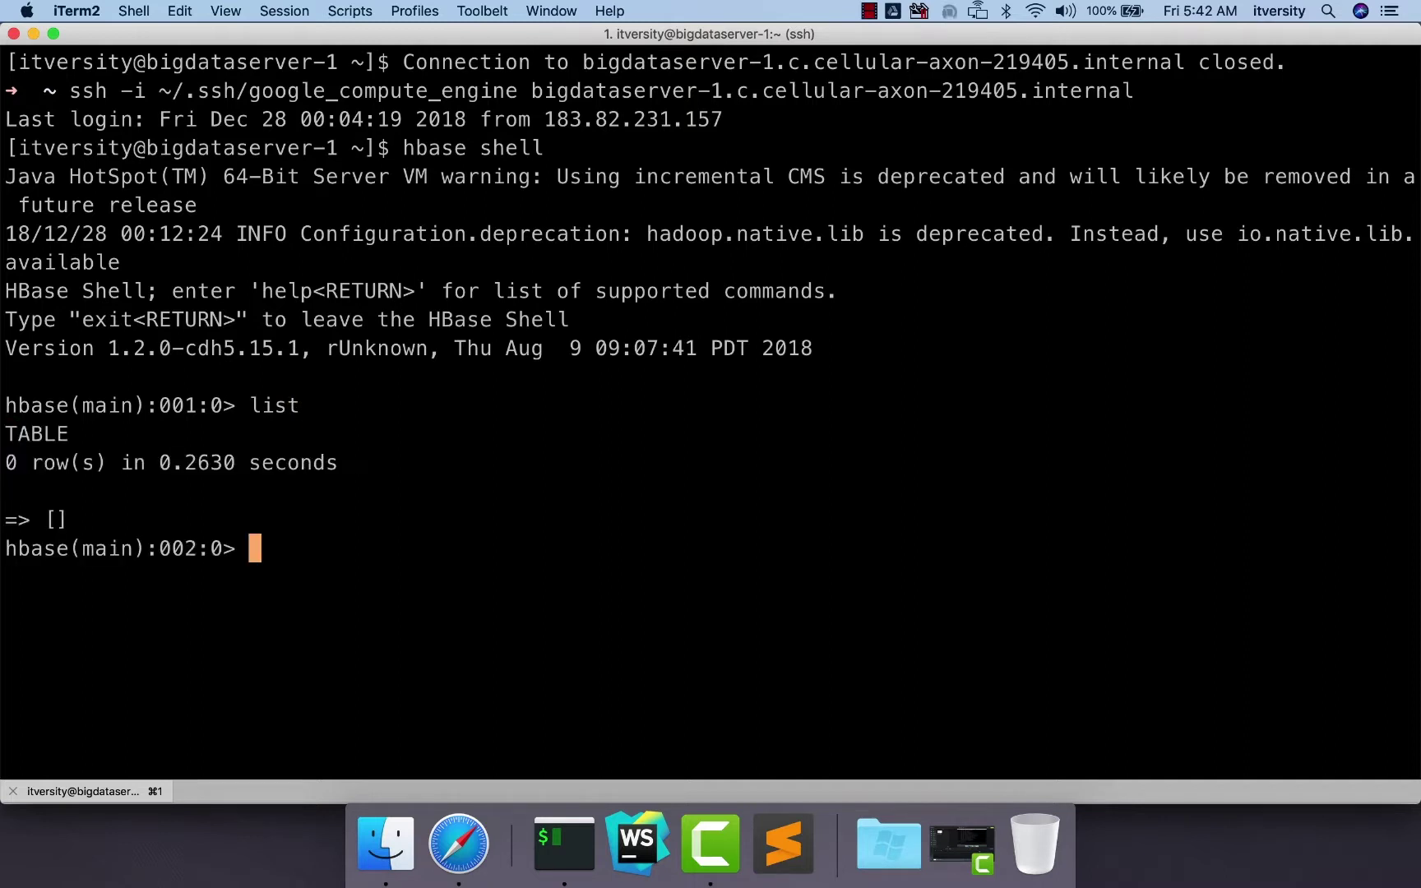